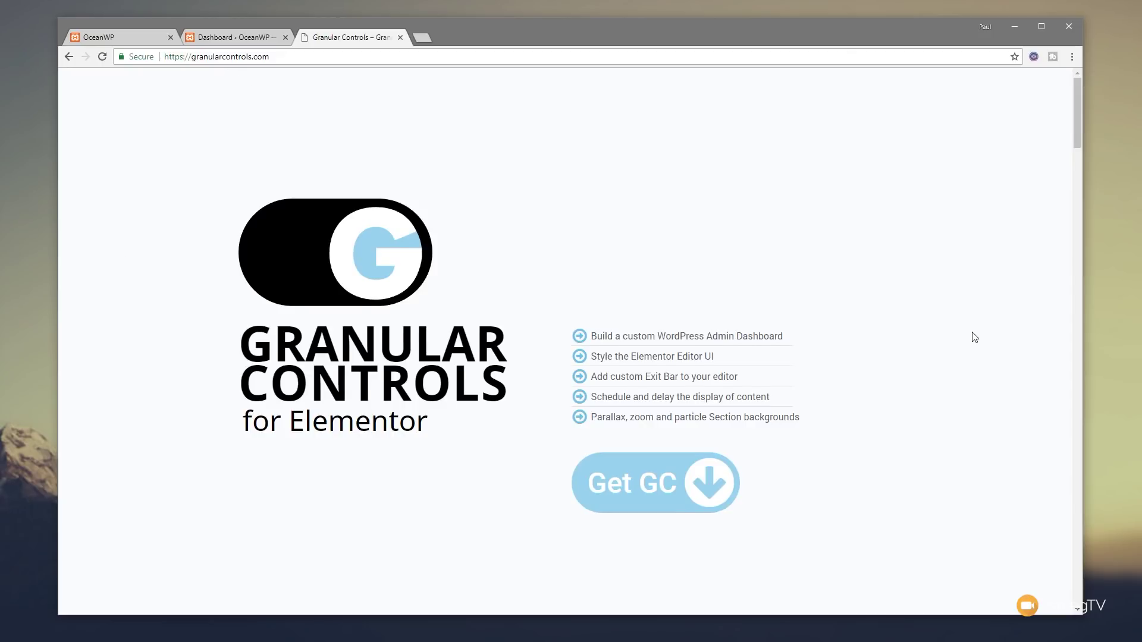
Step: Look through the featured extensions described on the Granular Controls website
{"action": "scroll", "coordinate": [972, 333], "scroll_direction": "down", "scroll_amount": 8}
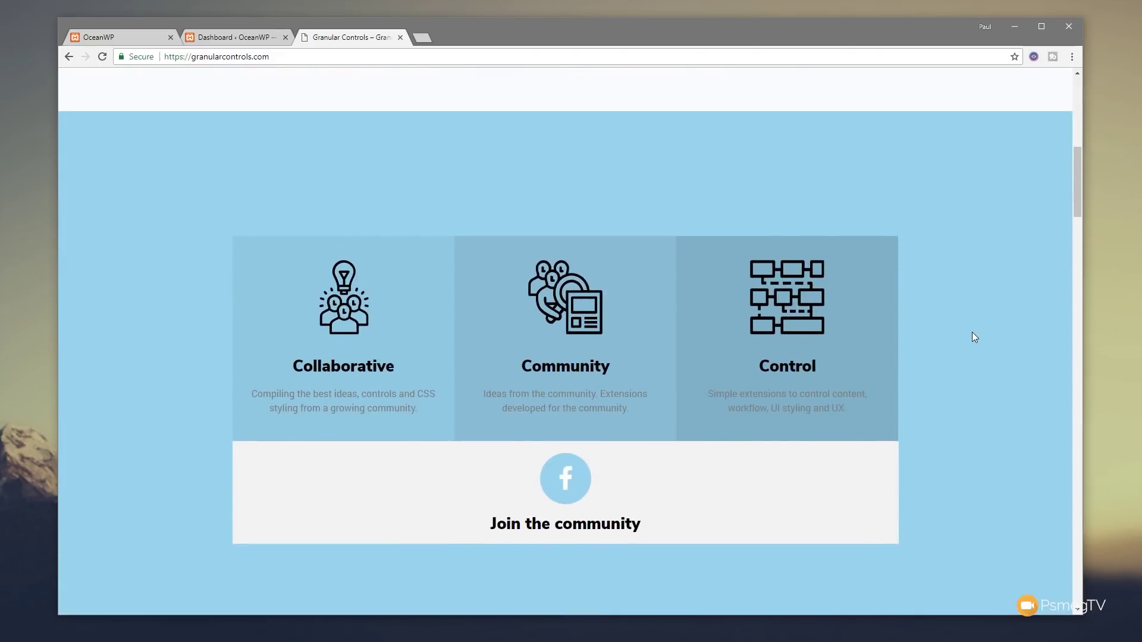
{"action": "scroll", "coordinate": [974, 337], "scroll_direction": "down", "scroll_amount": 7}
{"action": "scroll", "coordinate": [974, 337], "scroll_direction": "down", "scroll_amount": 7}
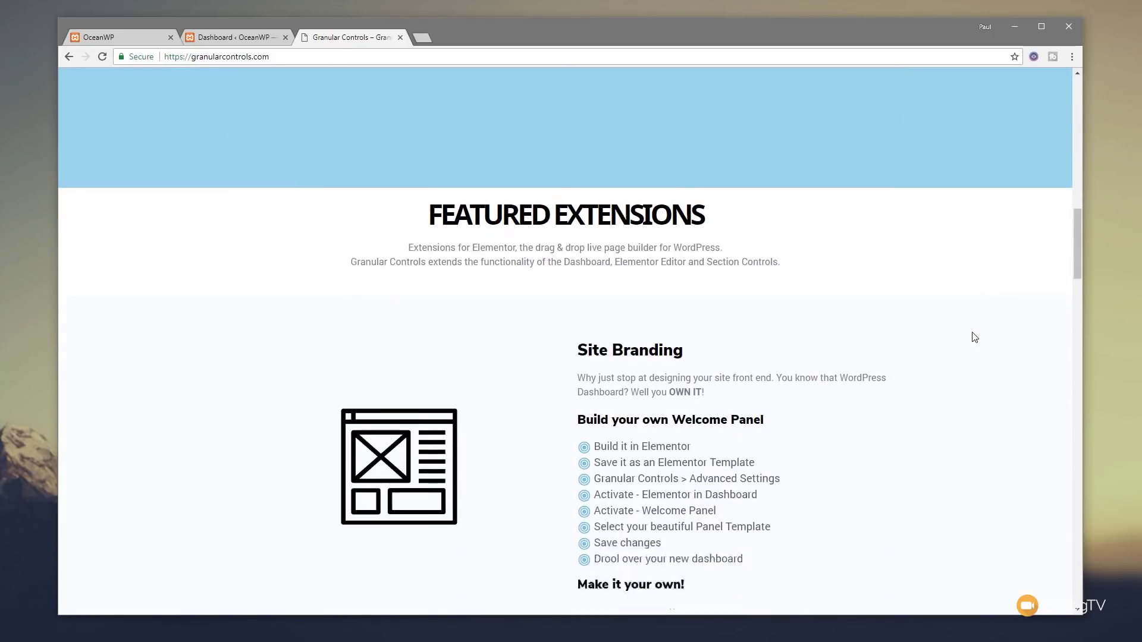
{"action": "scroll", "coordinate": [974, 337], "scroll_direction": "down", "scroll_amount": 9}
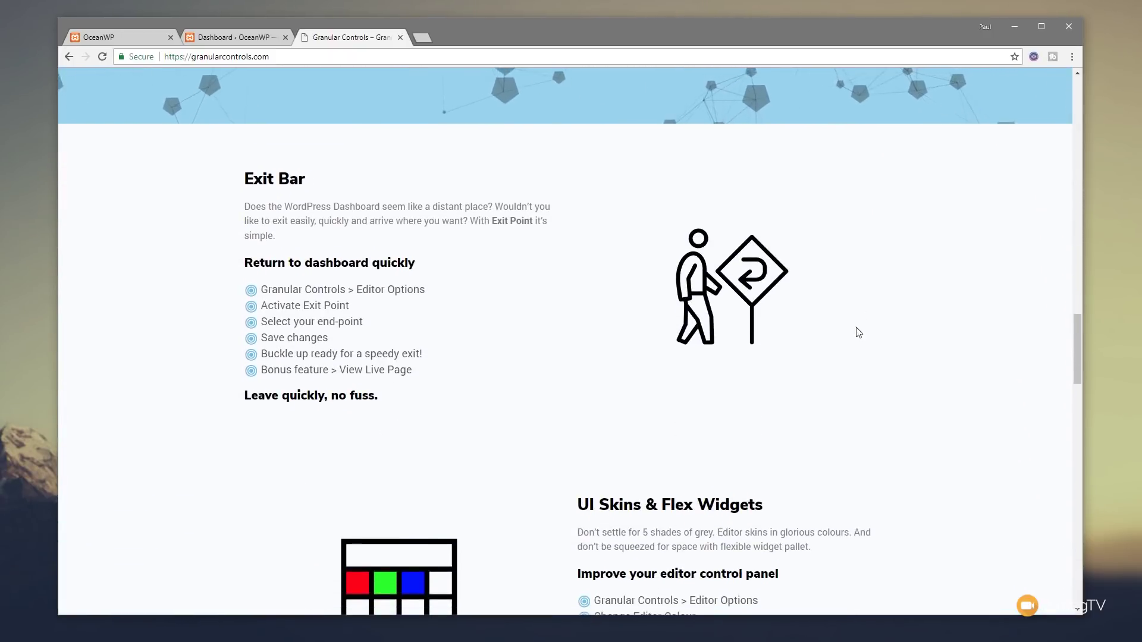
Step: Search the WordPress plugin directory for "granular controls" from the site's dashboard
{"action": "left_click", "coordinate": [231, 40]}
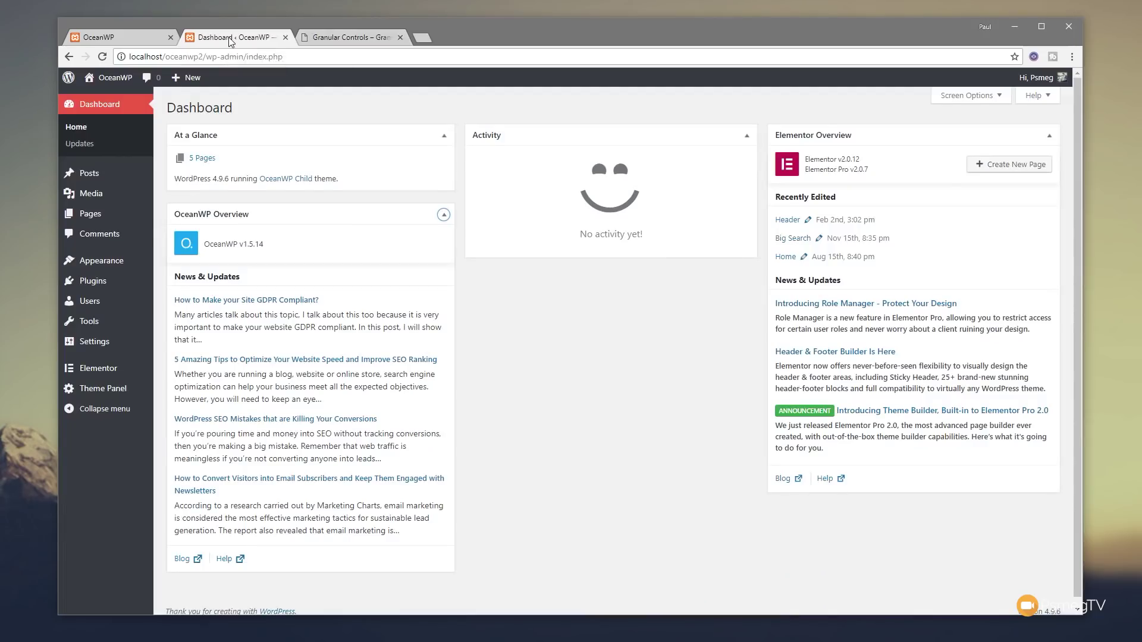
{"action": "mouse_move", "coordinate": [101, 288]}
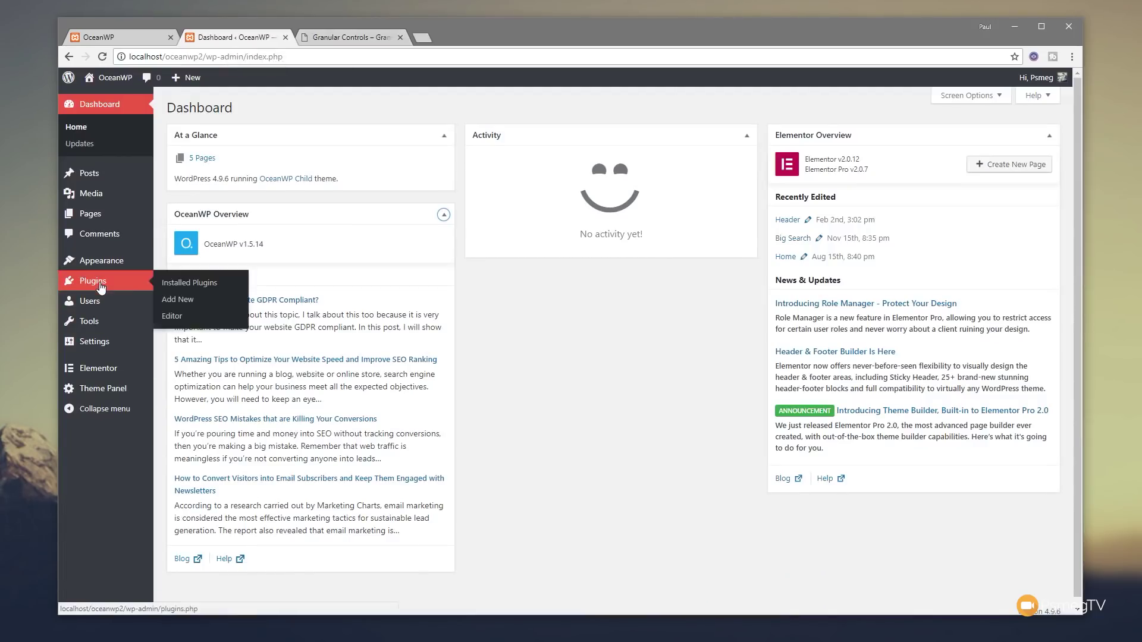
{"action": "left_click", "coordinate": [178, 301]}
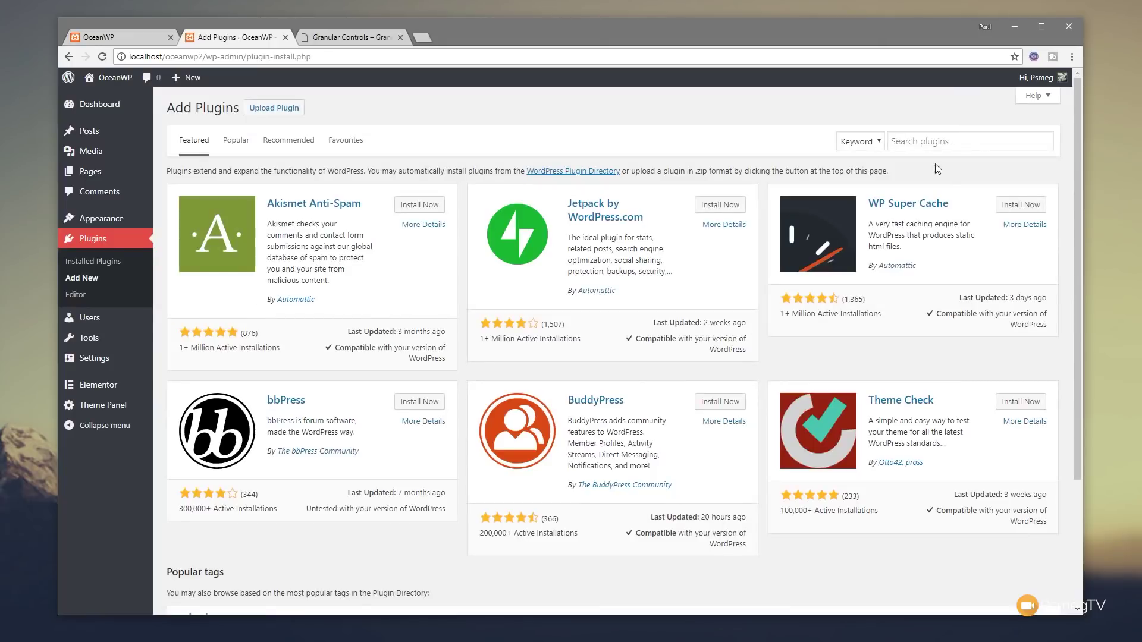
{"action": "left_click", "coordinate": [927, 141]}
{"action": "type", "text": "granular controls"}
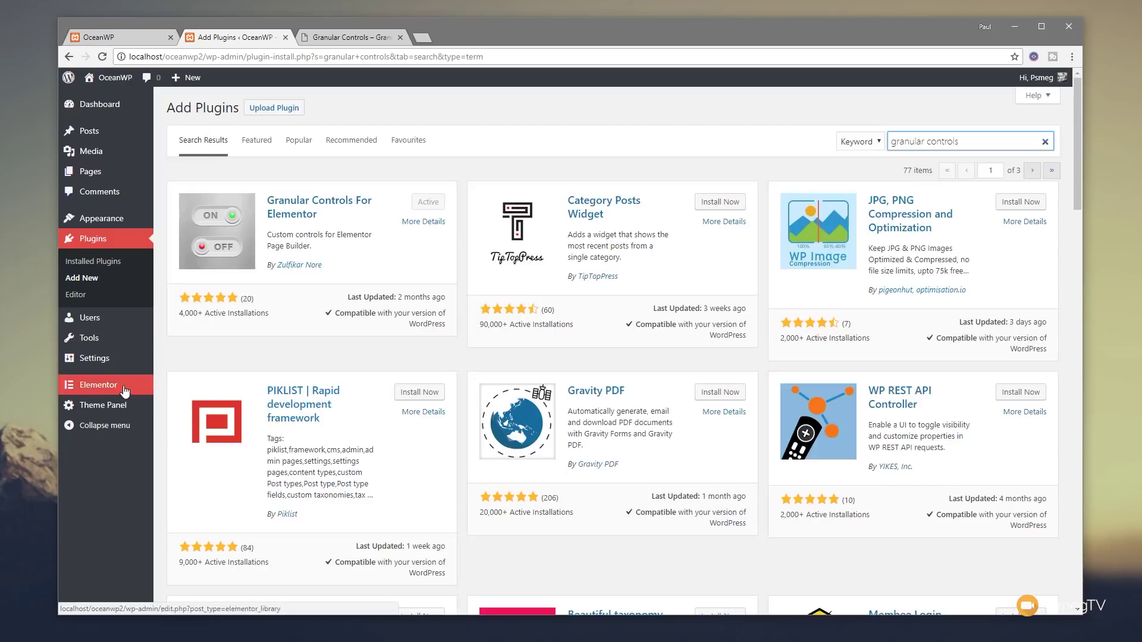
Step: Open the General Controls settings of Granular Controls under Elementor
{"action": "mouse_move", "coordinate": [124, 391]}
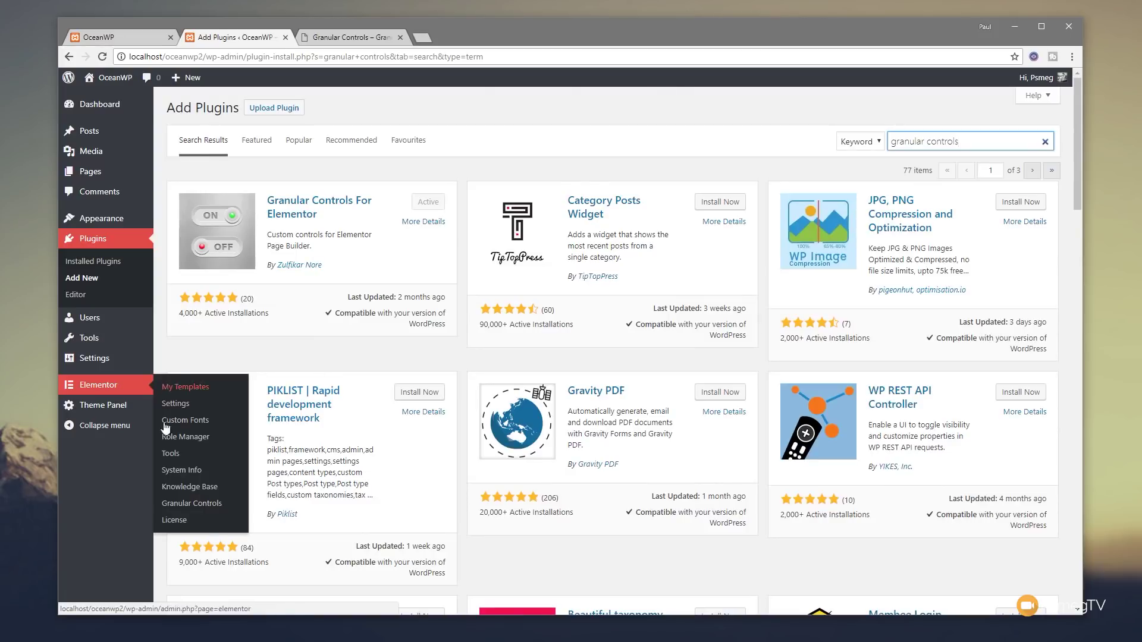
{"action": "left_click", "coordinate": [166, 505]}
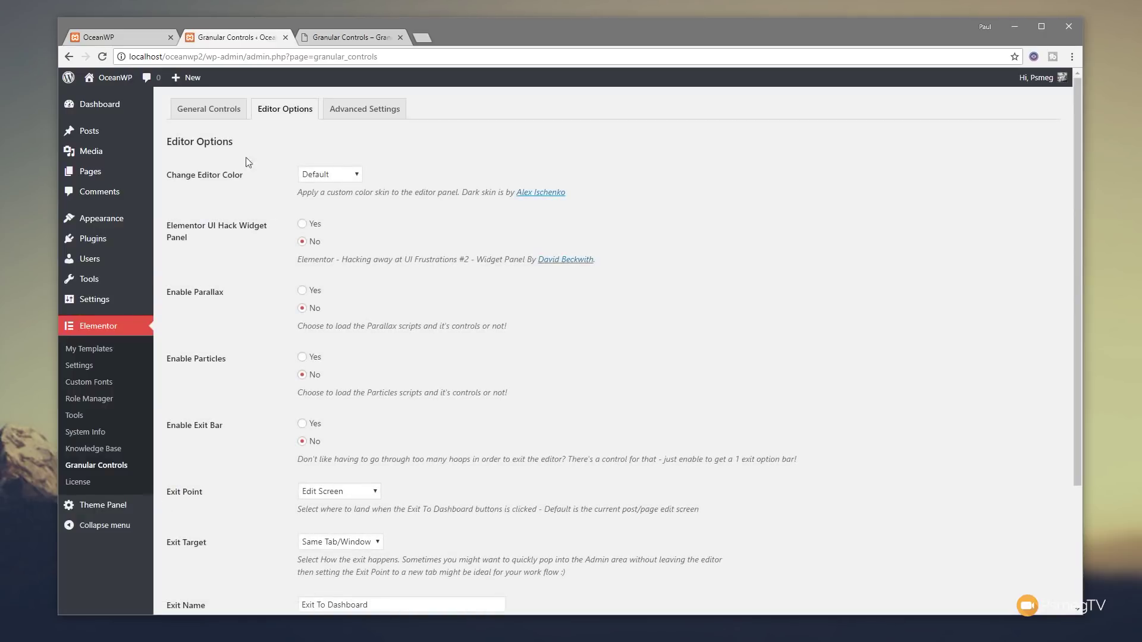
{"action": "left_click", "coordinate": [205, 114]}
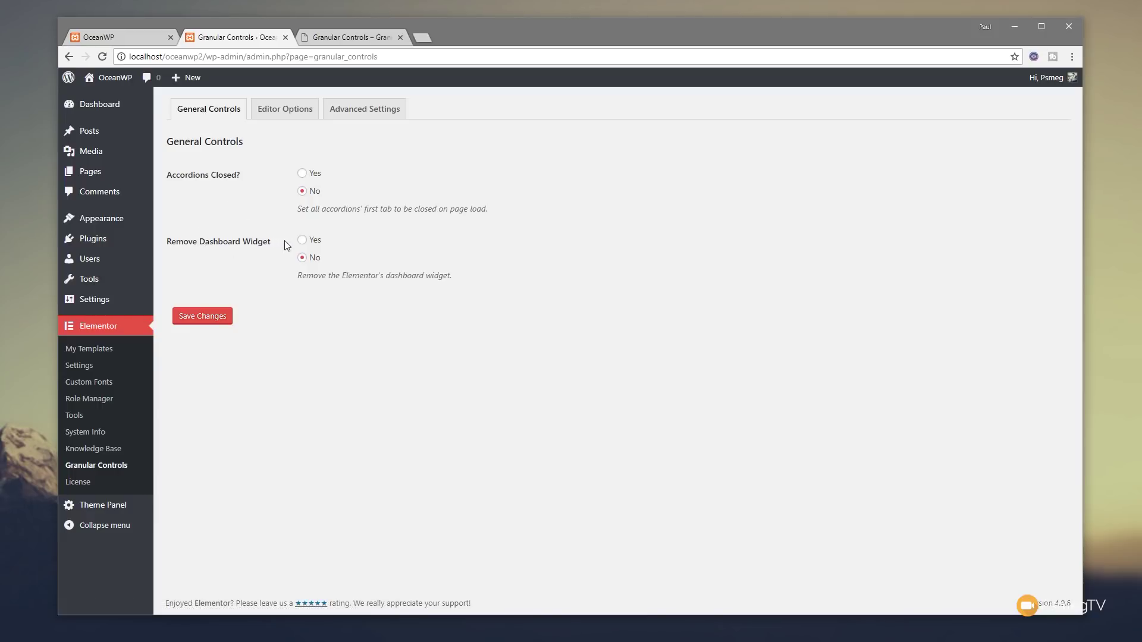
Step: Open the WordPress dashboard in a separate tab and check which boxes its screen options offer
{"action": "middle_click", "coordinate": [114, 110]}
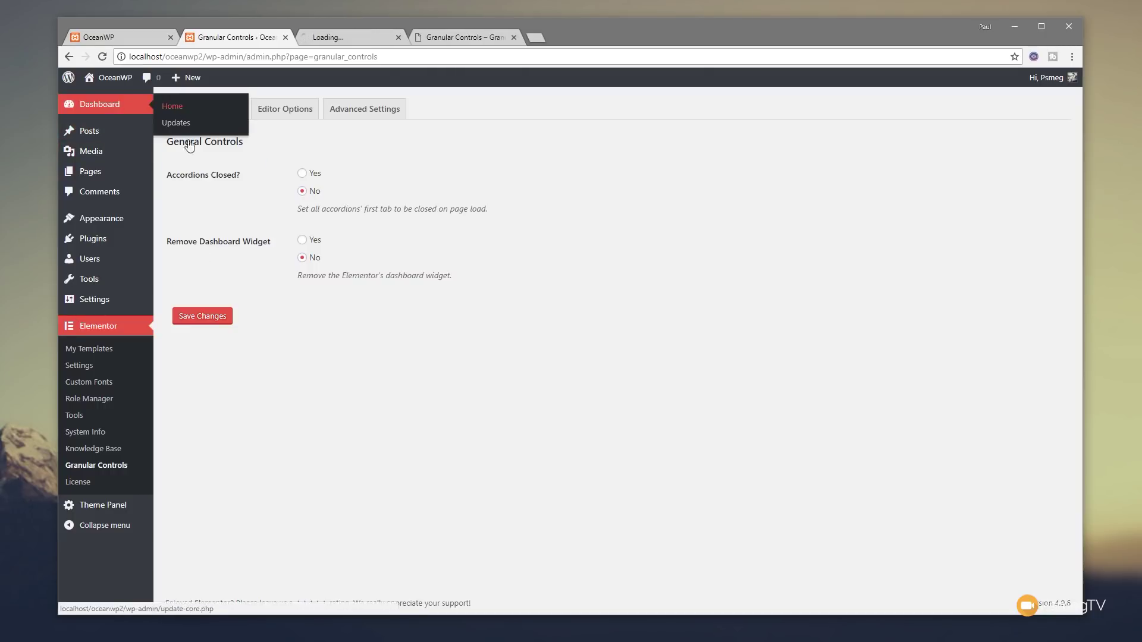
{"action": "left_click", "coordinate": [340, 38]}
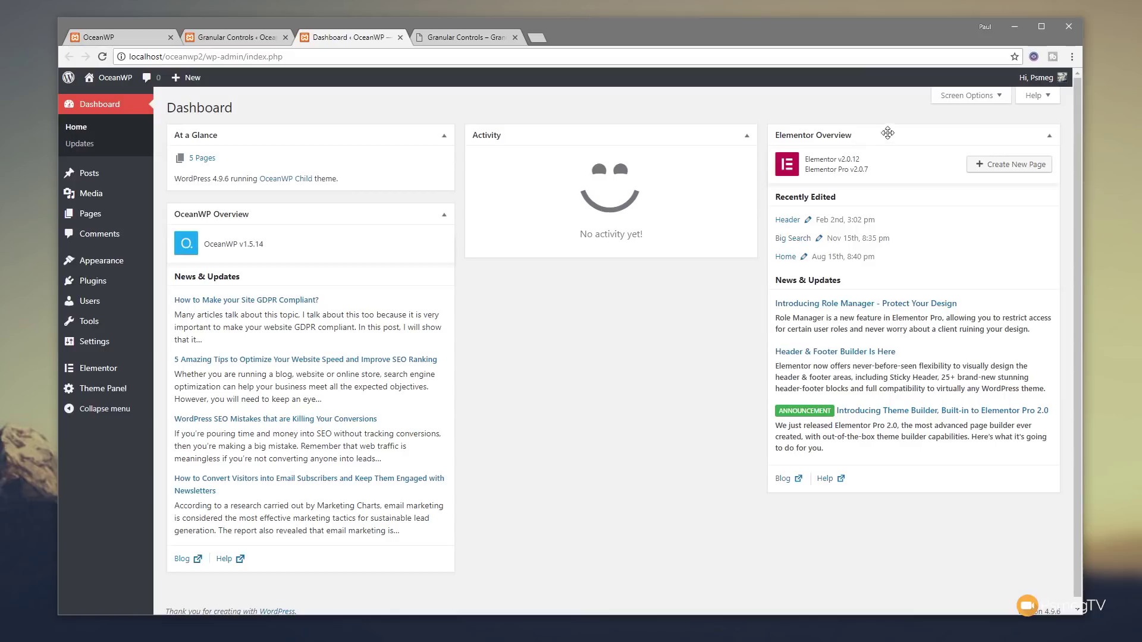
{"action": "left_click", "coordinate": [969, 96]}
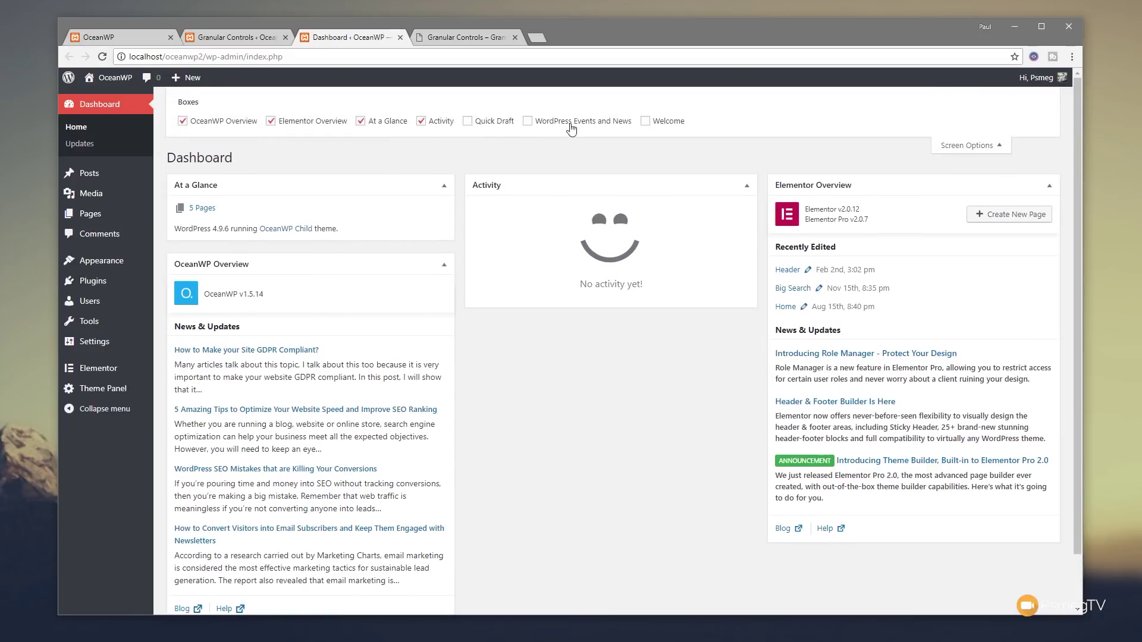
{"action": "left_click", "coordinate": [956, 146]}
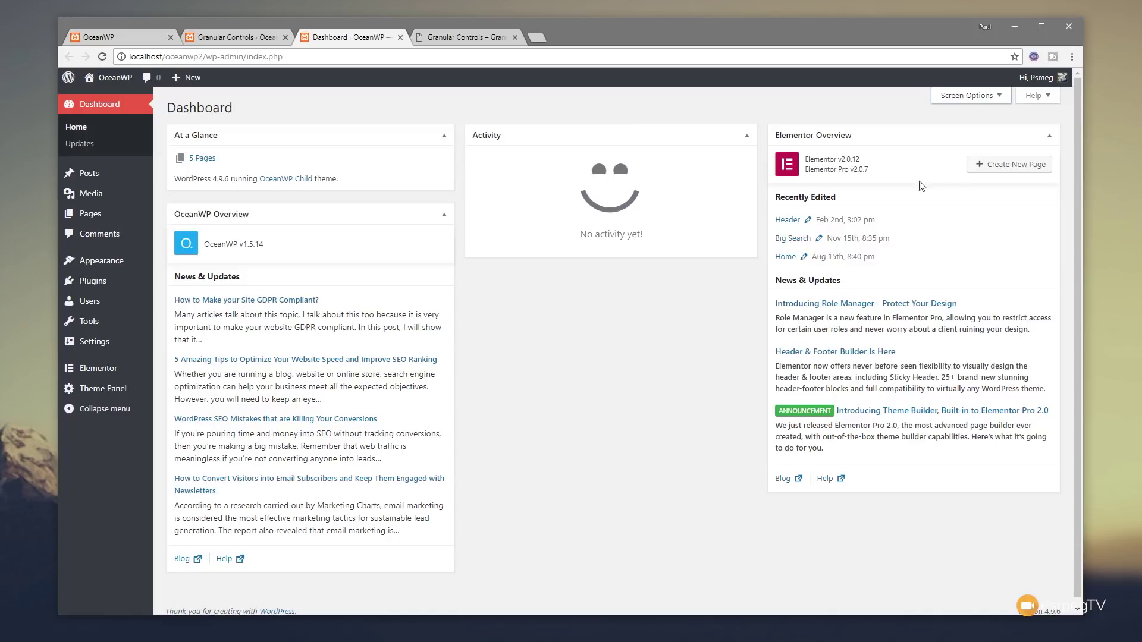
Step: Set Remove Dashboard Widget to Yes, save the changes and reload the dashboard
{"action": "left_click", "coordinate": [223, 36]}
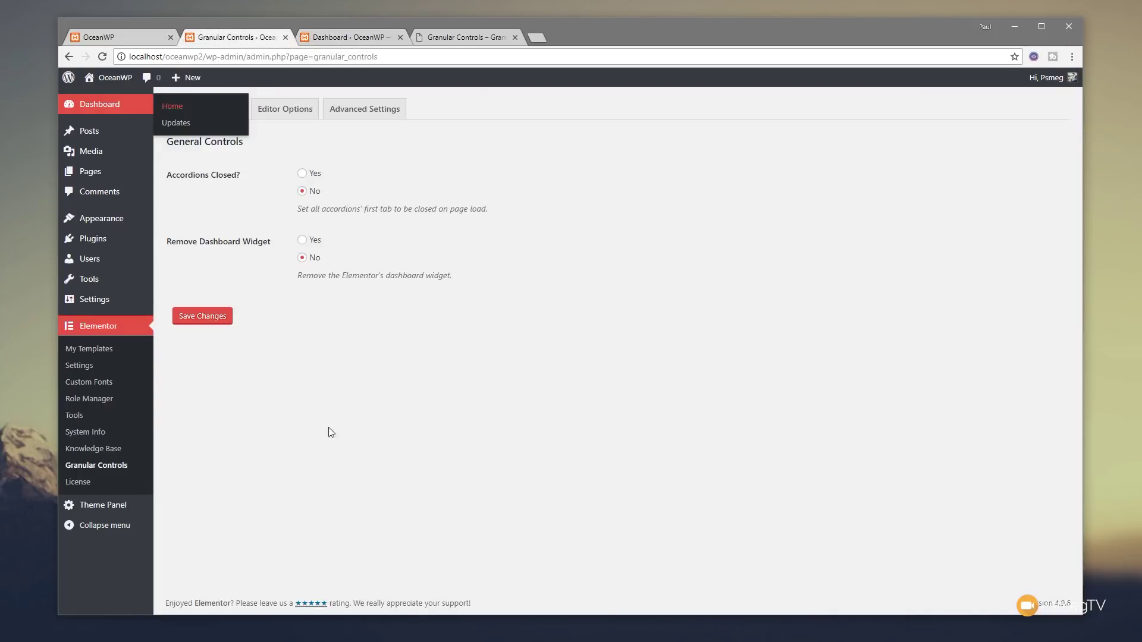
{"action": "left_click", "coordinate": [301, 241]}
{"action": "left_click", "coordinate": [191, 320]}
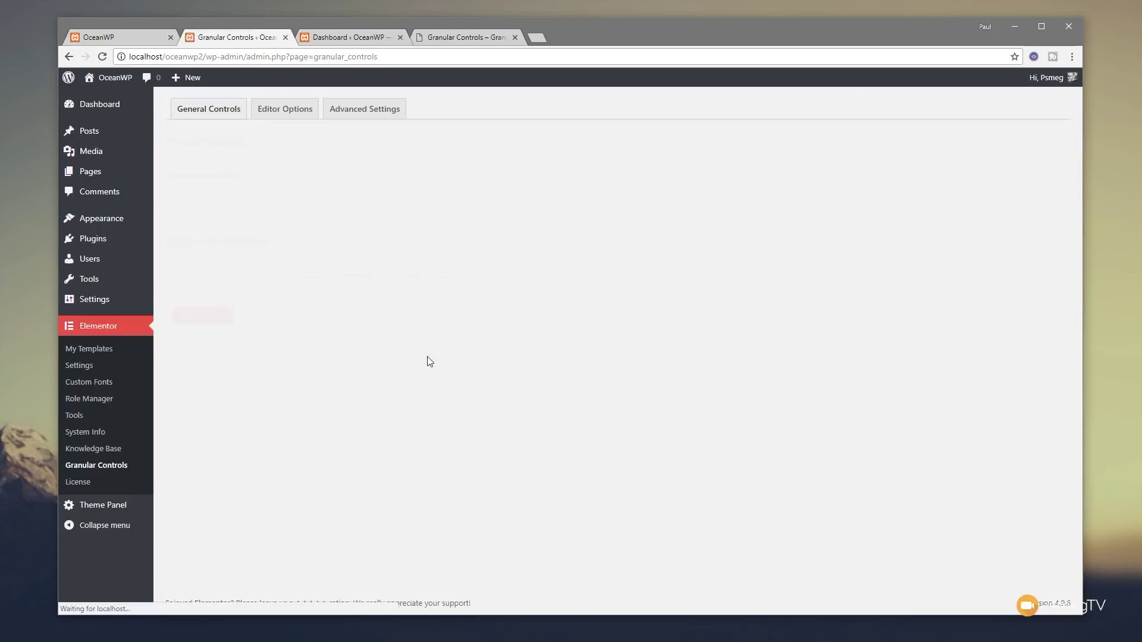
{"action": "left_click", "coordinate": [361, 37]}
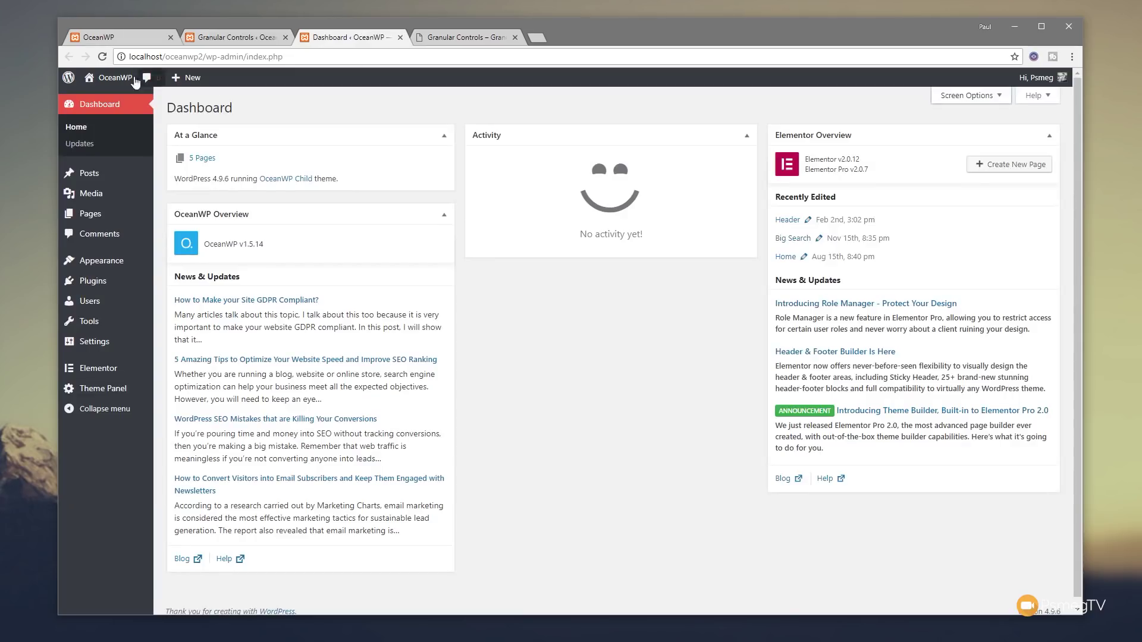
{"action": "left_click", "coordinate": [103, 56]}
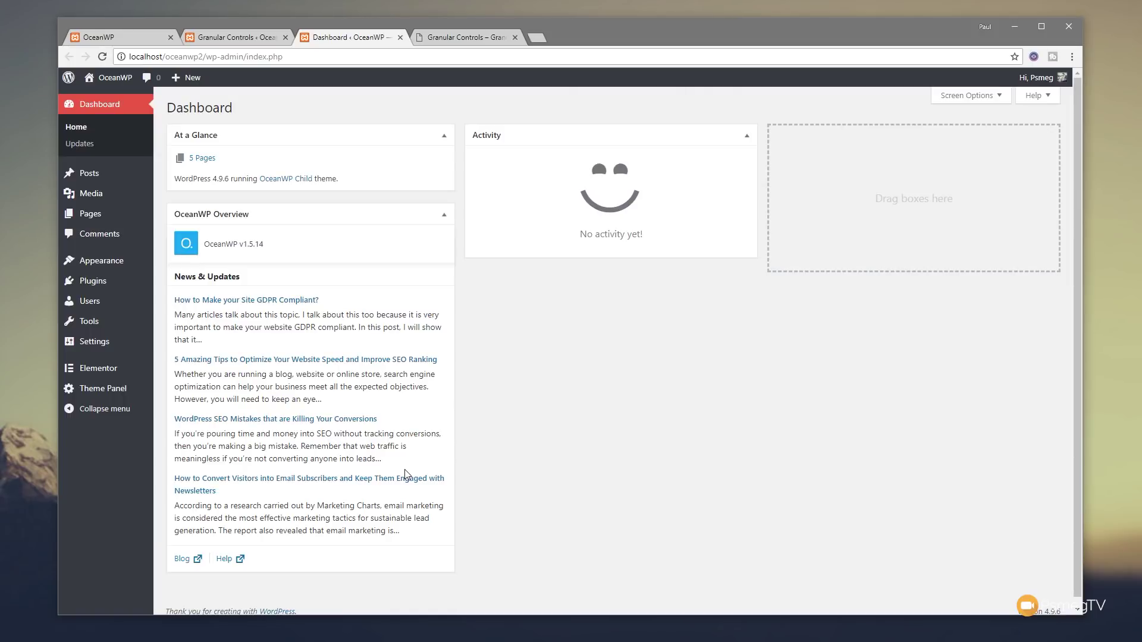
Step: Reload the live Accordian page to examine how its accordion appears on page load
{"action": "left_click", "coordinate": [248, 36]}
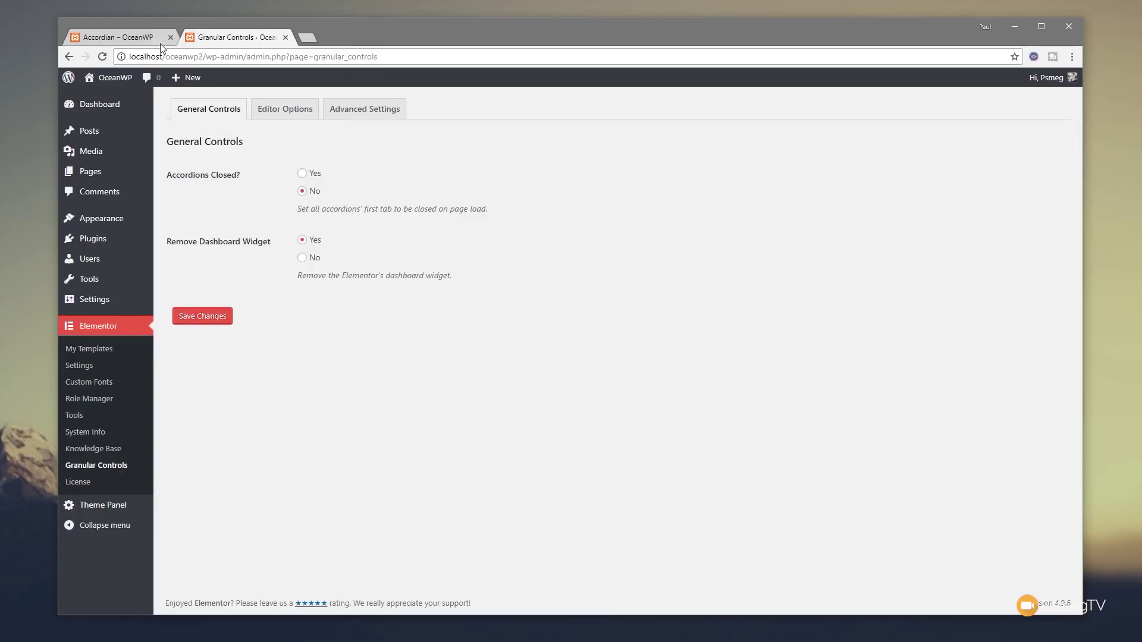
{"action": "left_click", "coordinate": [125, 37]}
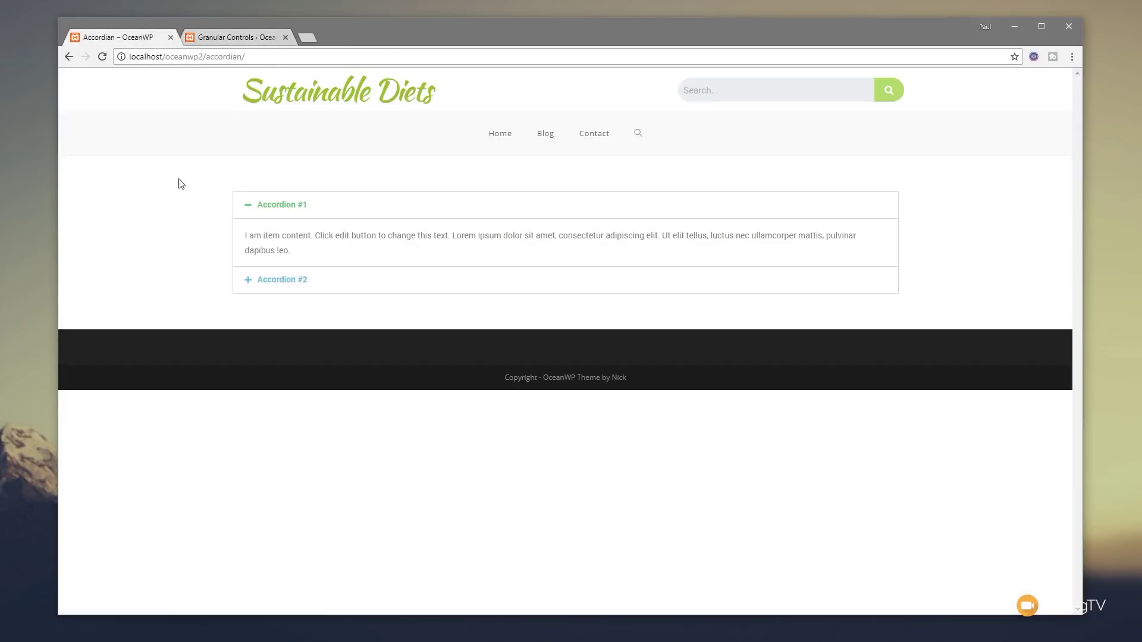
{"action": "left_click", "coordinate": [103, 57]}
Step: Set Accordions Closed to Yes, save the changes and reload the live Accordian page
{"action": "left_click", "coordinate": [225, 36]}
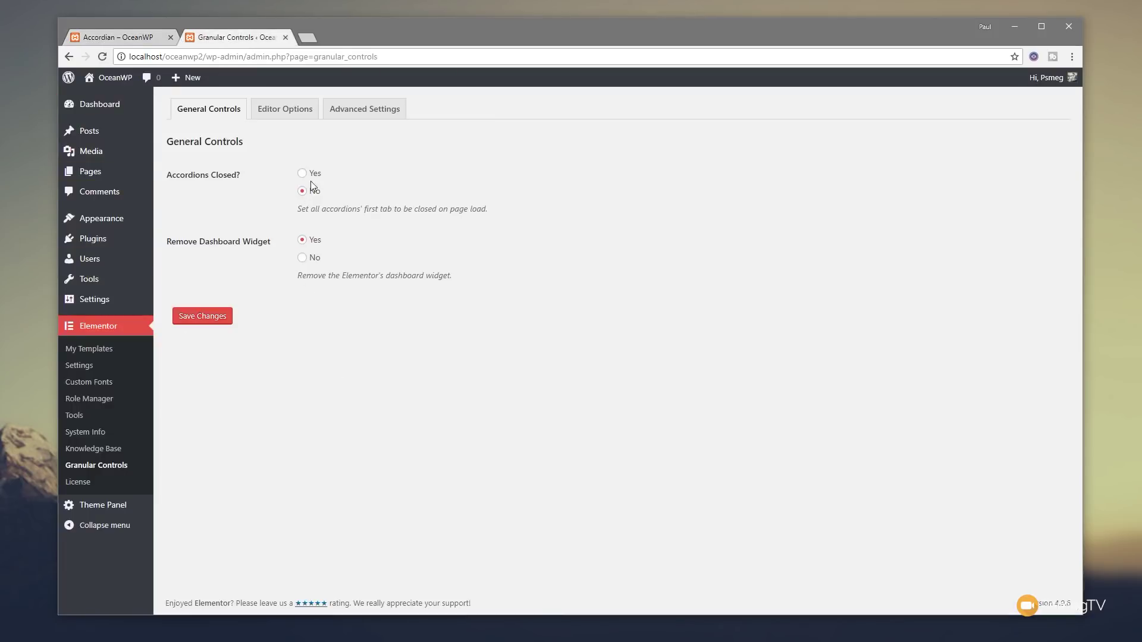
{"action": "left_click", "coordinate": [217, 315]}
{"action": "left_click", "coordinate": [98, 37]}
{"action": "left_click", "coordinate": [102, 57]}
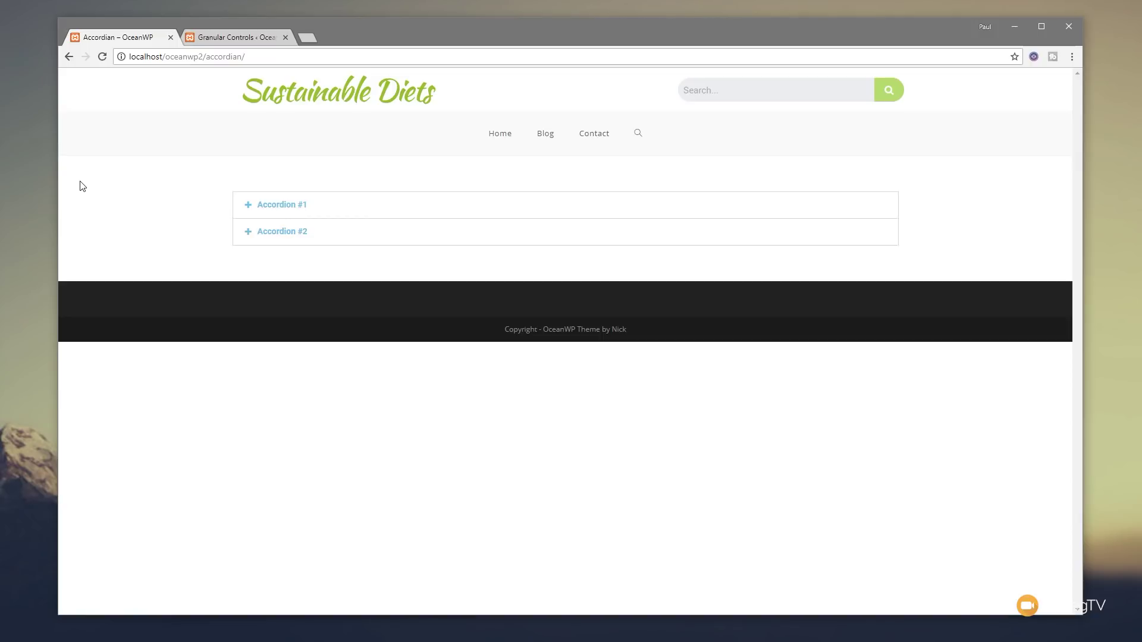
Step: Open the Editor Options of Granular Controls and review the available settings
{"action": "left_click", "coordinate": [228, 38]}
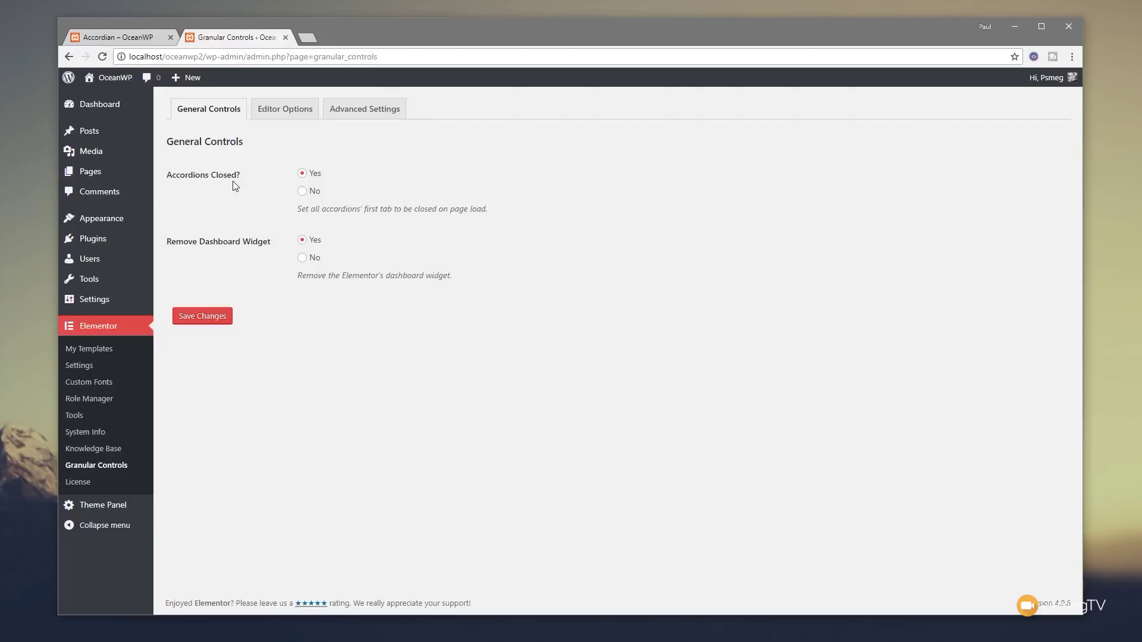
{"action": "left_click", "coordinate": [284, 113]}
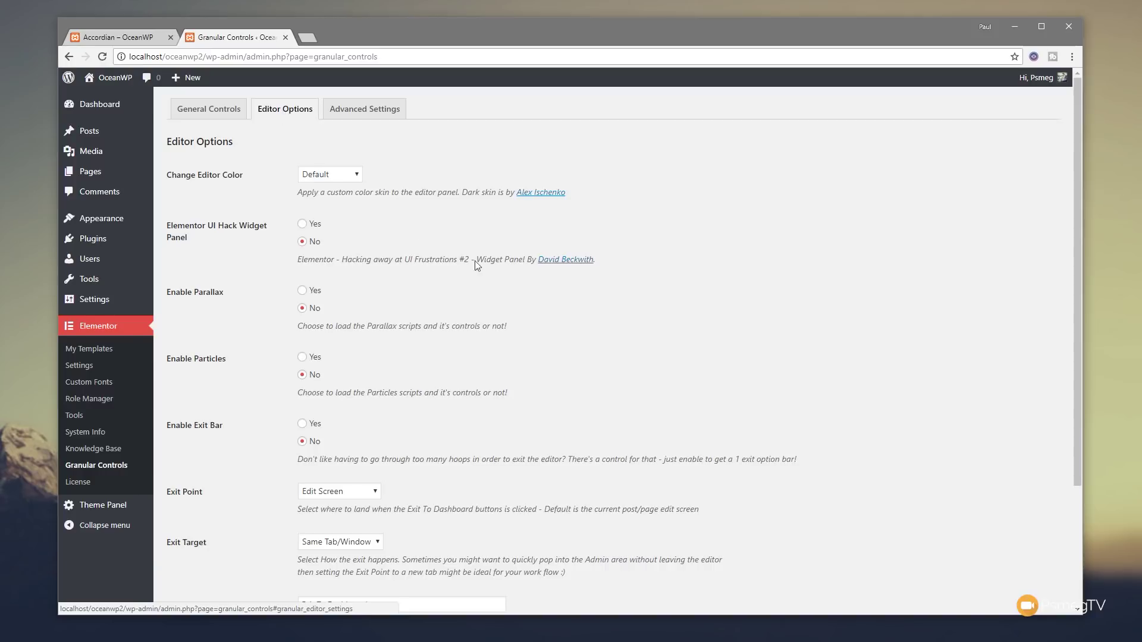
{"action": "scroll", "coordinate": [572, 340], "scroll_direction": "down", "scroll_amount": 2}
{"action": "scroll", "coordinate": [569, 334], "scroll_direction": "down", "scroll_amount": 3}
{"action": "scroll", "coordinate": [569, 334], "scroll_direction": "up", "scroll_amount": 5}
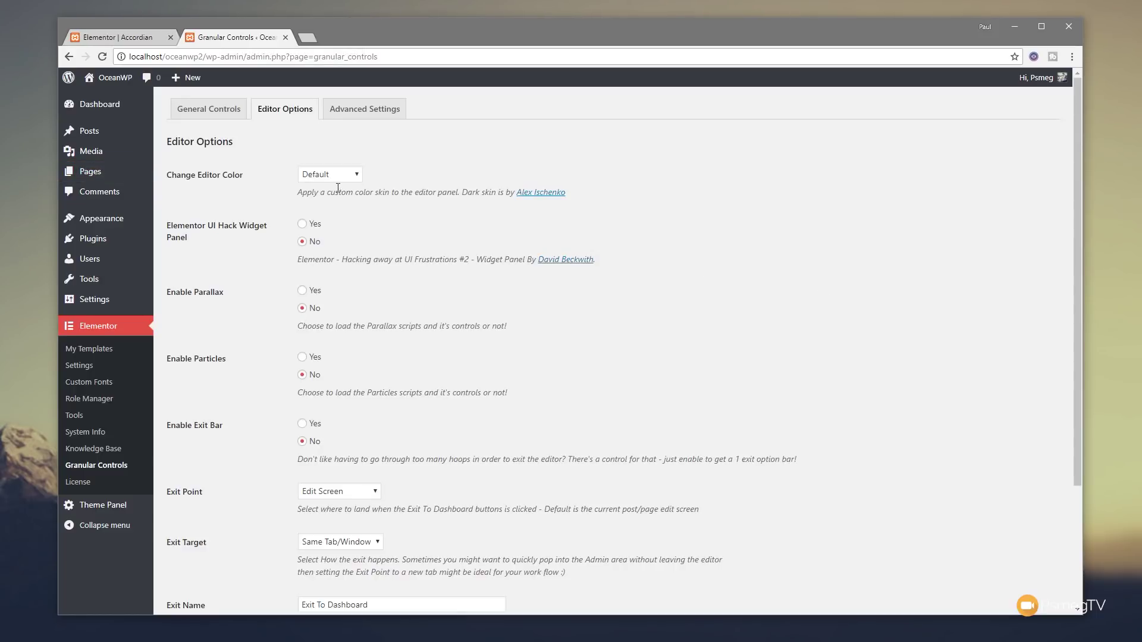
Step: Set the editor color to Dark, save the changes and reload the Accordian page in the Elementor editor
{"action": "left_click", "coordinate": [155, 37]}
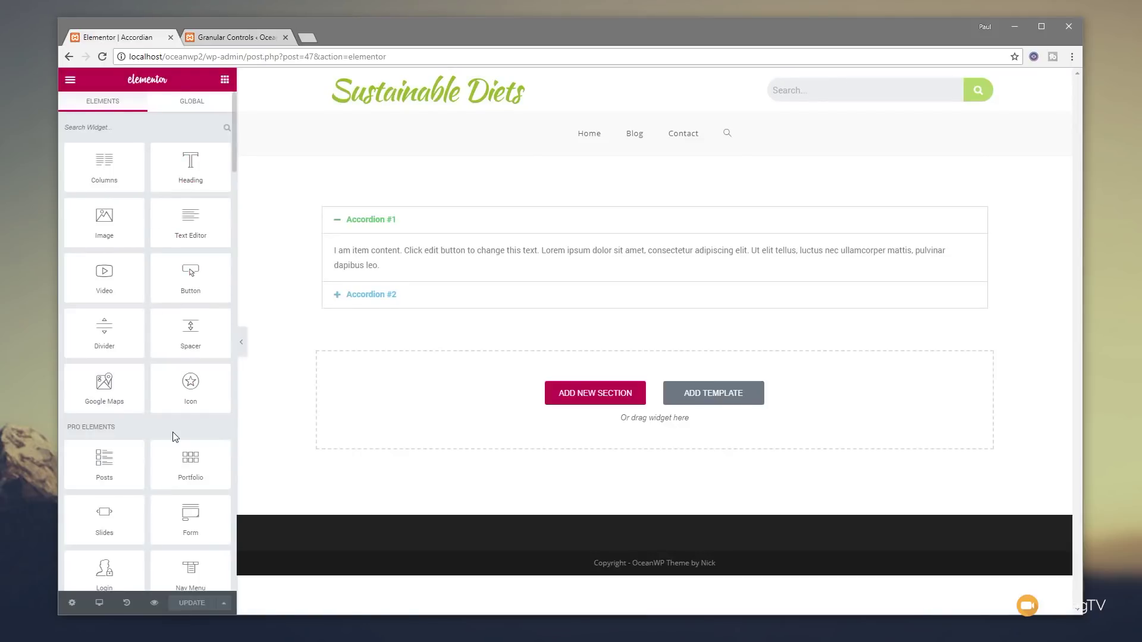
{"action": "left_click", "coordinate": [224, 35]}
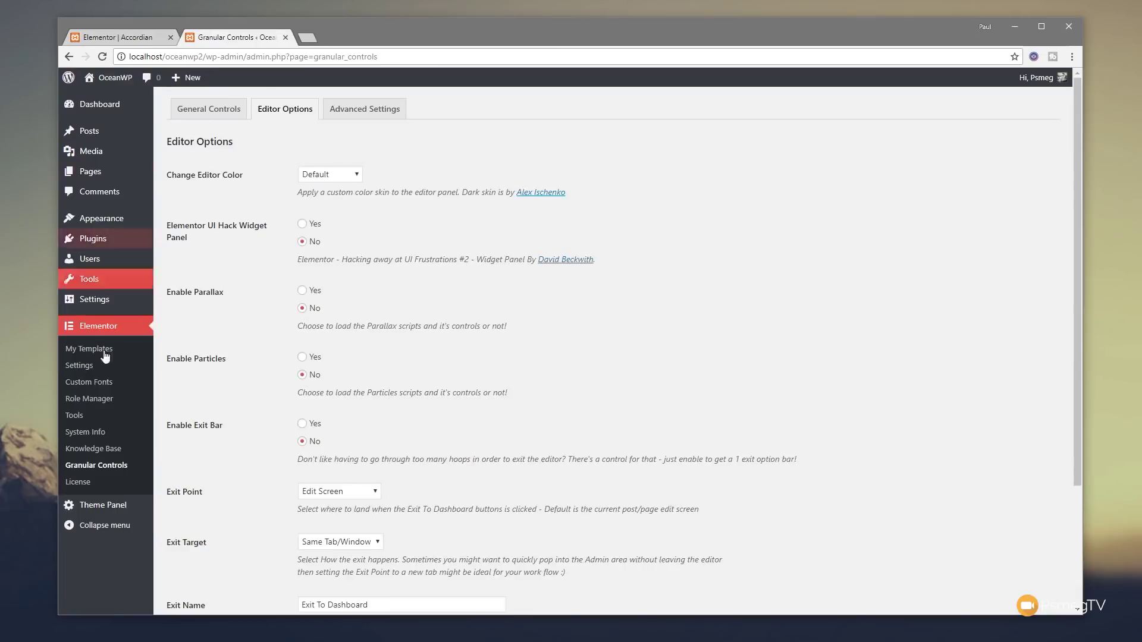
{"action": "left_click", "coordinate": [331, 177]}
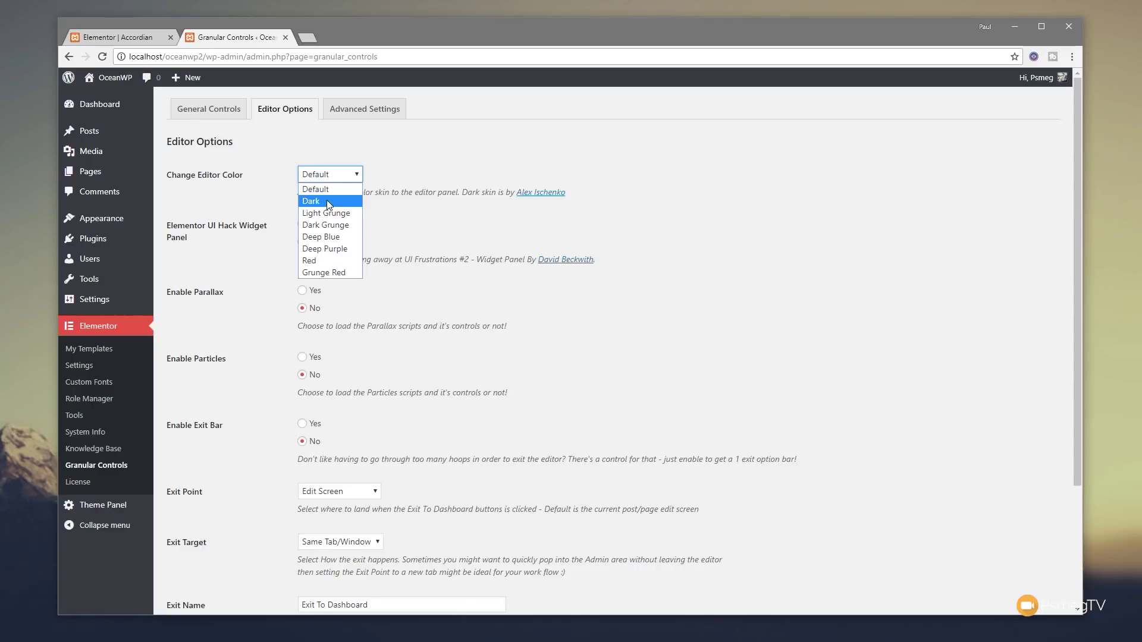
{"action": "left_click", "coordinate": [327, 202]}
{"action": "scroll", "coordinate": [252, 493], "scroll_direction": "down", "scroll_amount": 3}
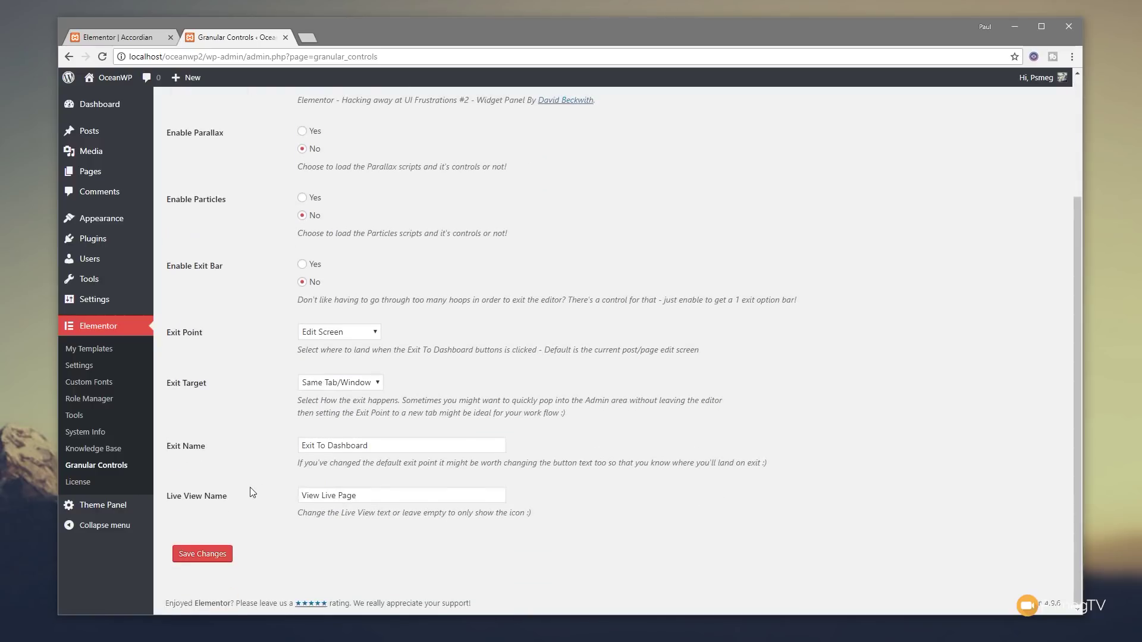
{"action": "left_click", "coordinate": [195, 555]}
{"action": "left_click", "coordinate": [119, 38]}
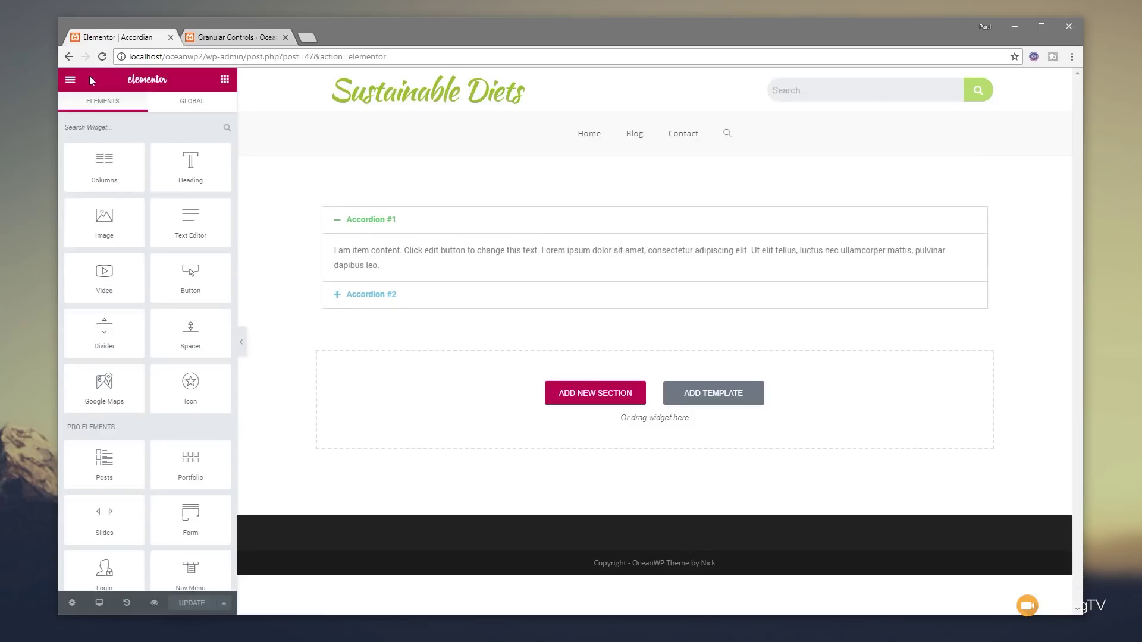
{"action": "left_click", "coordinate": [103, 57]}
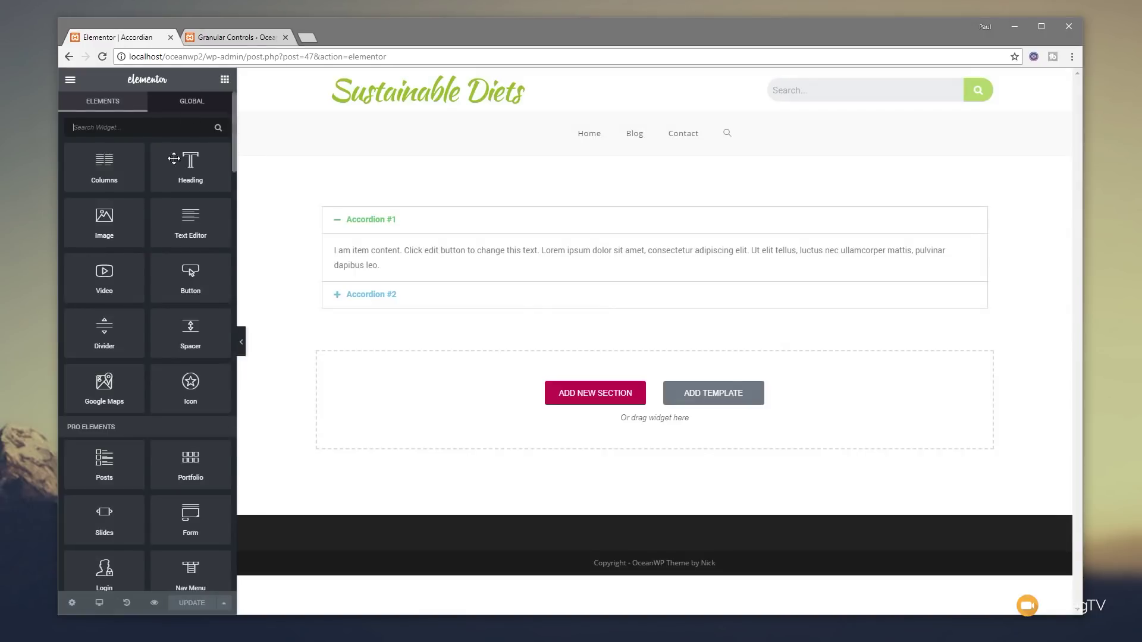
Step: Change the editor color to Deep Blue, save the changes and reload the Elementor editor
{"action": "left_click", "coordinate": [235, 37]}
{"action": "left_click", "coordinate": [342, 174]}
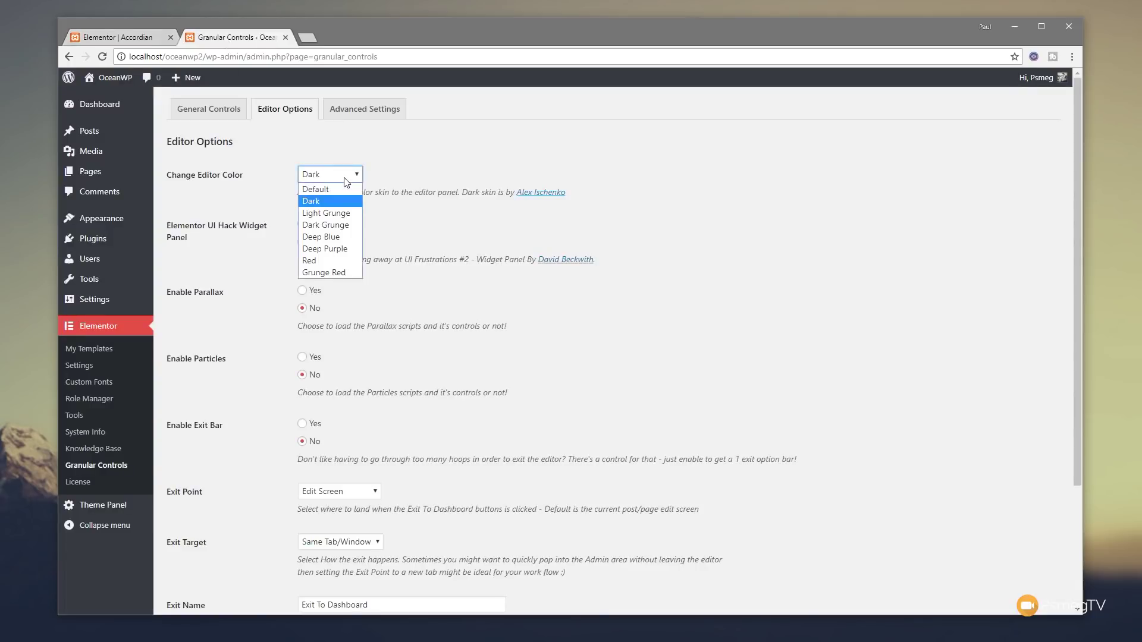
{"action": "left_click", "coordinate": [334, 236]}
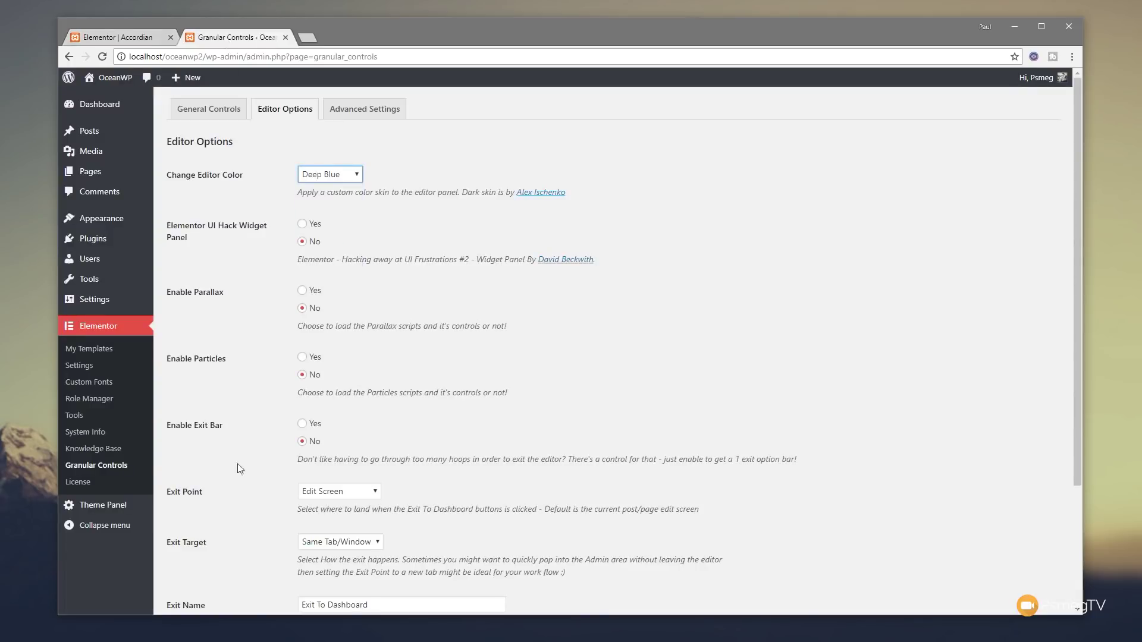
{"action": "scroll", "coordinate": [344, 434], "scroll_direction": "down", "scroll_amount": 3}
{"action": "left_click", "coordinate": [216, 556]}
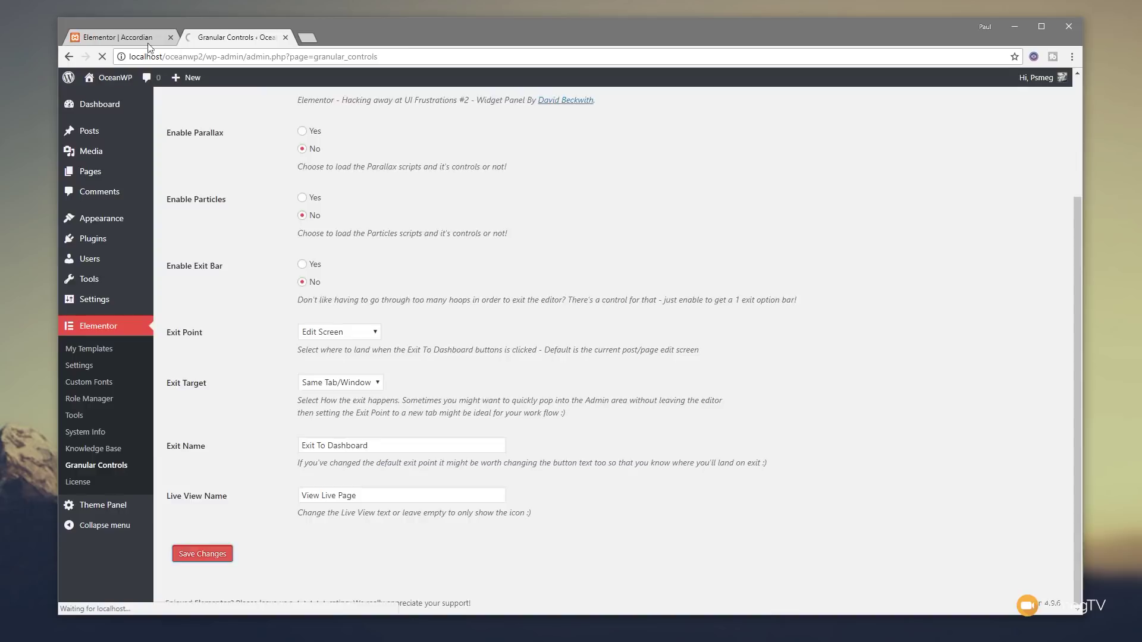
{"action": "left_click", "coordinate": [124, 37]}
{"action": "left_click", "coordinate": [102, 57]}
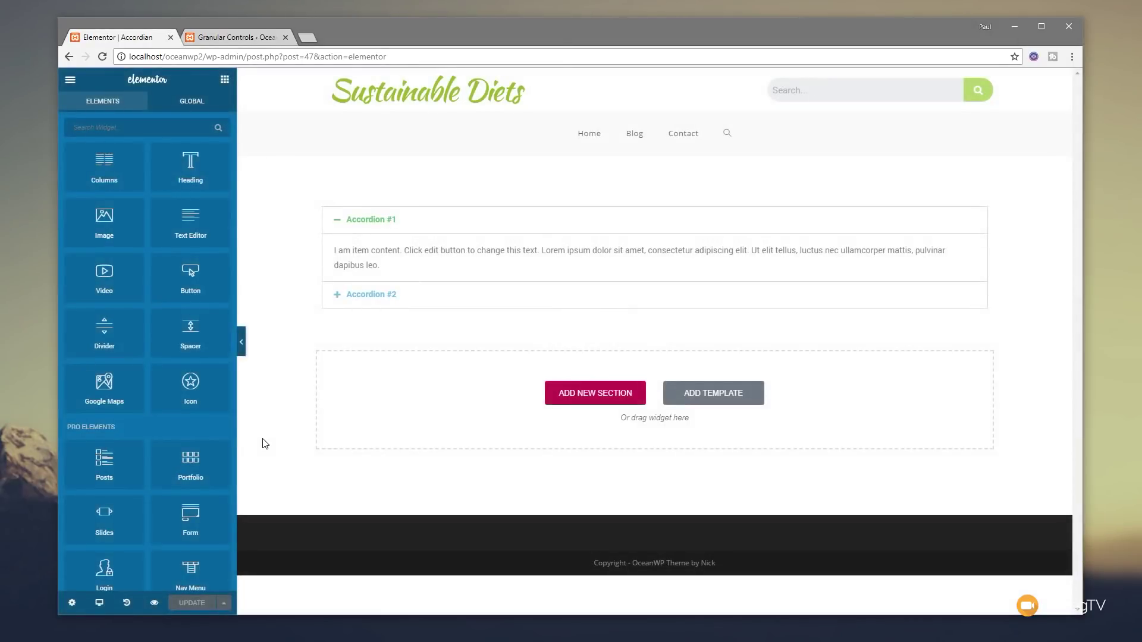
Step: Return to the Granular Controls editor options and set the editor color back to Default
{"action": "left_click", "coordinate": [237, 37]}
{"action": "left_click", "coordinate": [359, 176]}
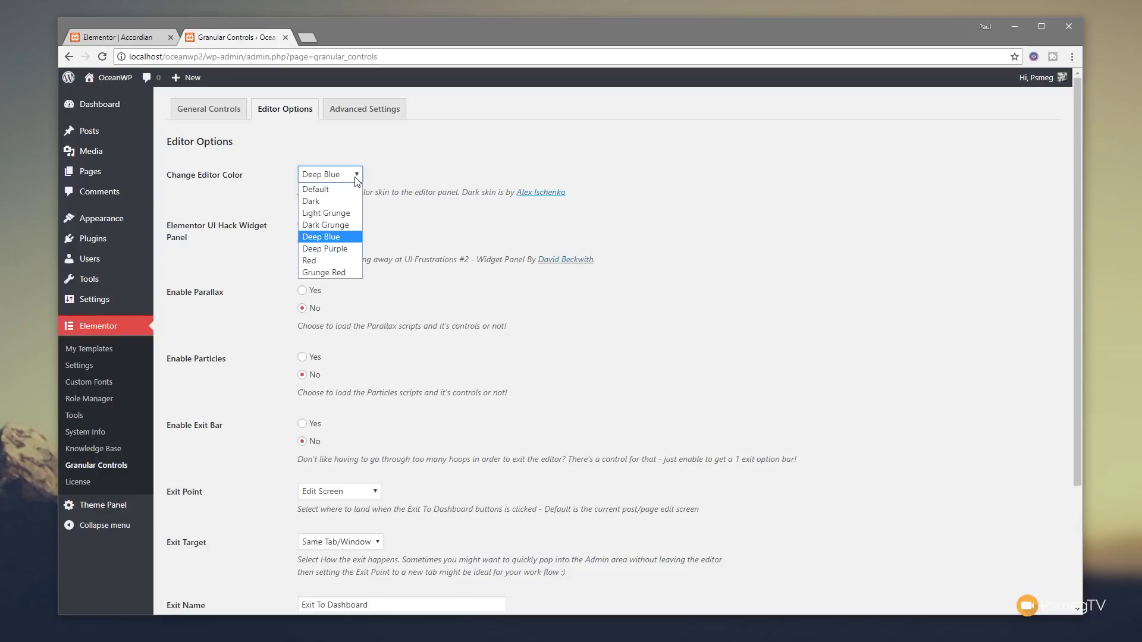
{"action": "left_click", "coordinate": [321, 188]}
{"action": "left_click", "coordinate": [600, 230]}
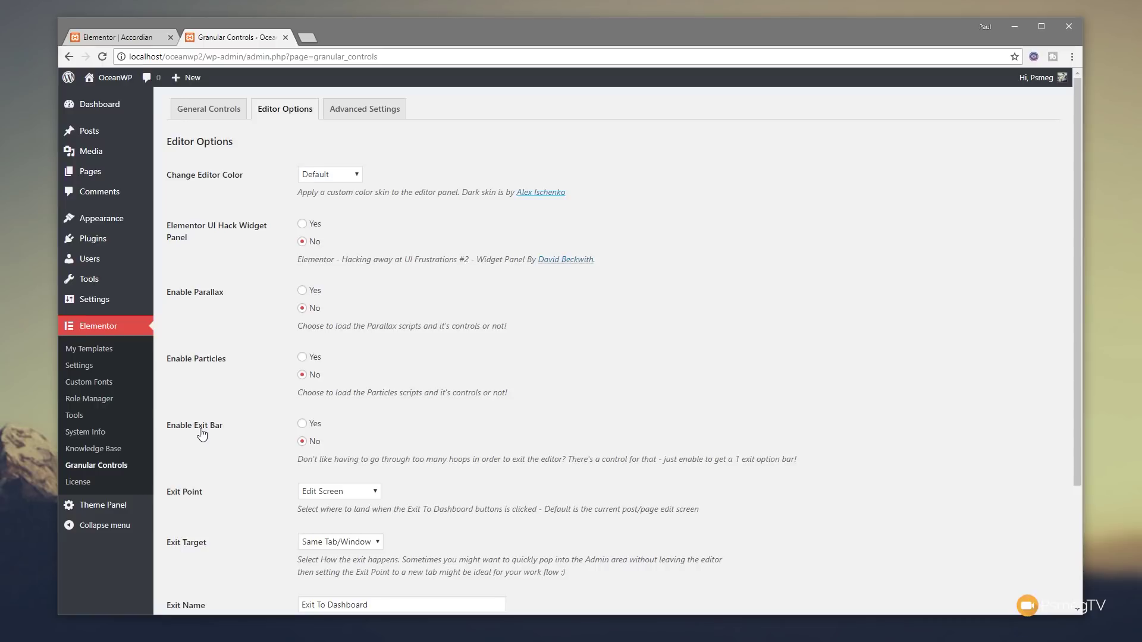
Step: Set Enable Exit Bar to Yes, save the changes and reload the Accordian page in the Elementor editor
{"action": "left_click", "coordinate": [302, 424]}
{"action": "scroll", "coordinate": [457, 503], "scroll_direction": "down", "scroll_amount": 3}
{"action": "left_click", "coordinate": [203, 554]}
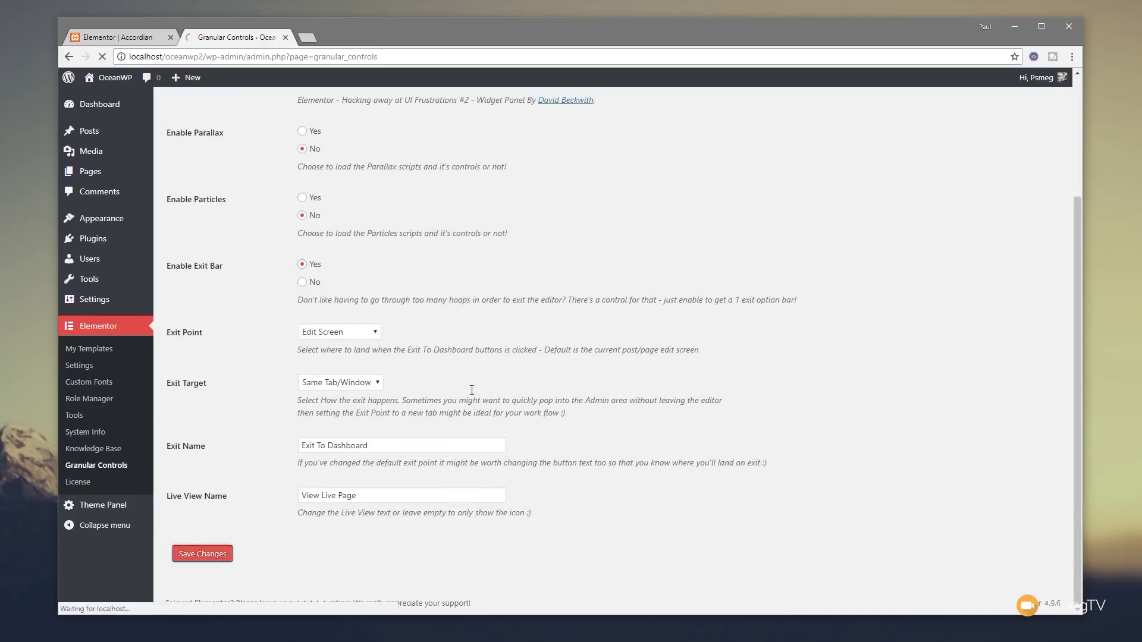
{"action": "left_click", "coordinate": [119, 37]}
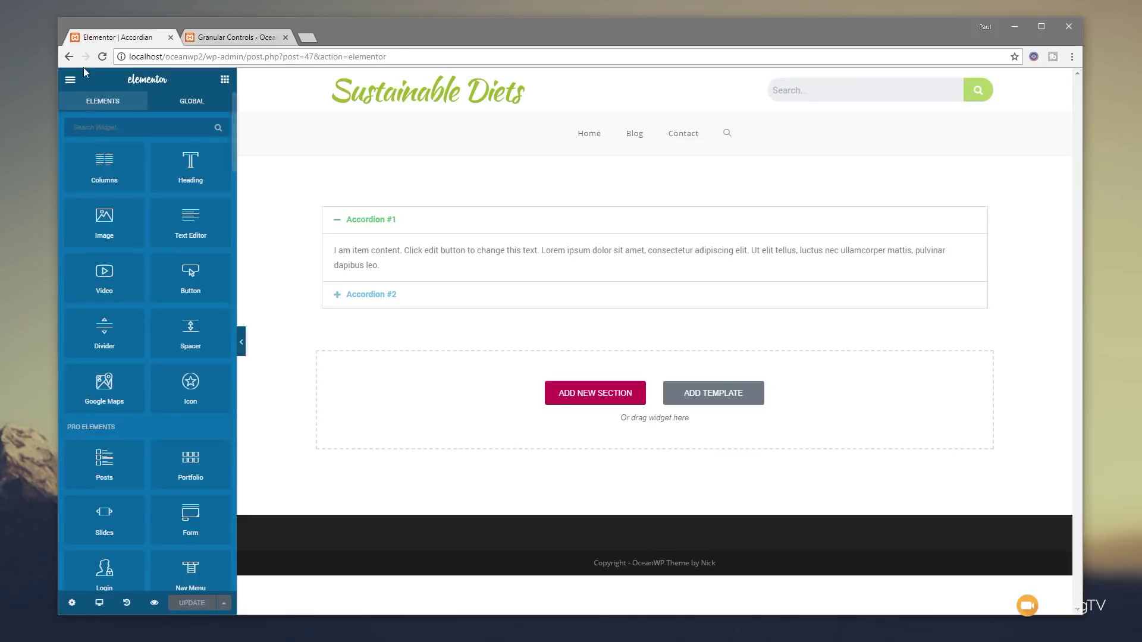
{"action": "left_click", "coordinate": [102, 56]}
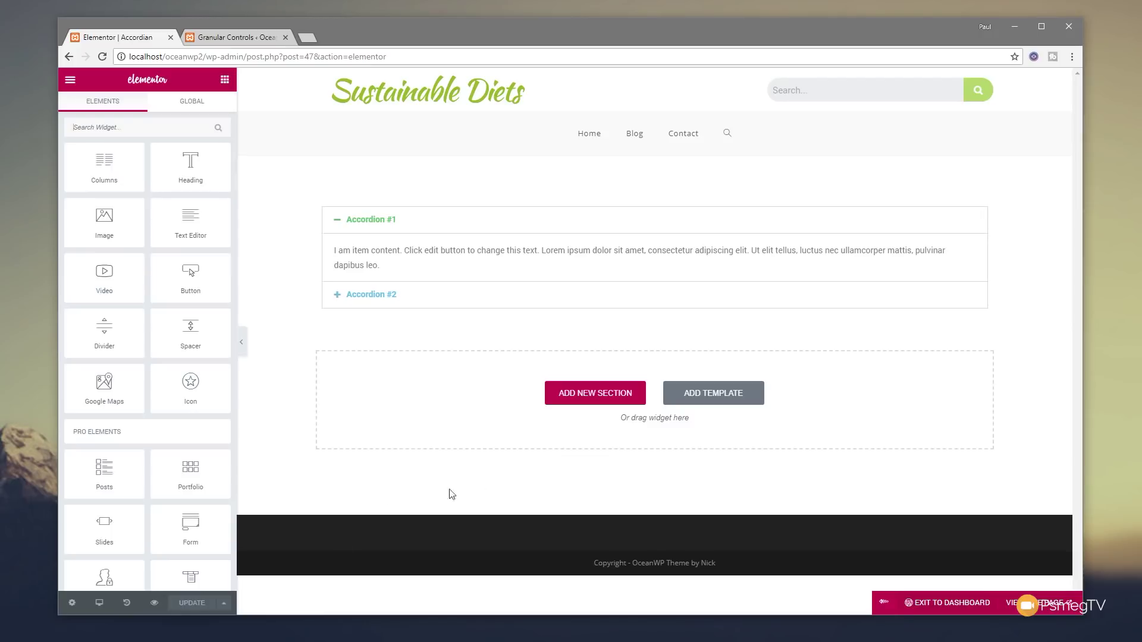
Step: Move the exit bar beside the widget panel and open the editor's main menu to find its exit option
{"action": "left_click_drag", "start_coordinate": [884, 602], "coordinate": [248, 603]}
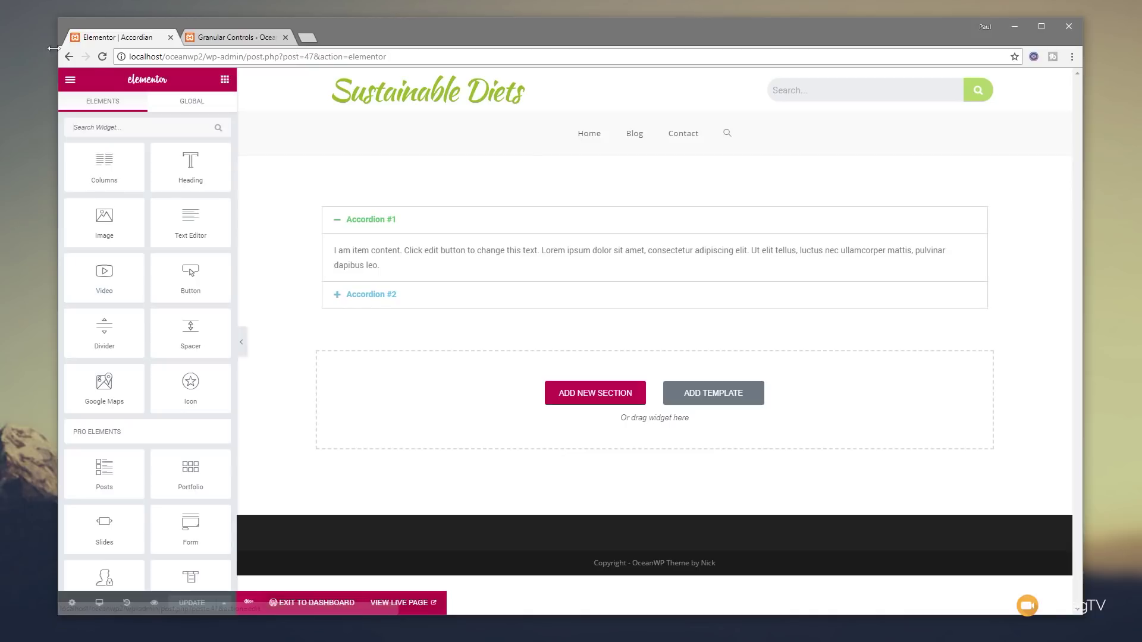
{"action": "left_click", "coordinate": [71, 83]}
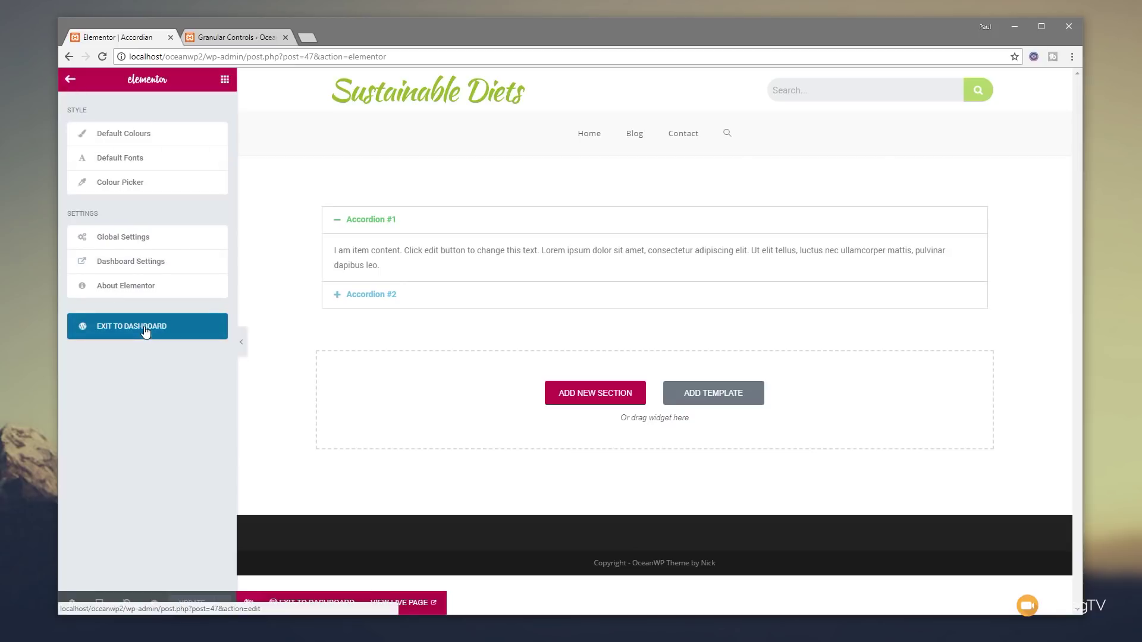
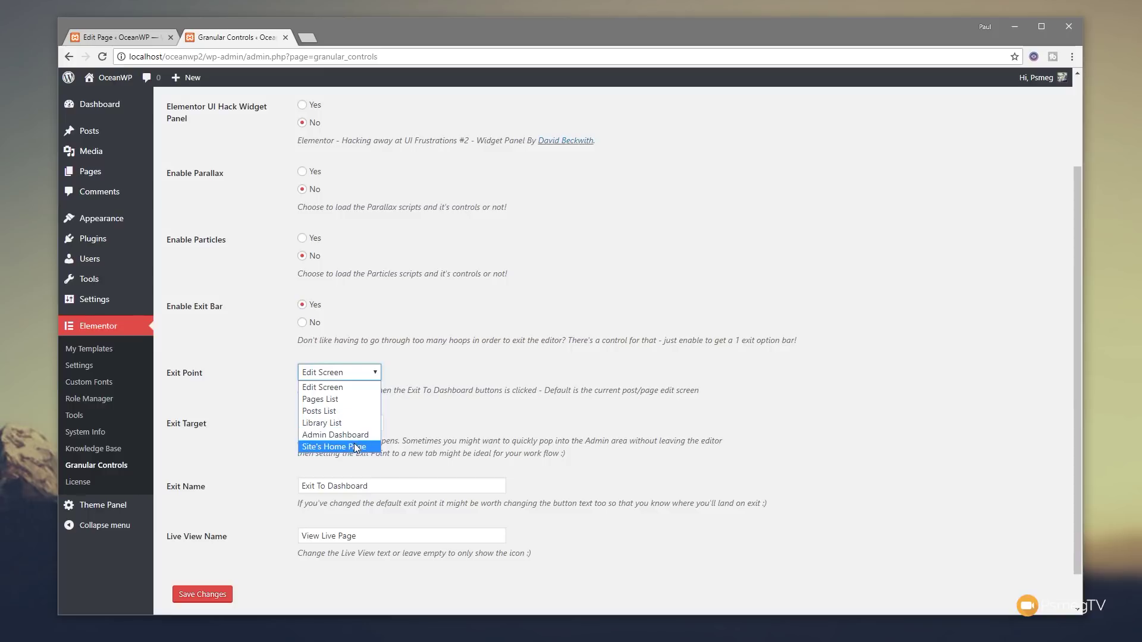
Step: Set Exit Point to Pages List, save, reopen the Accordian page in Elementor and test the exit bar's Exit To Dashboard link
{"action": "left_click", "coordinate": [344, 403]}
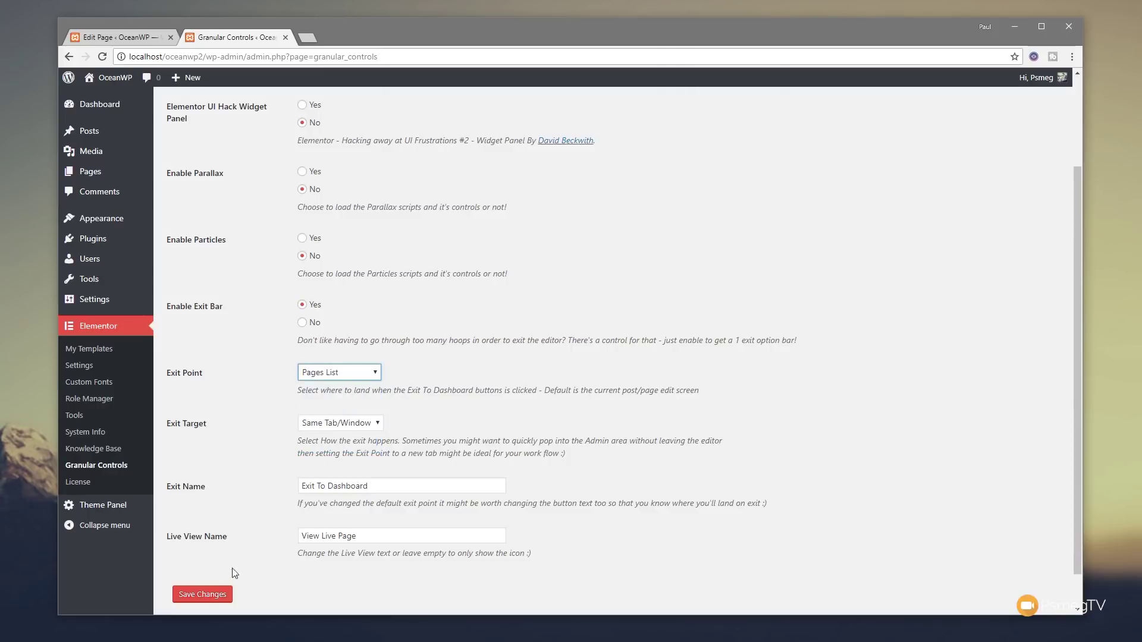
{"action": "left_click", "coordinate": [208, 595]}
{"action": "key", "text": "ctrl+shift+Tab"}
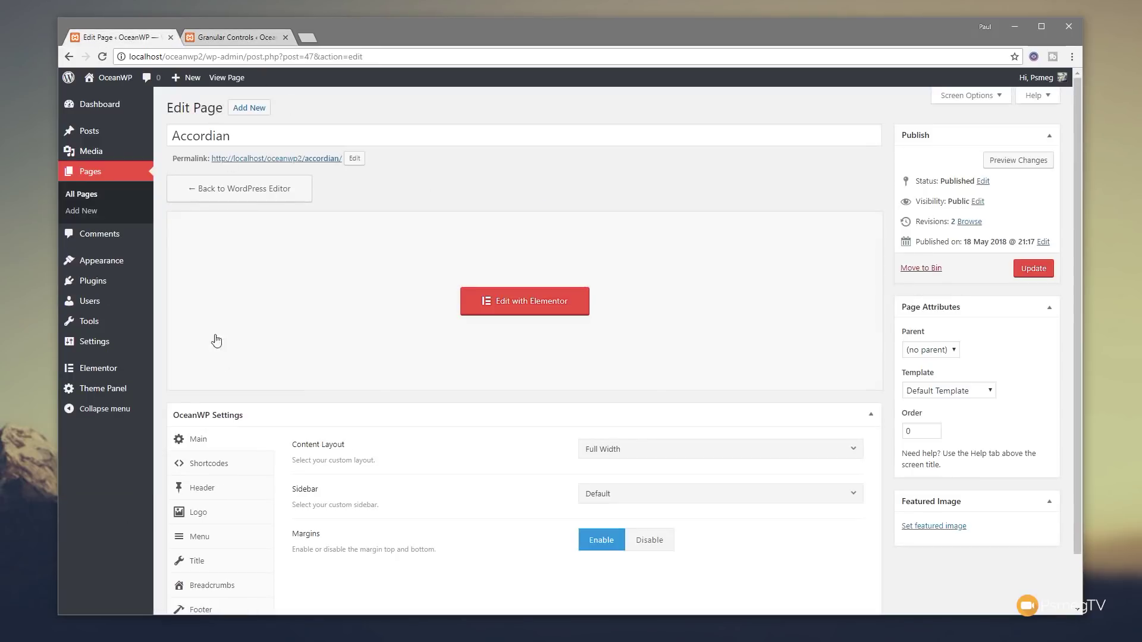
{"action": "left_click", "coordinate": [508, 304]}
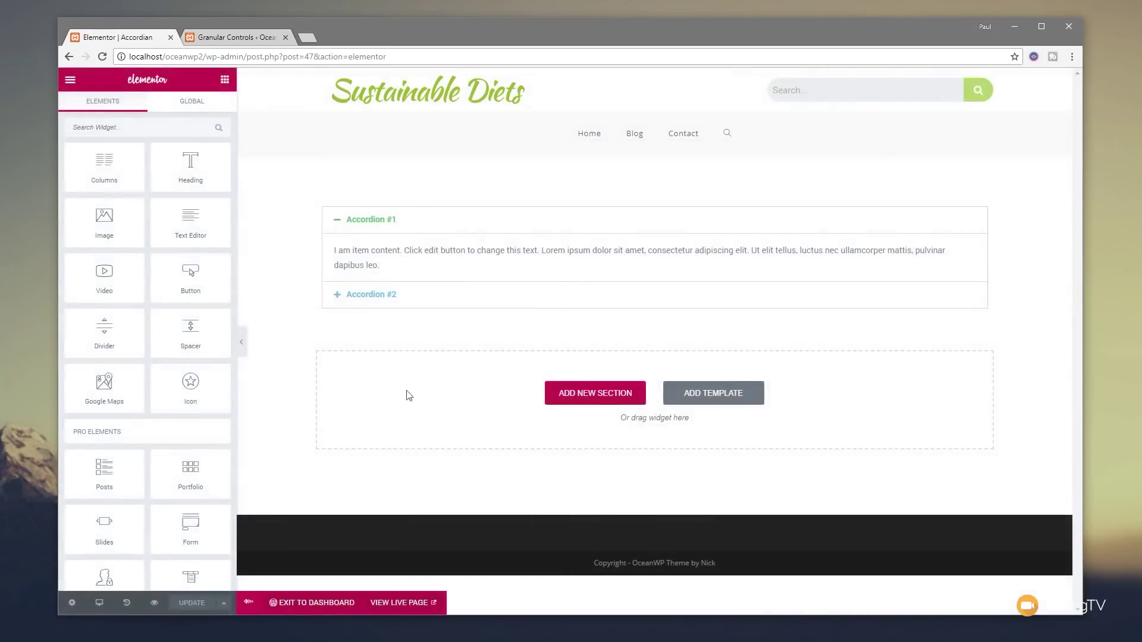
{"action": "left_click", "coordinate": [316, 603]}
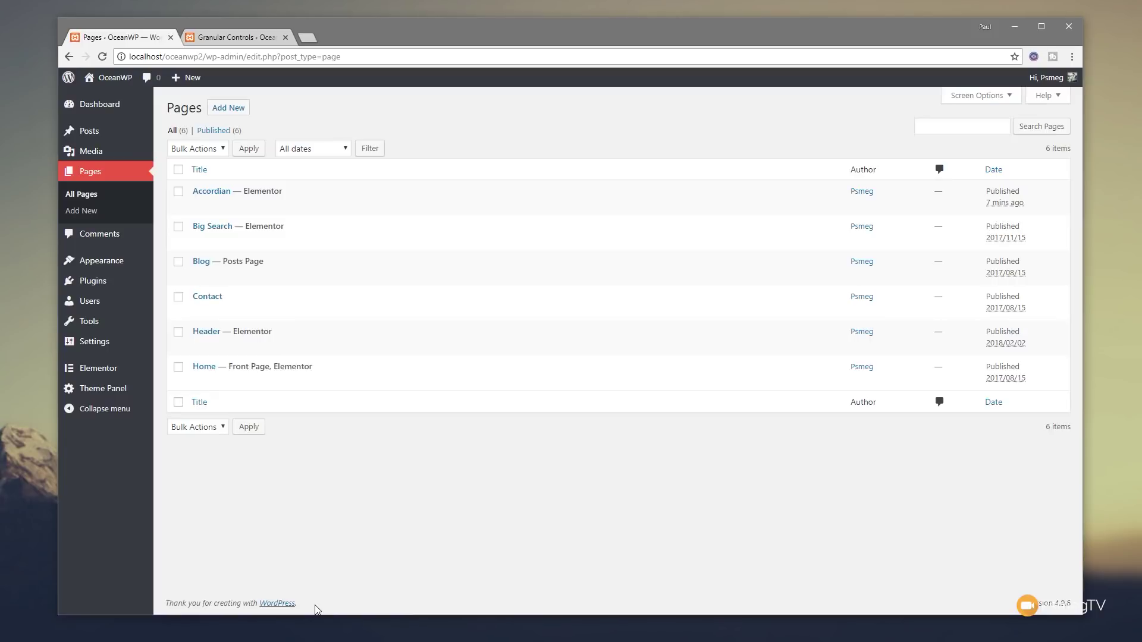
Step: Set the exit bar's Exit Target to New Tab/Window and save the changes
{"action": "left_click", "coordinate": [240, 39]}
{"action": "scroll", "coordinate": [543, 405], "scroll_direction": "down", "scroll_amount": 3}
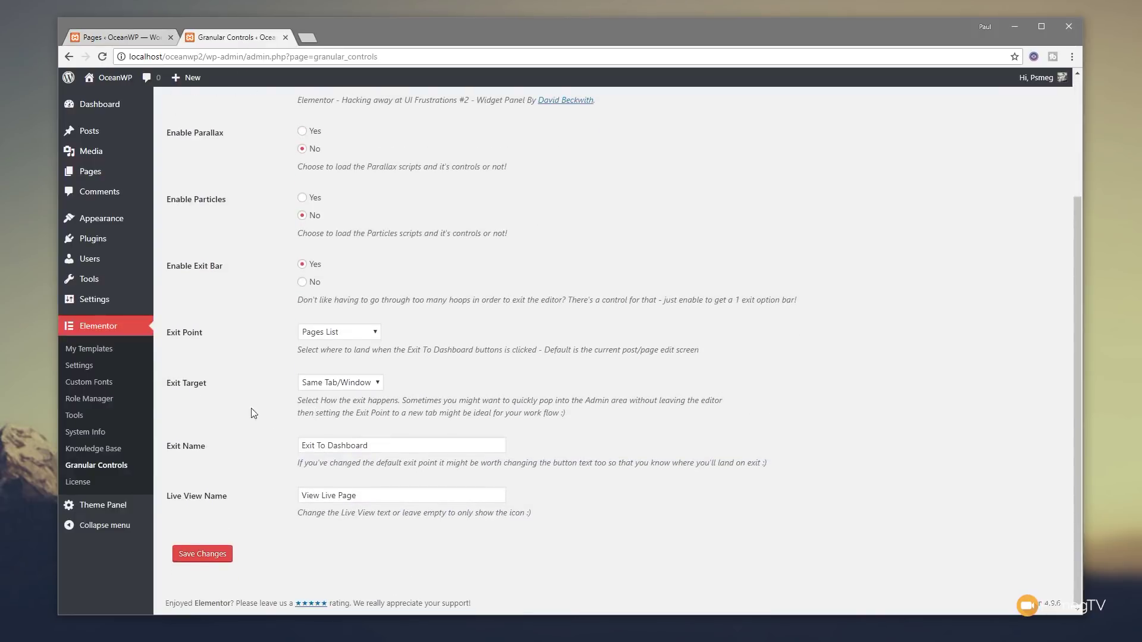
{"action": "left_click", "coordinate": [318, 385]}
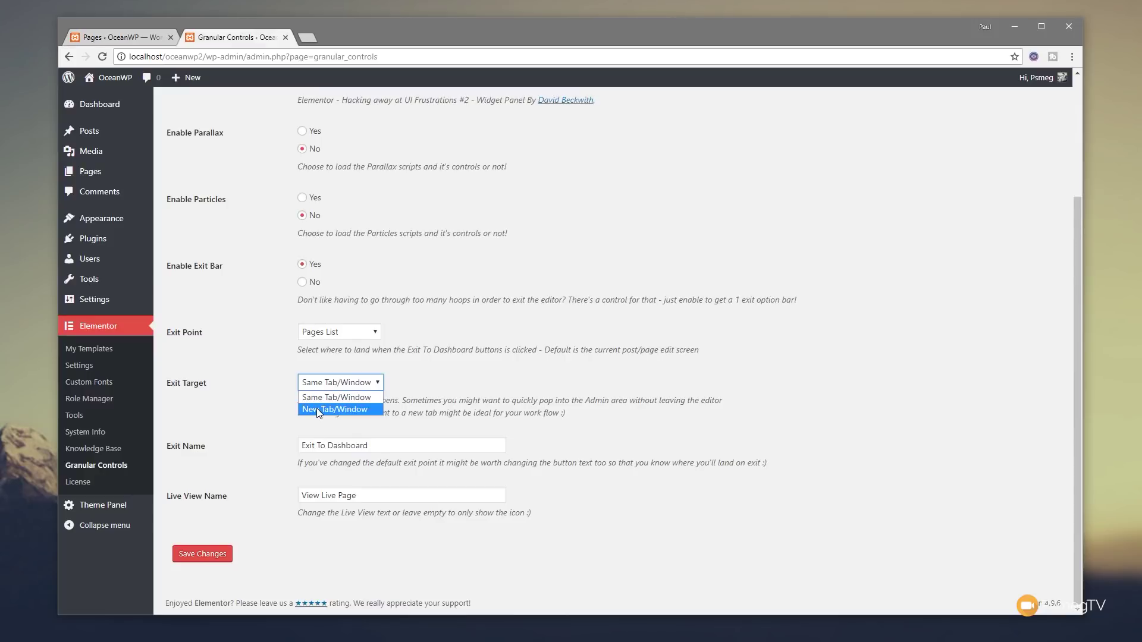
{"action": "left_click", "coordinate": [317, 408]}
{"action": "left_click", "coordinate": [205, 554]}
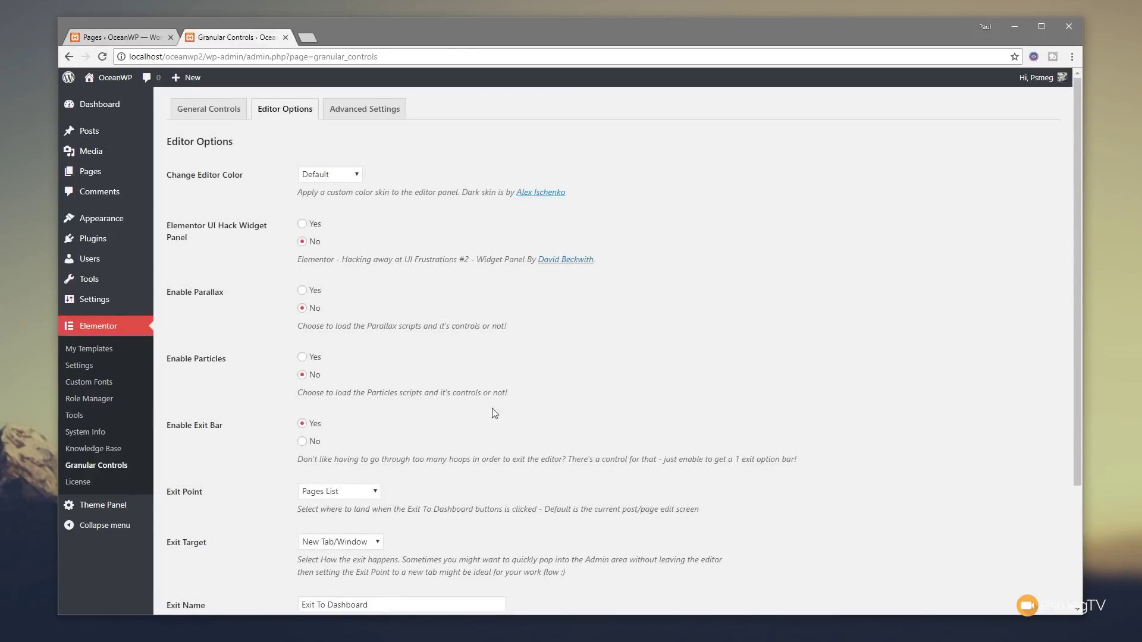
Step: Reopen the Accordian page in Elementor, test exiting to the dashboard, compare the open tabs and close the extra Pages tab
{"action": "scroll", "coordinate": [529, 414], "scroll_direction": "down", "scroll_amount": 3}
{"action": "left_click", "coordinate": [132, 43]}
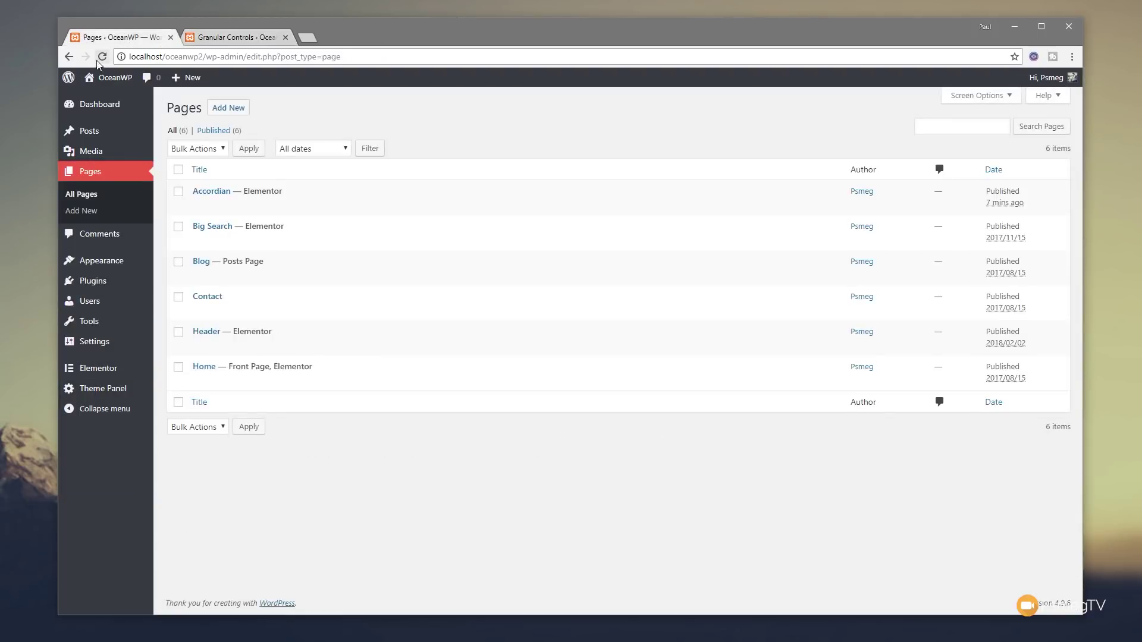
{"action": "left_click", "coordinate": [324, 206]}
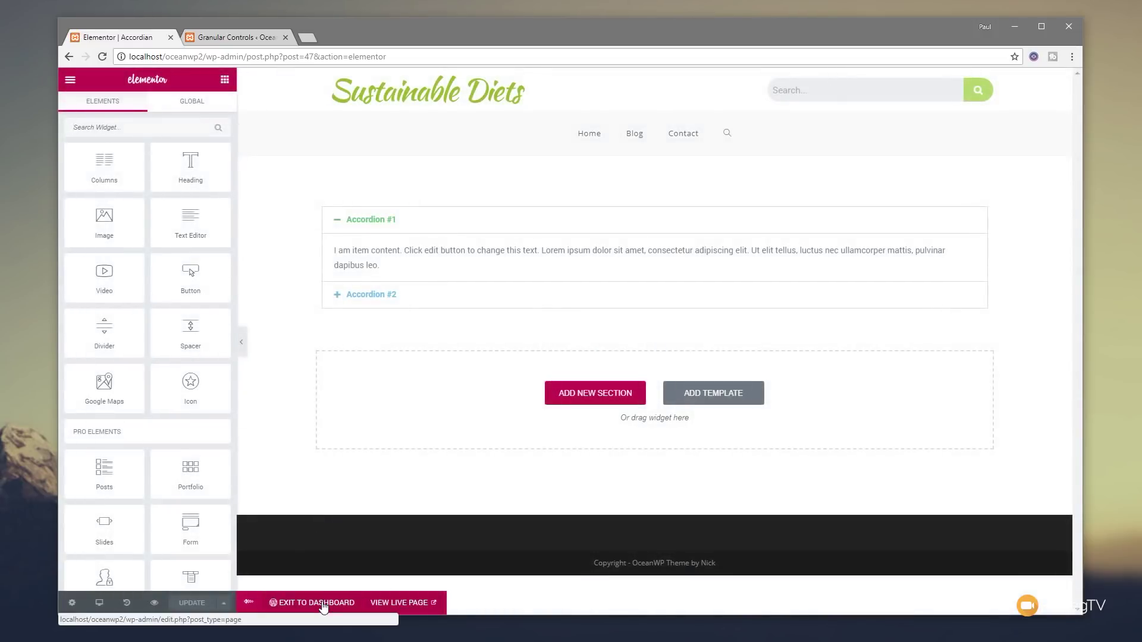
{"action": "left_click", "coordinate": [323, 604]}
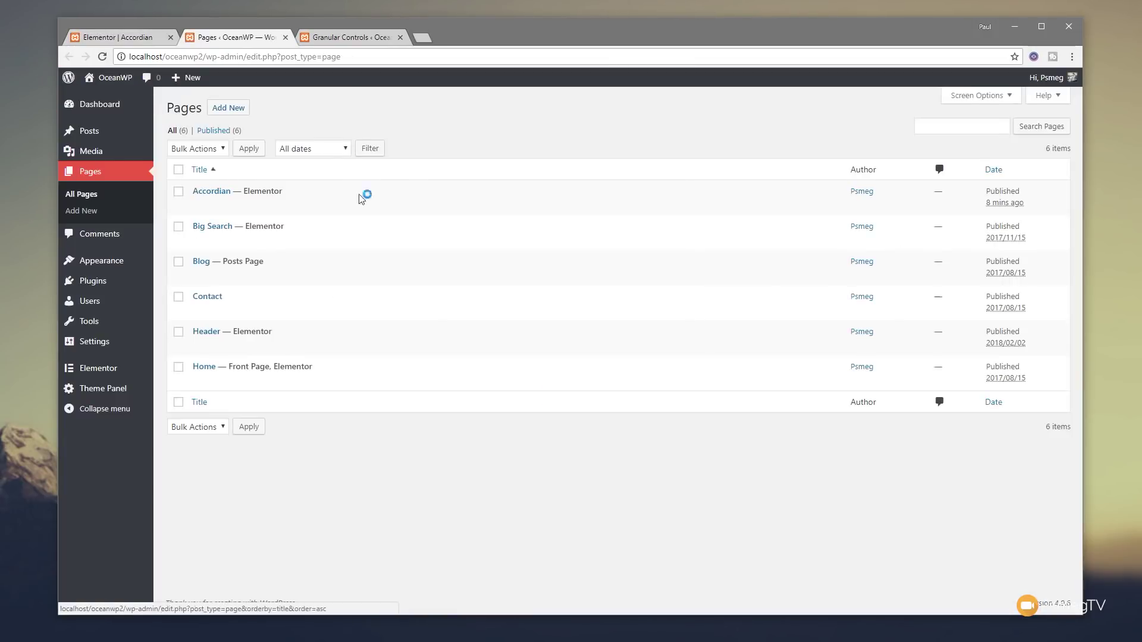
{"action": "left_click", "coordinate": [116, 37]}
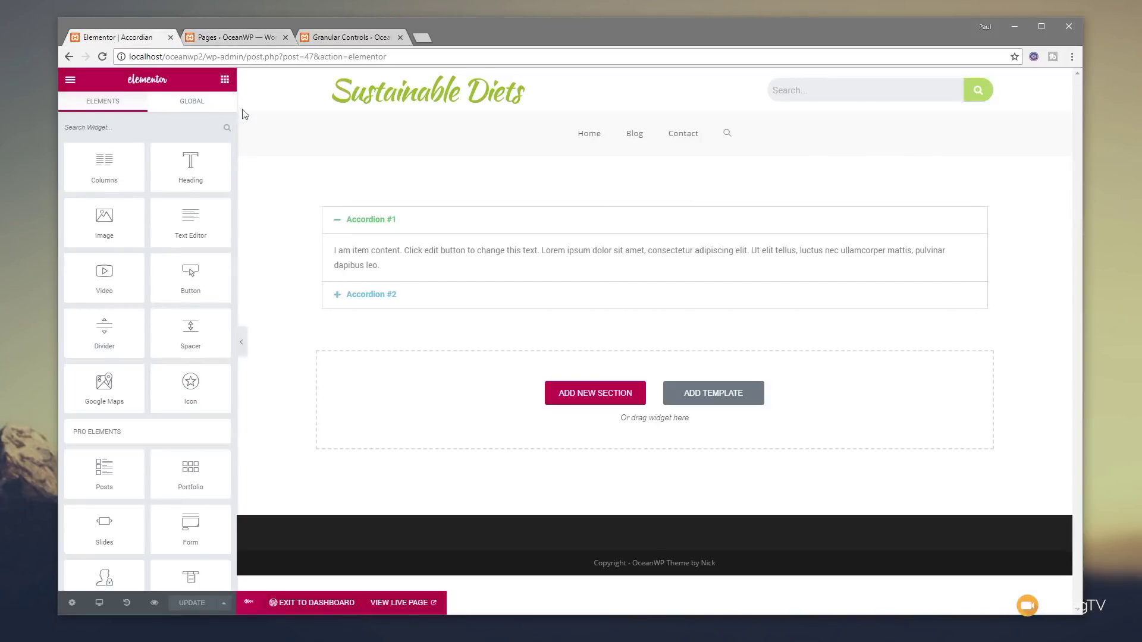
{"action": "left_click", "coordinate": [221, 38]}
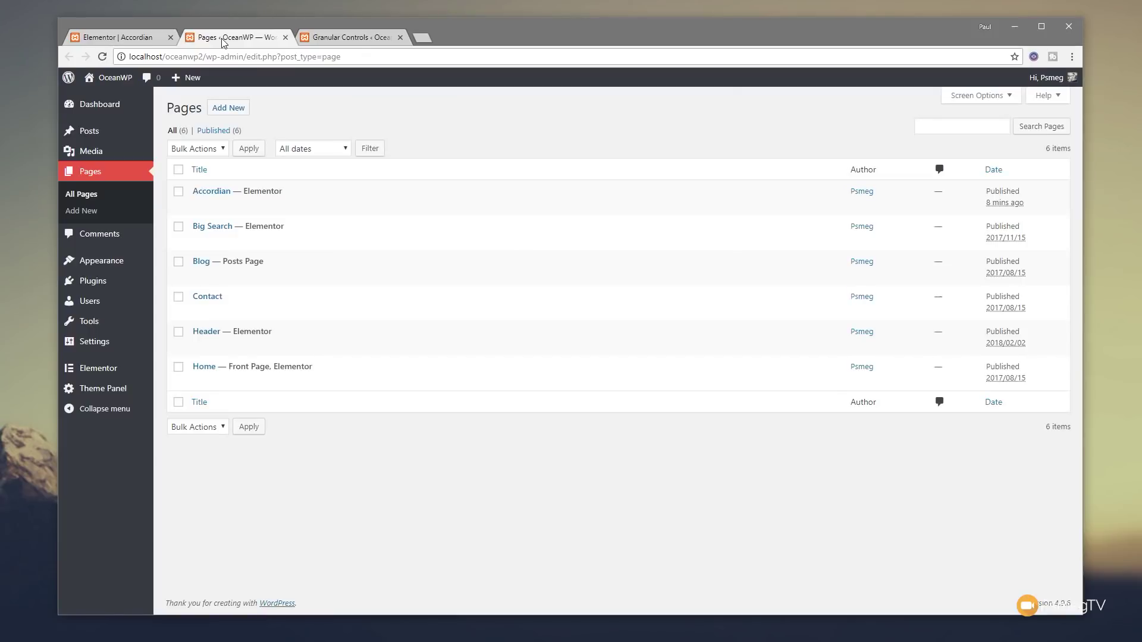
{"action": "left_click", "coordinate": [286, 37]}
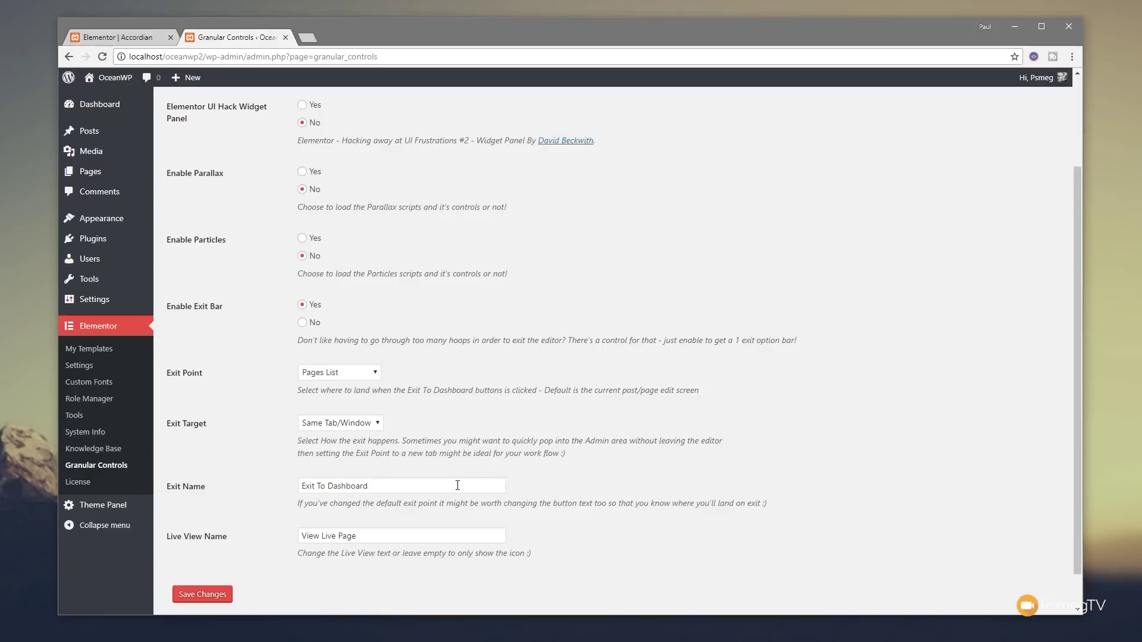
Step: Change Exit Name to "Exit To Pages List", save the changes and reload the Elementor editor
{"action": "left_click", "coordinate": [457, 485]}
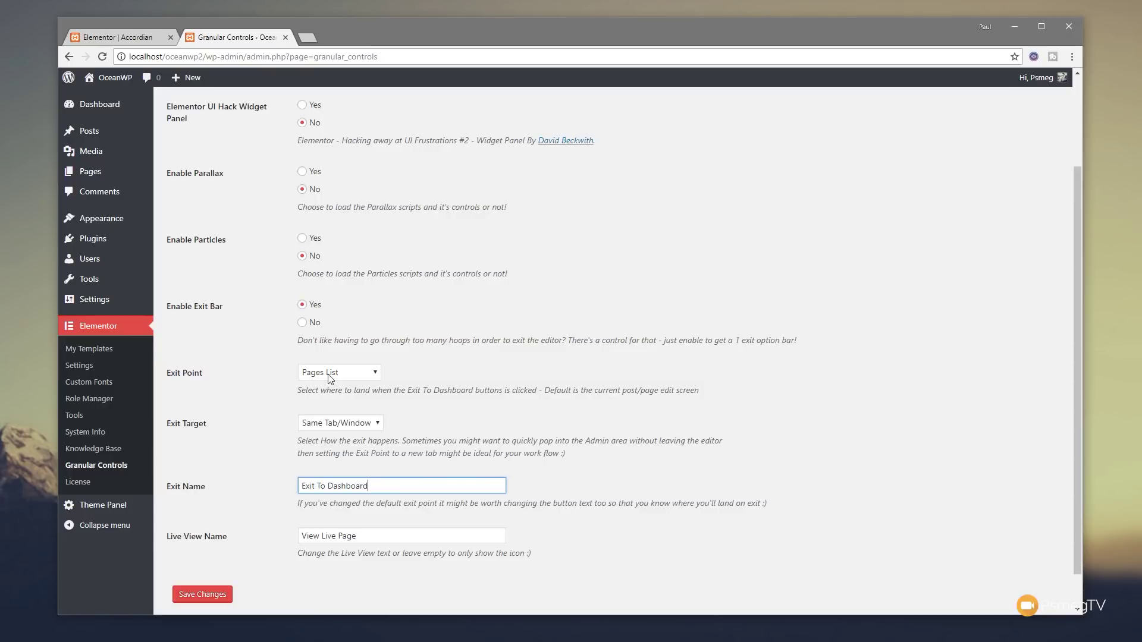
{"action": "left_click_drag", "start_coordinate": [327, 486], "coordinate": [383, 486]}
{"action": "type", "text": "Pages List"}
{"action": "left_click", "coordinate": [202, 594]}
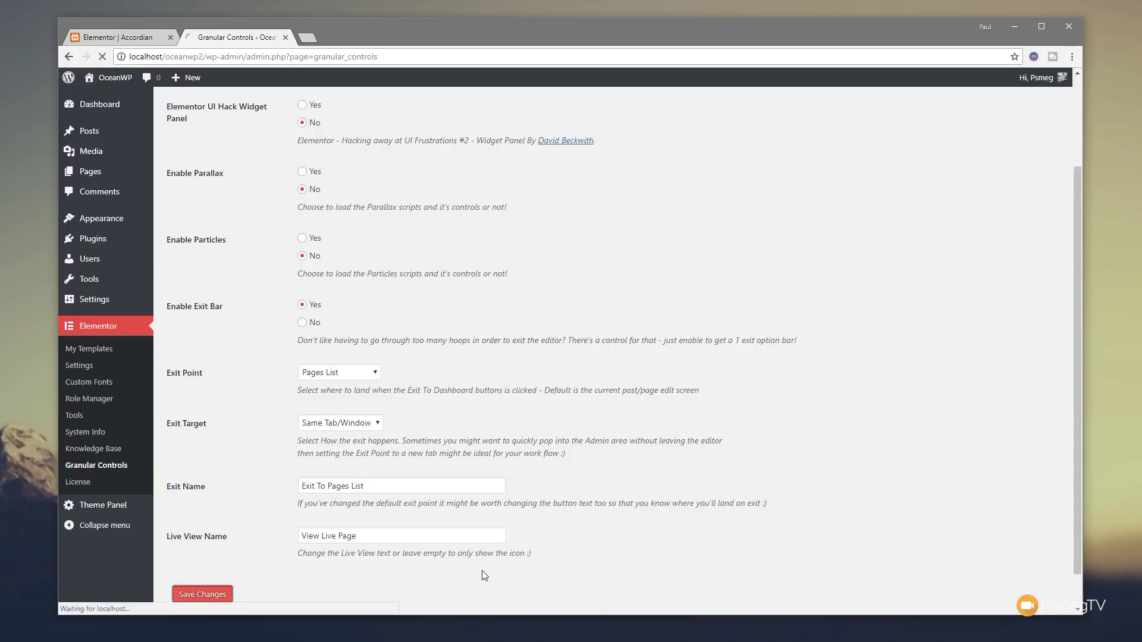
{"action": "left_click", "coordinate": [115, 38]}
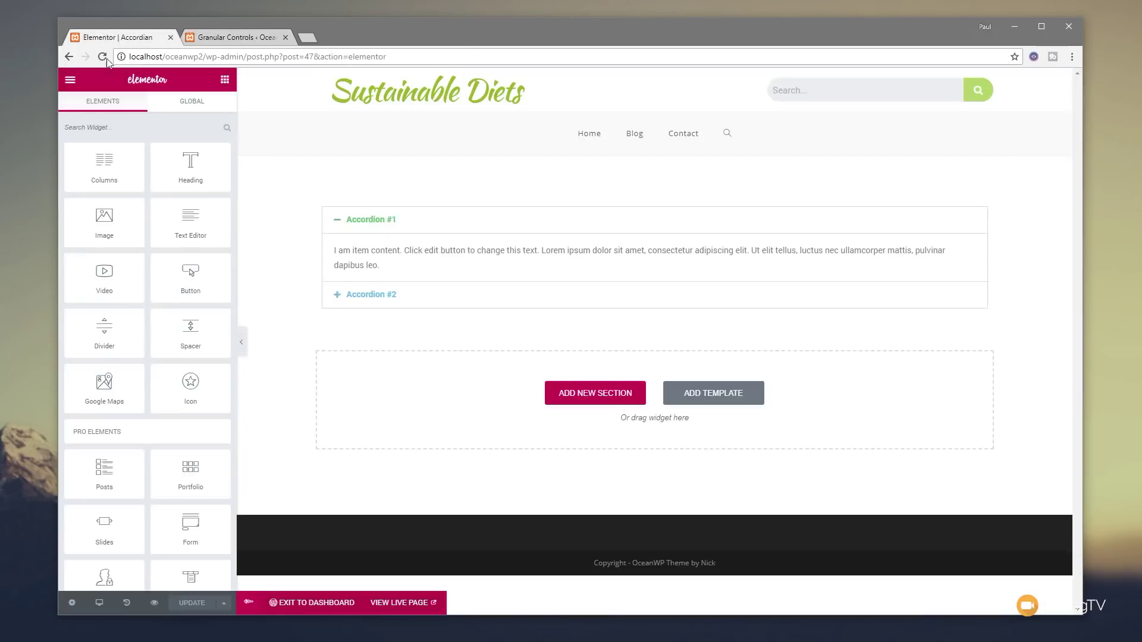
{"action": "left_click", "coordinate": [100, 57]}
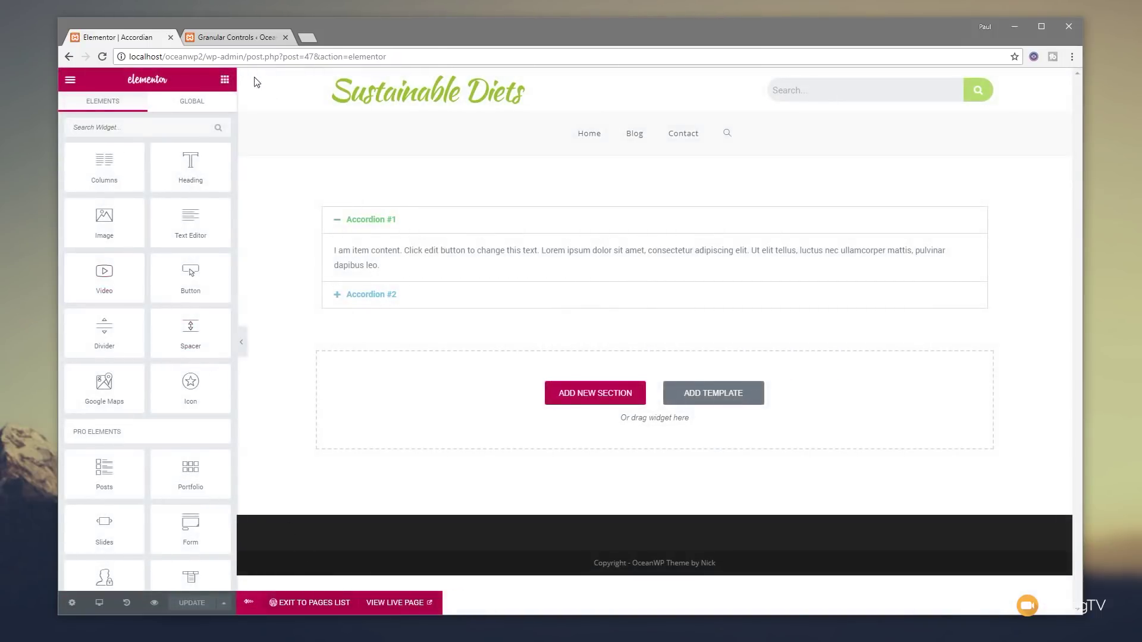
Step: Return to the Granular Controls editor options, review the Live View Name setting and save the changes
{"action": "left_click", "coordinate": [244, 39]}
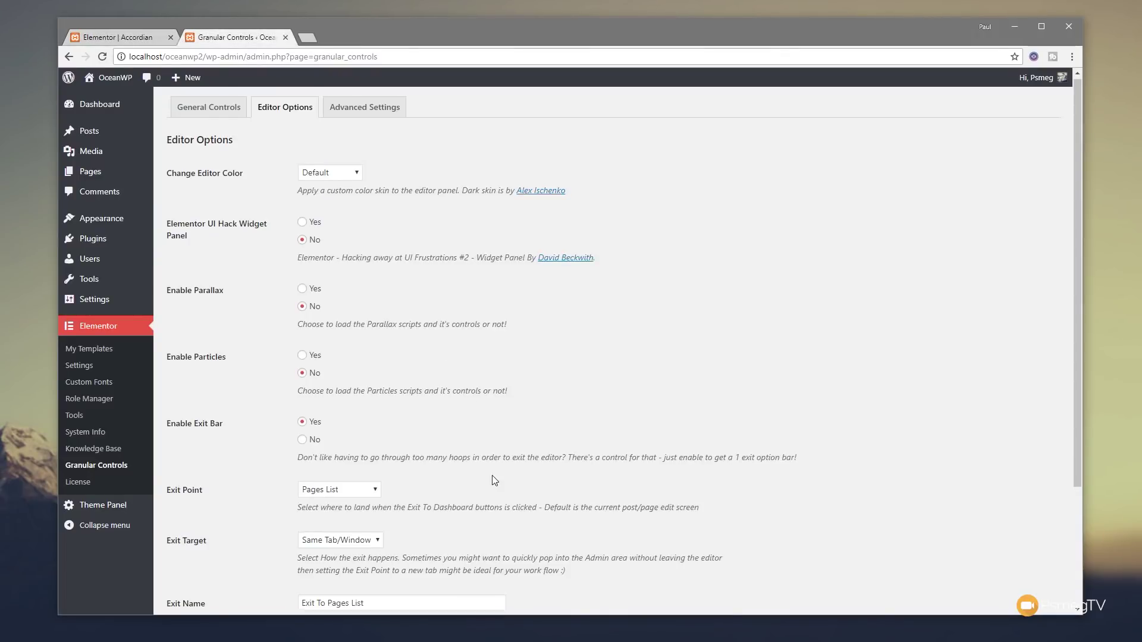
{"action": "scroll", "coordinate": [491, 476], "scroll_direction": "down", "scroll_amount": 3}
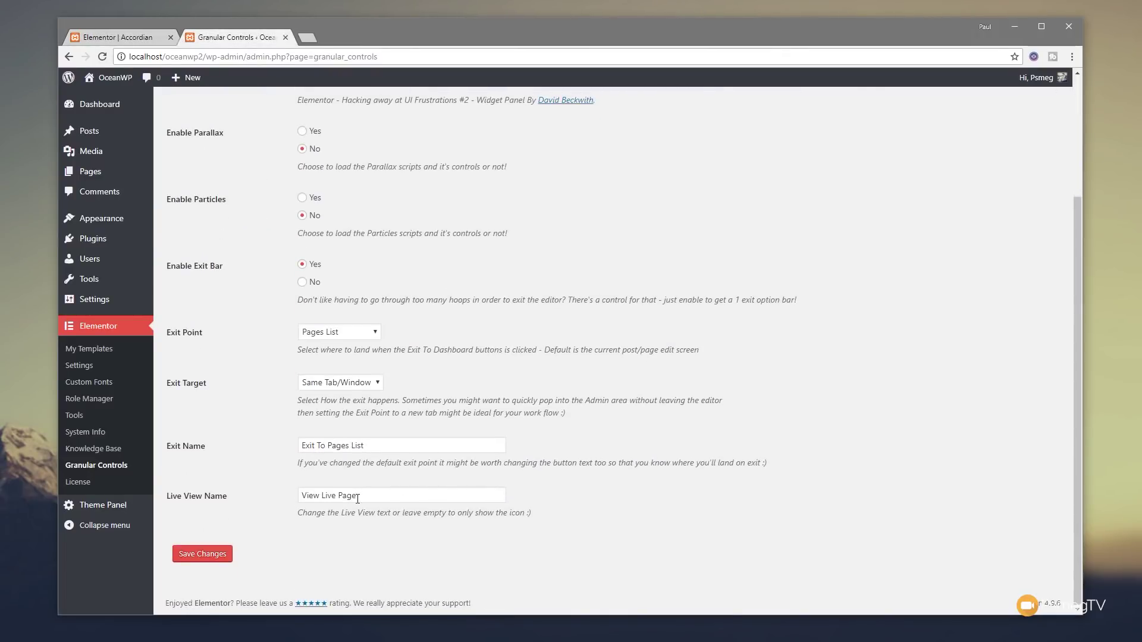
{"action": "left_click", "coordinate": [204, 559]}
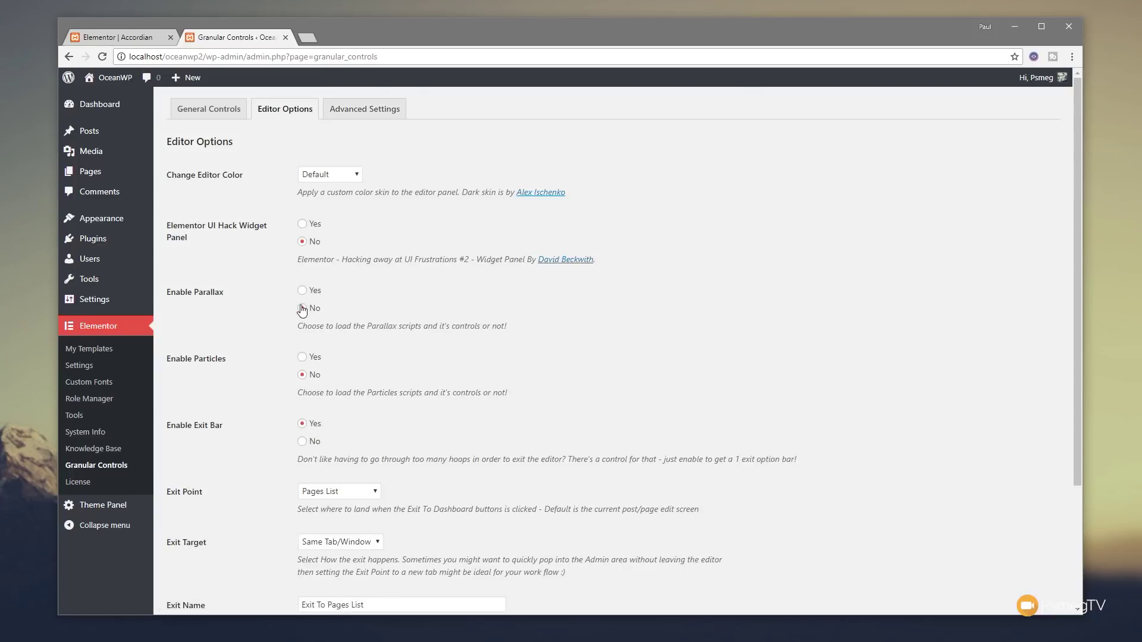
Step: In Advanced Settings, set both Elementor In Dashboard and Welcome Panel to Yes
{"action": "left_click", "coordinate": [367, 109]}
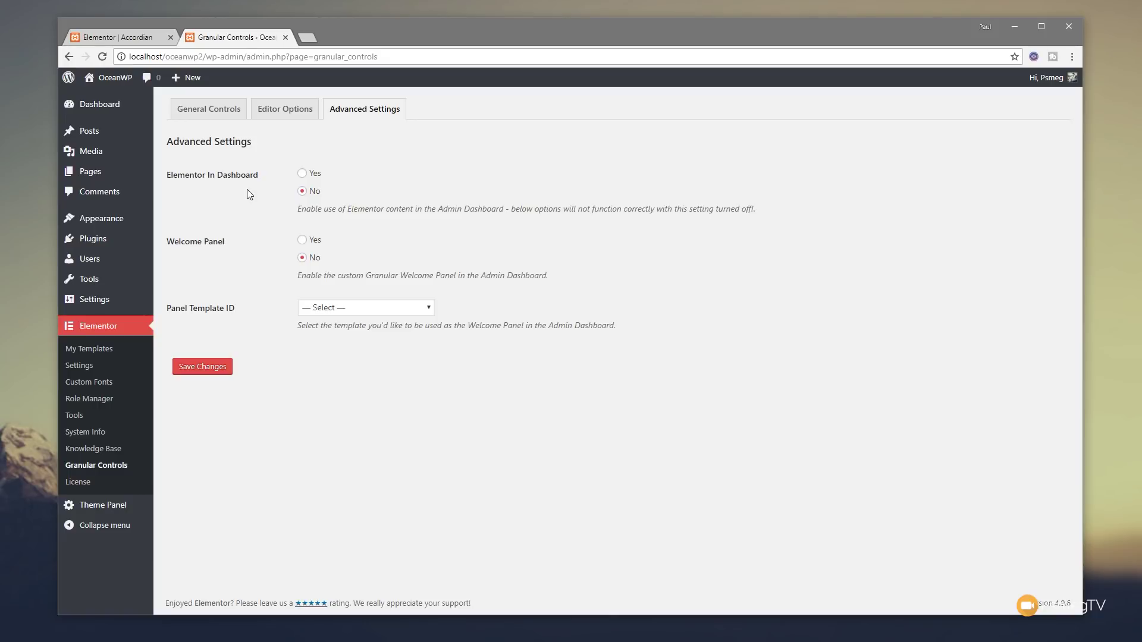
{"action": "left_click", "coordinate": [302, 174]}
{"action": "left_click", "coordinate": [302, 240]}
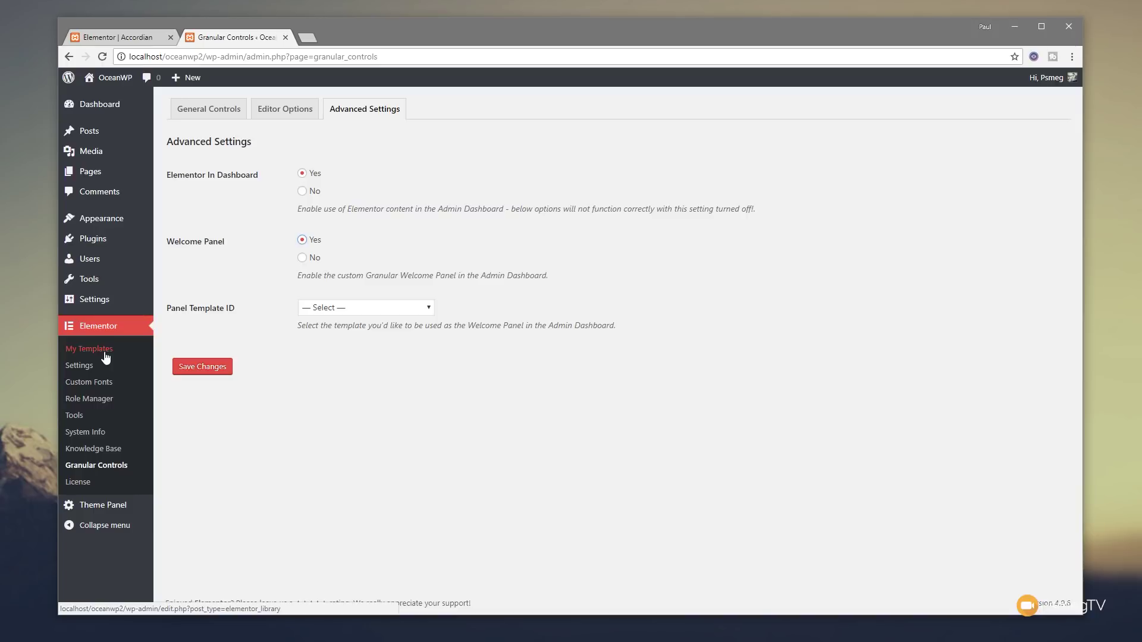
Step: Choose Custom Welcome Panel (section) as the Panel Template ID and save the advanced settings
{"action": "left_click", "coordinate": [333, 308]}
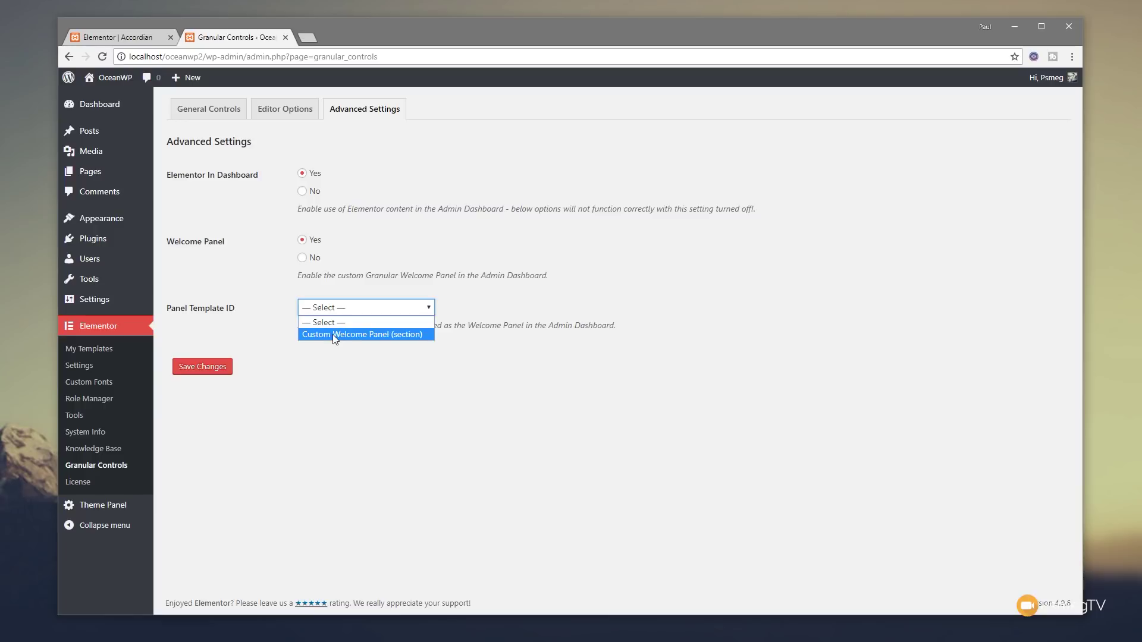
{"action": "left_click", "coordinate": [333, 334]}
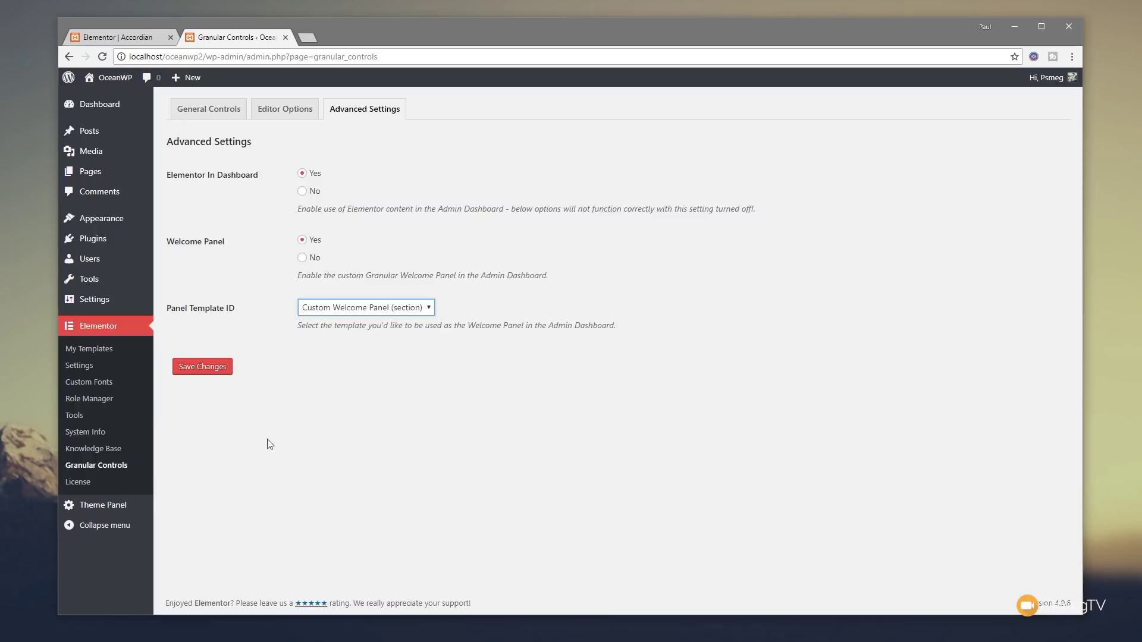
{"action": "left_click", "coordinate": [216, 372]}
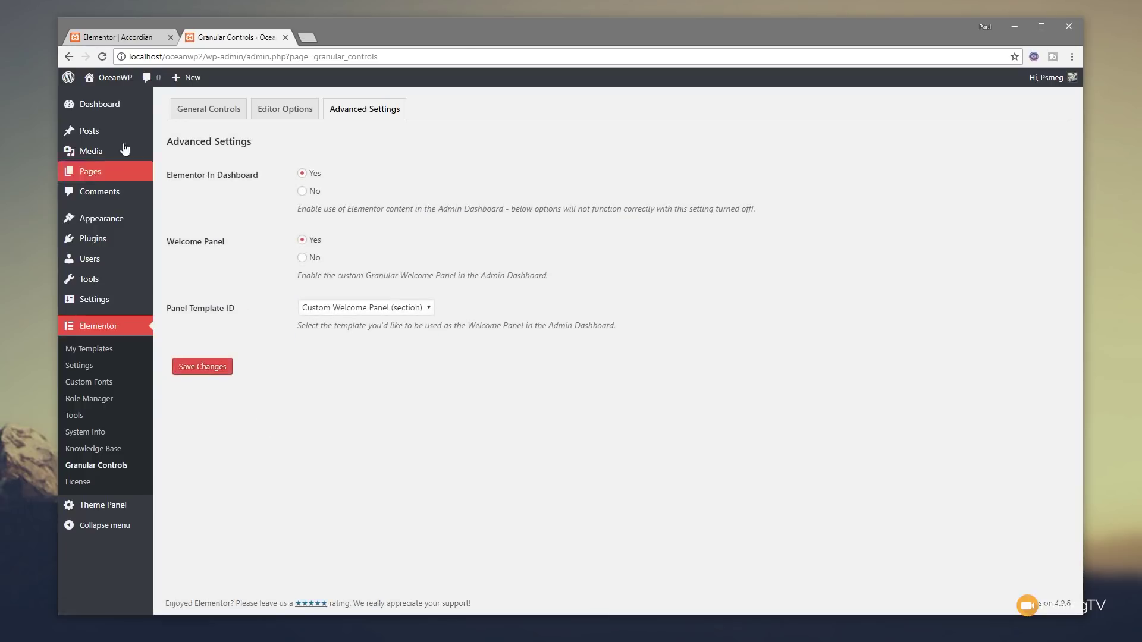
Step: Open the WordPress Dashboard home in a new tab to check the custom welcome panel
{"action": "mouse_move", "coordinate": [110, 106]}
{"action": "middle_click", "coordinate": [172, 110]}
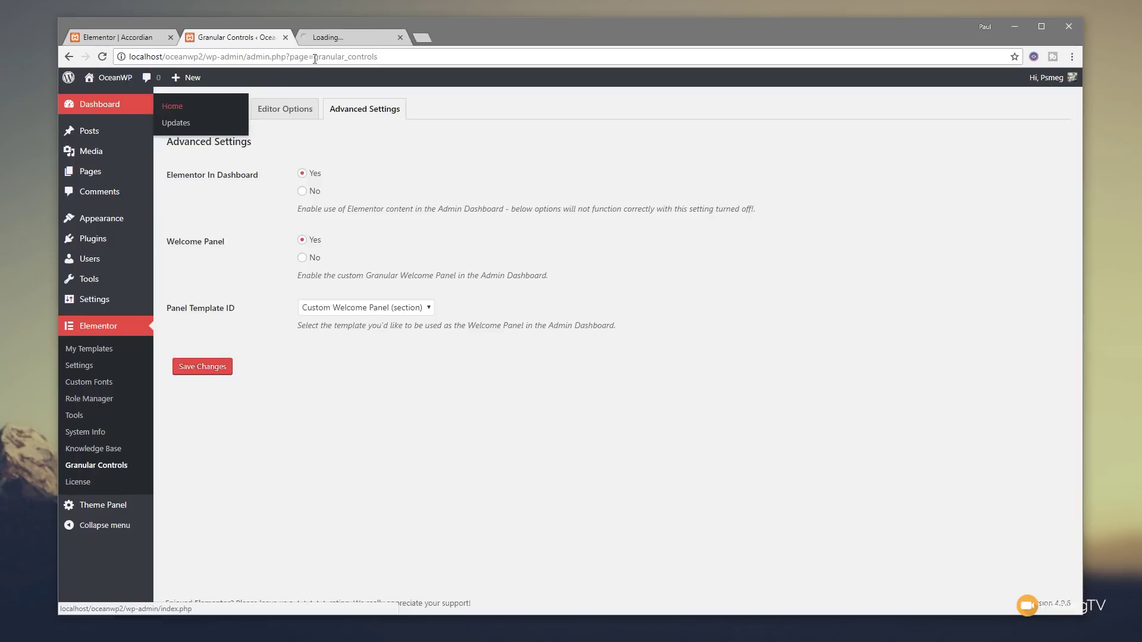
{"action": "left_click", "coordinate": [336, 38]}
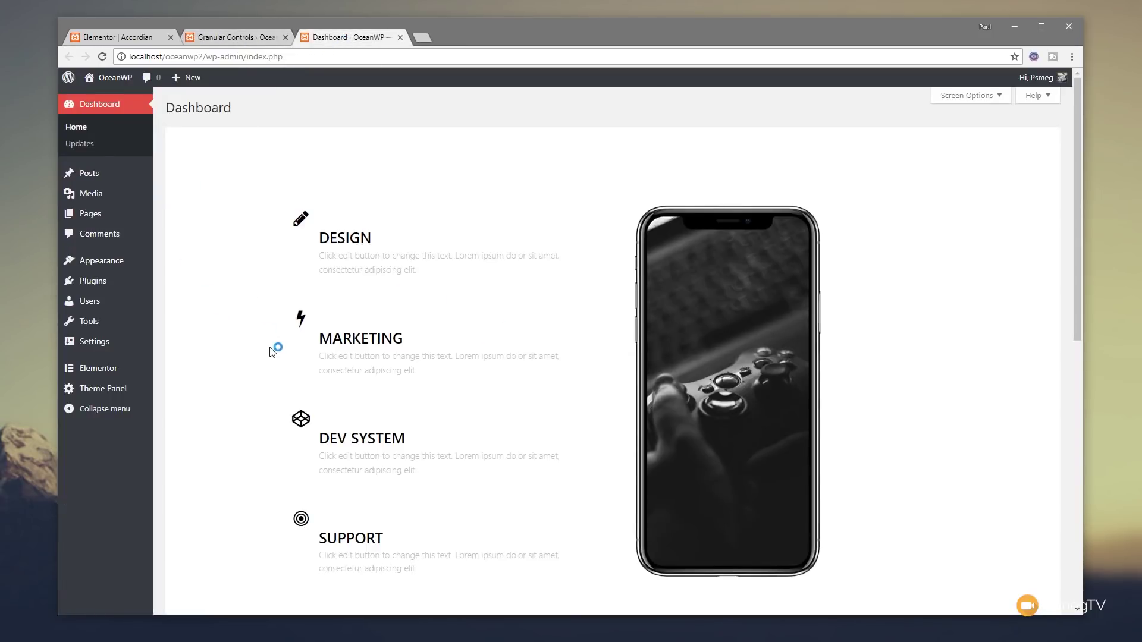
Step: Look over the custom welcome panel and the dashboard boxes below it, and close the dashboard tab
{"action": "scroll", "coordinate": [276, 352], "scroll_direction": "down", "scroll_amount": 3}
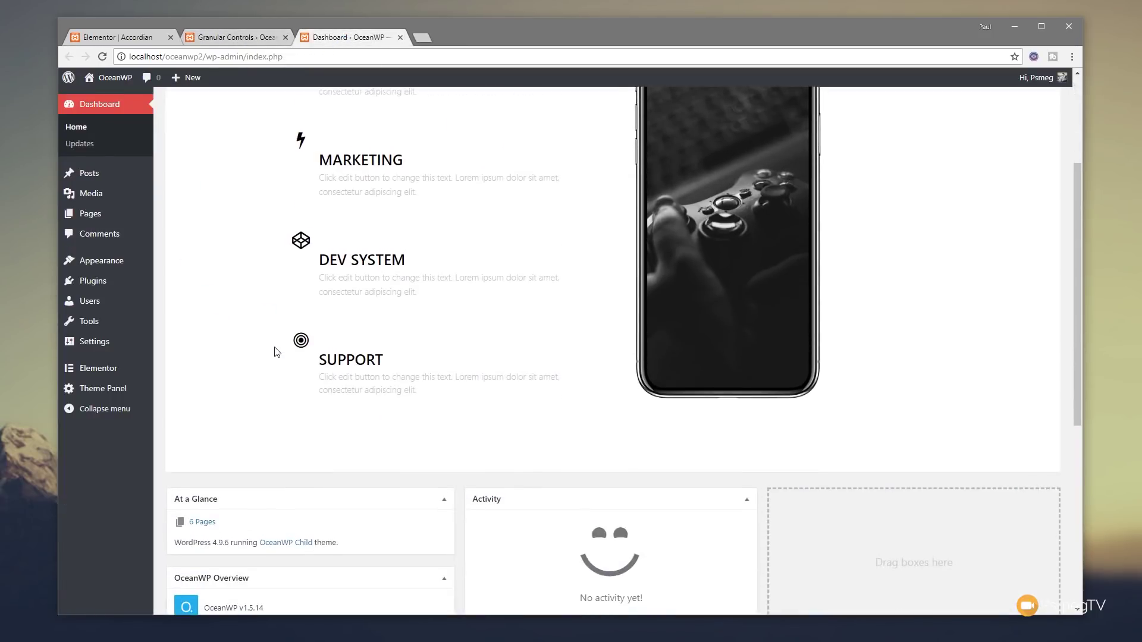
{"action": "scroll", "coordinate": [277, 352], "scroll_direction": "down", "scroll_amount": 4}
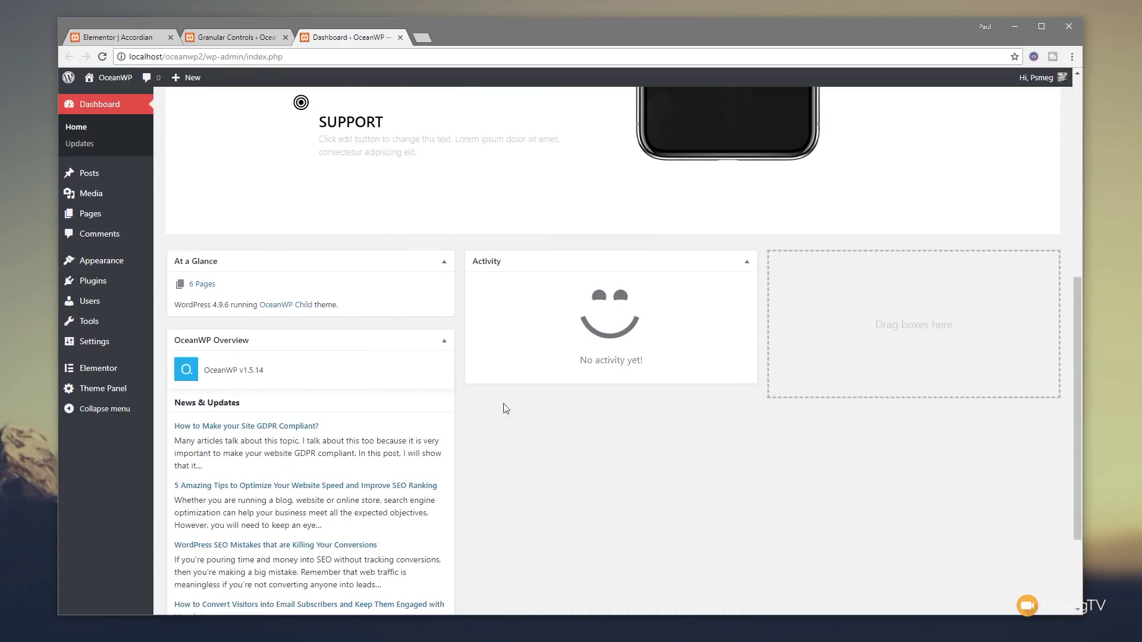
{"action": "scroll", "coordinate": [580, 436], "scroll_direction": "up", "scroll_amount": 7}
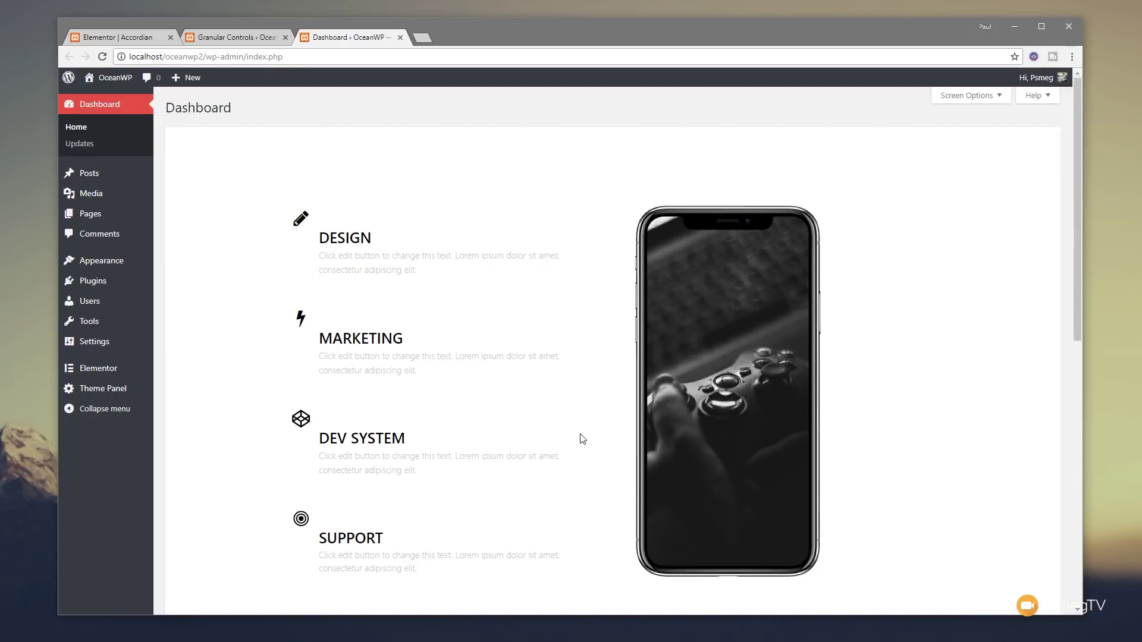
{"action": "key", "text": "ctrl+w"}
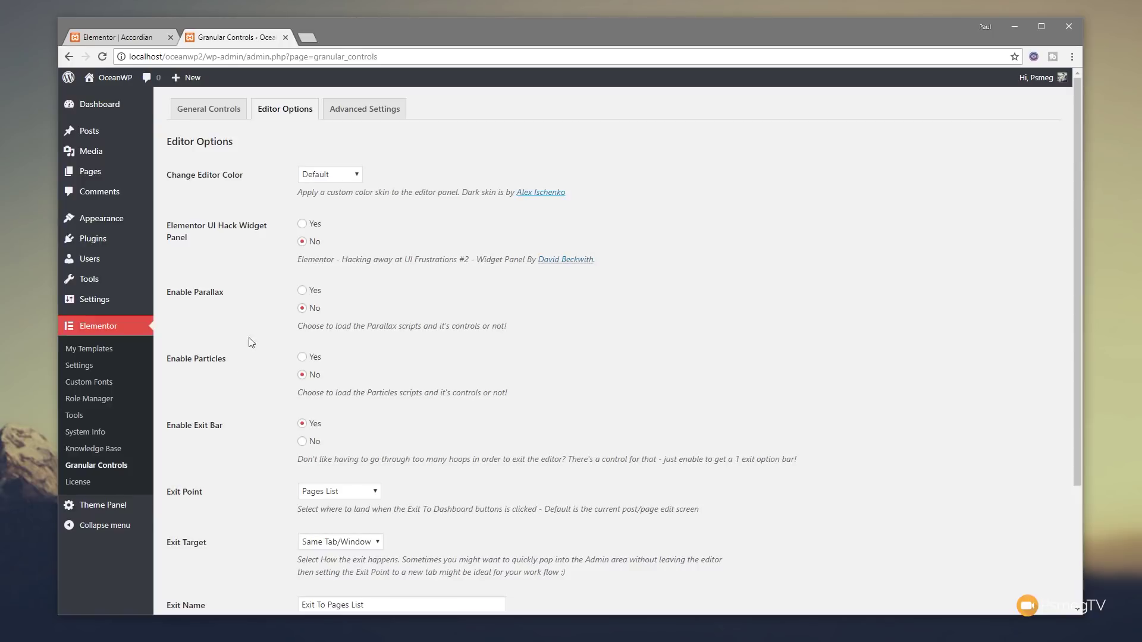
Step: Set Enable Parallax to Yes in the Granular Controls editor options and save the changes
{"action": "left_click", "coordinate": [302, 291]}
{"action": "scroll", "coordinate": [508, 290], "scroll_direction": "down", "scroll_amount": 3}
{"action": "left_click", "coordinate": [201, 555]}
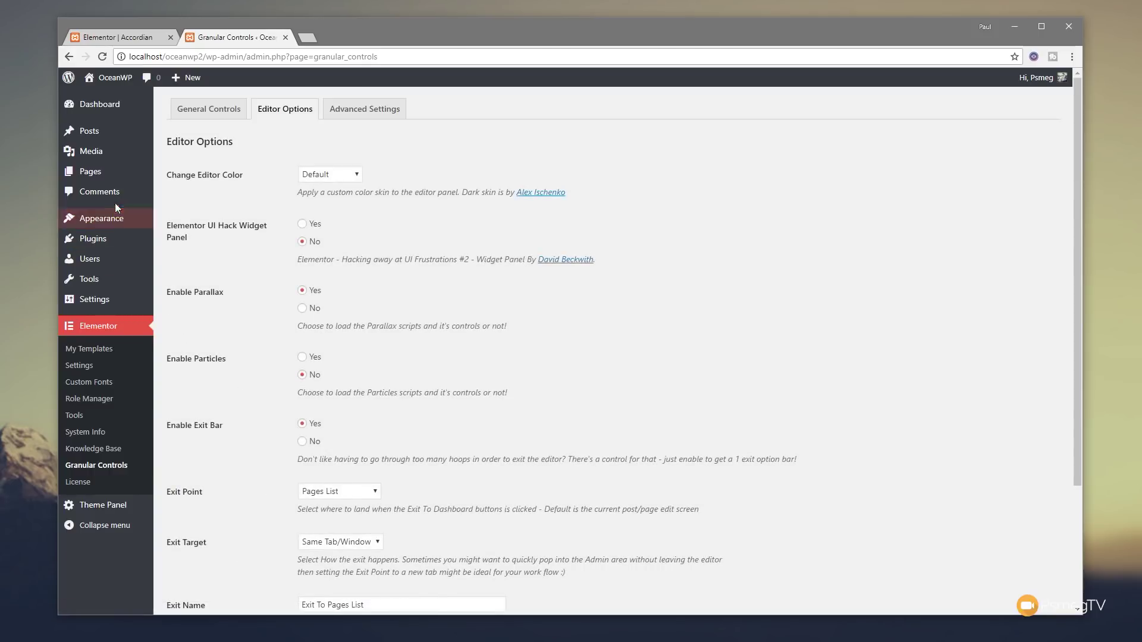
Step: Open the Parallax page from the list of all pages in the Elementor editor
{"action": "mouse_move", "coordinate": [113, 173]}
{"action": "left_click", "coordinate": [176, 174]}
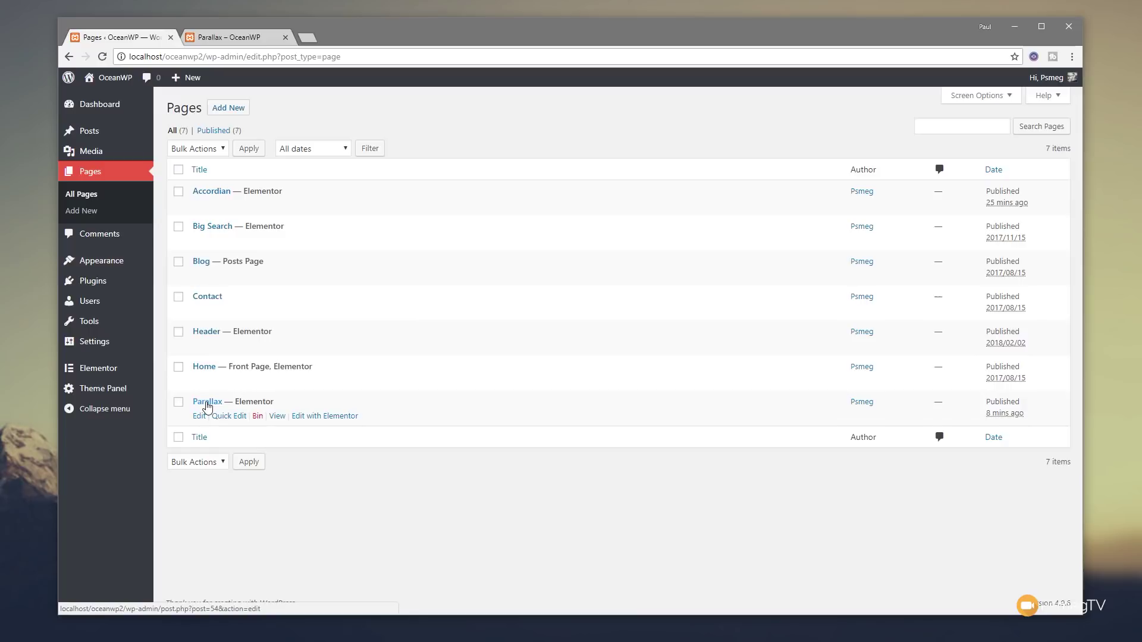
{"action": "left_click", "coordinate": [333, 420]}
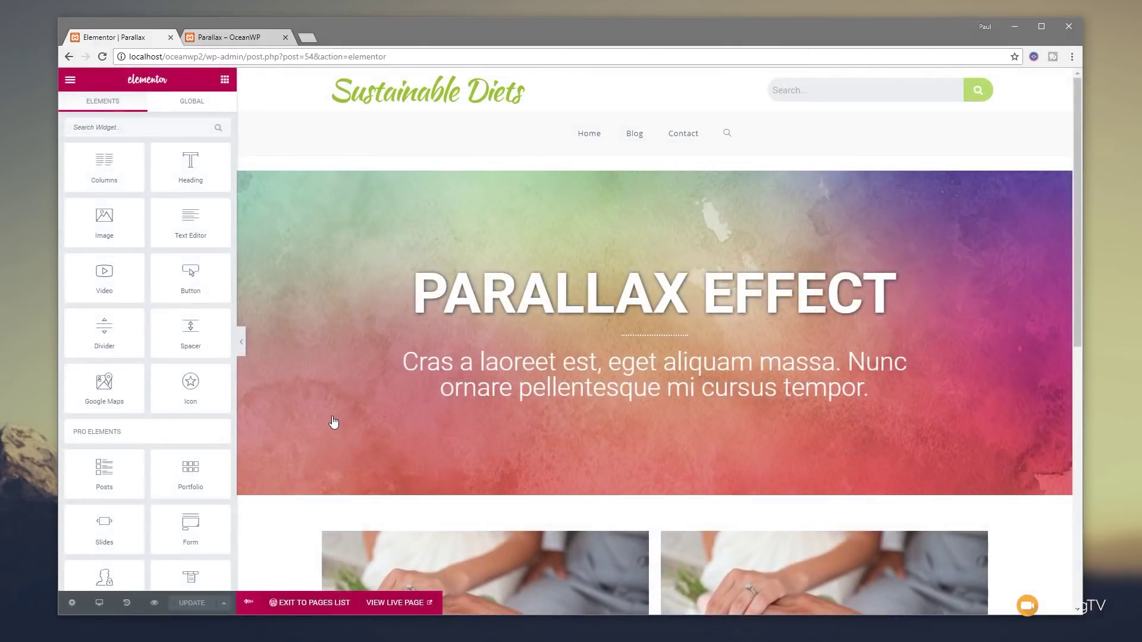
{"action": "mouse_move", "coordinate": [334, 422]}
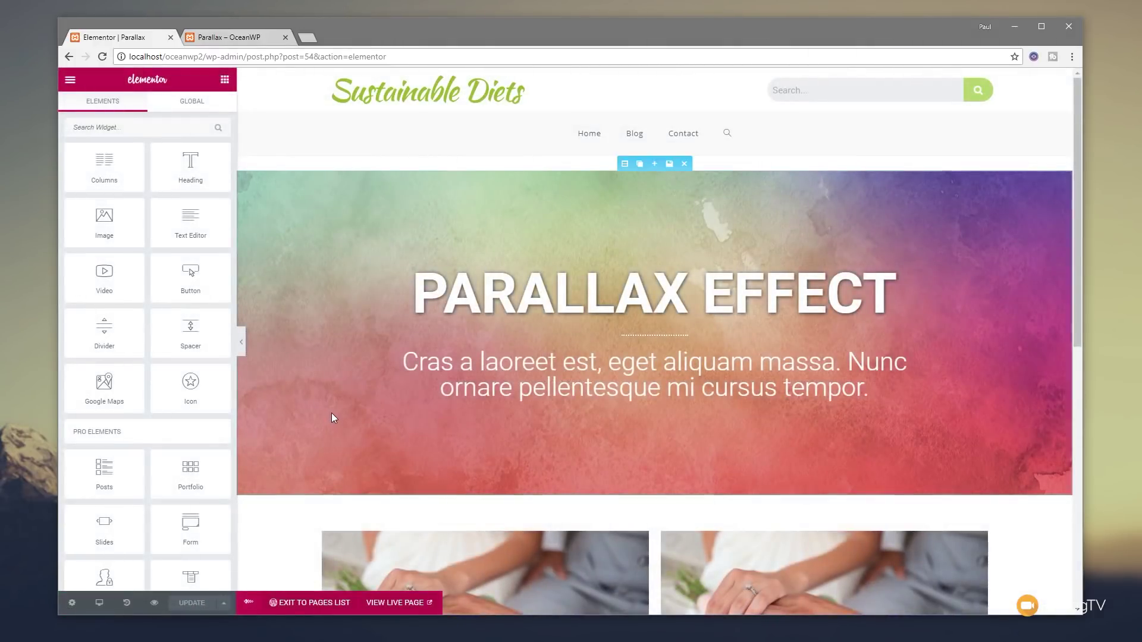
Step: Enable Parallax in the background style settings of the "Parallax Effect" hero section
{"action": "left_click", "coordinate": [627, 166]}
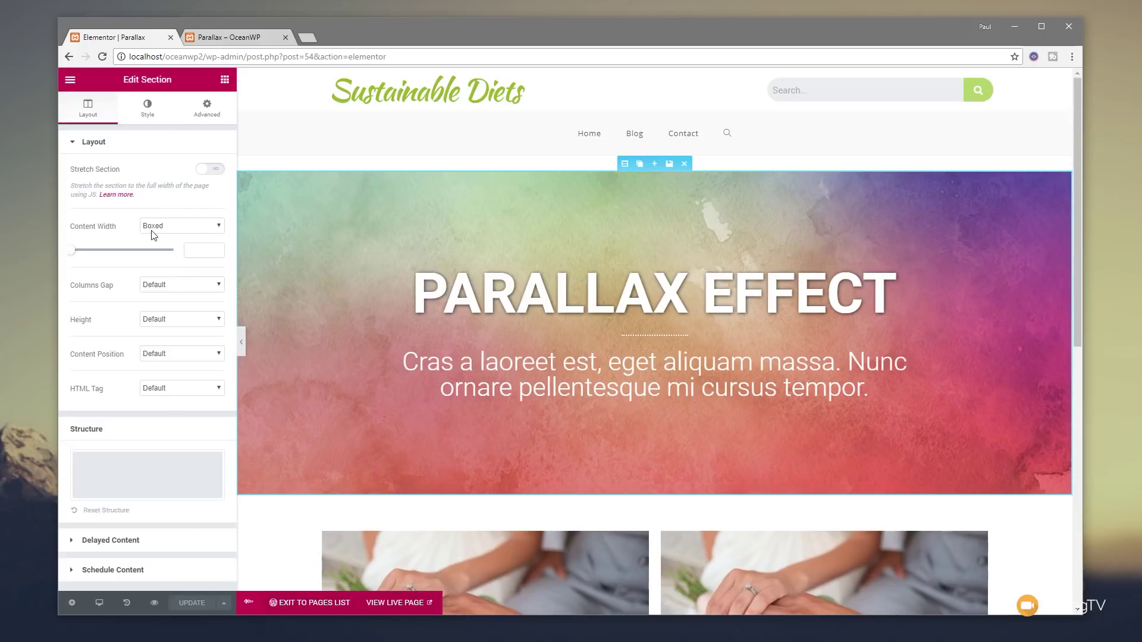
{"action": "left_click", "coordinate": [147, 110]}
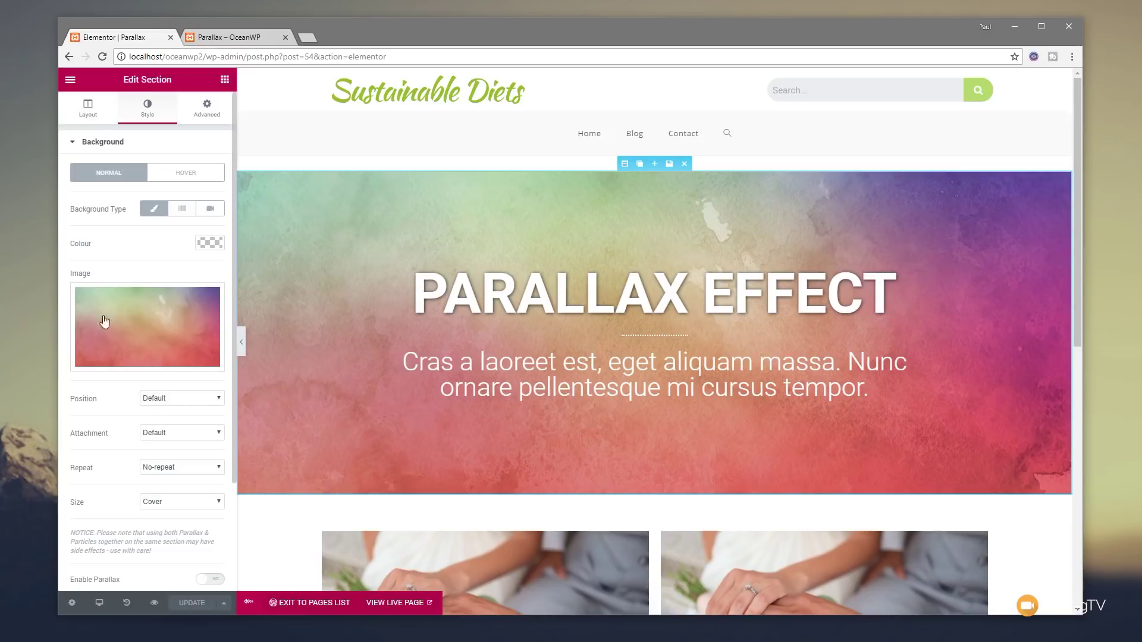
{"action": "scroll", "coordinate": [134, 479], "scroll_direction": "down", "scroll_amount": 2}
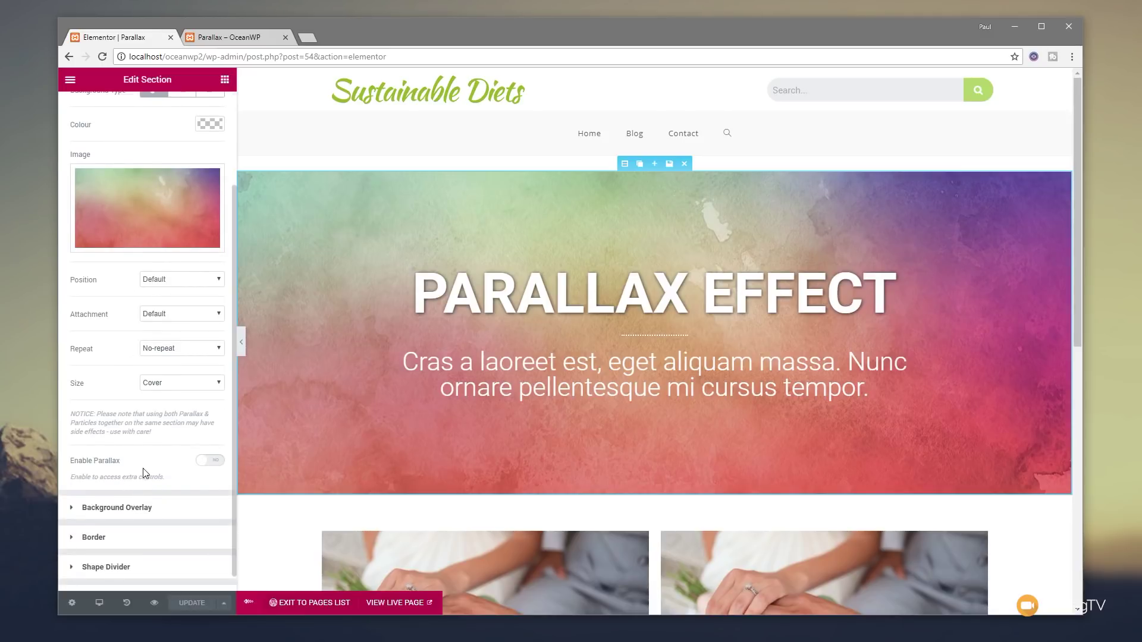
{"action": "left_click", "coordinate": [214, 461]}
{"action": "scroll", "coordinate": [151, 450], "scroll_direction": "down", "scroll_amount": 3}
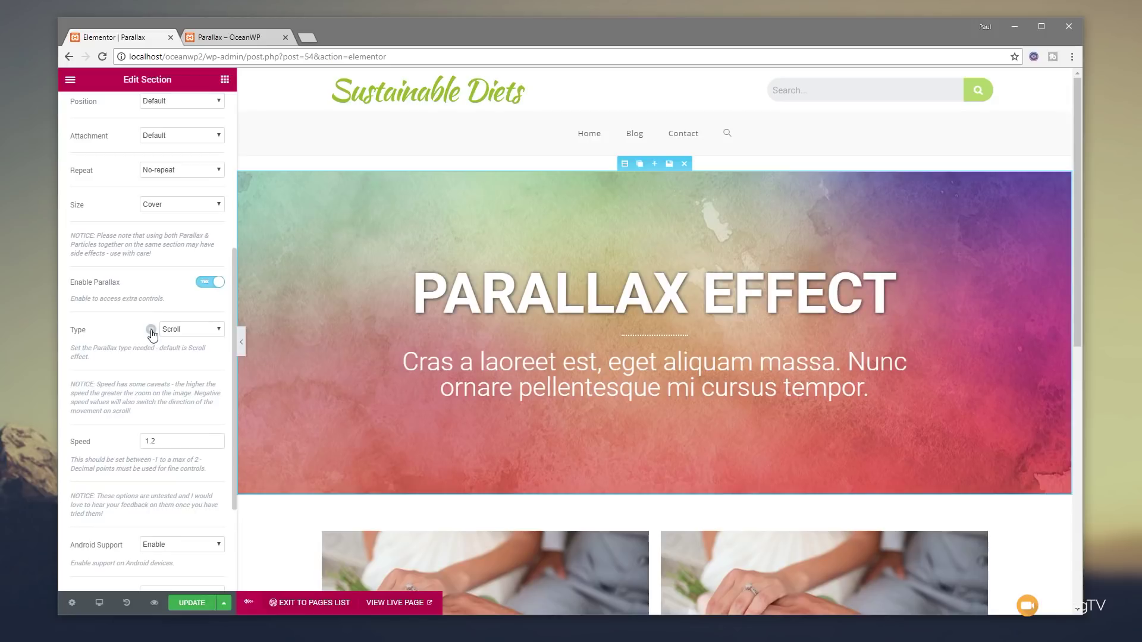
Step: Set the hero section's parallax type to Scroll + Opacity and review the note on the allowed speed range
{"action": "left_click", "coordinate": [202, 330]}
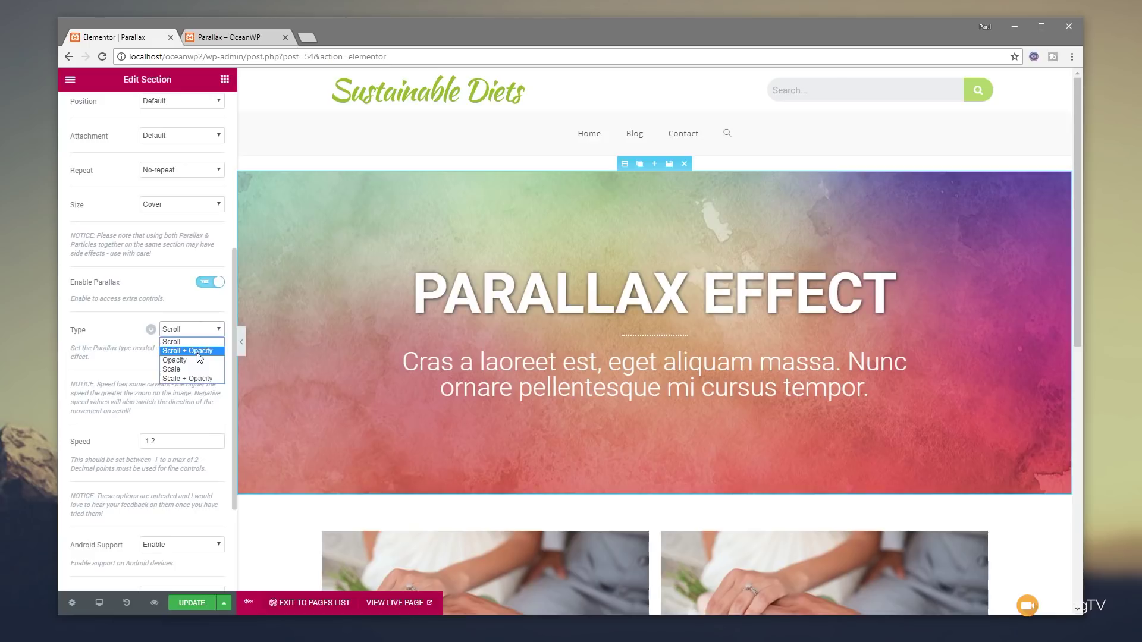
{"action": "left_click", "coordinate": [198, 352]}
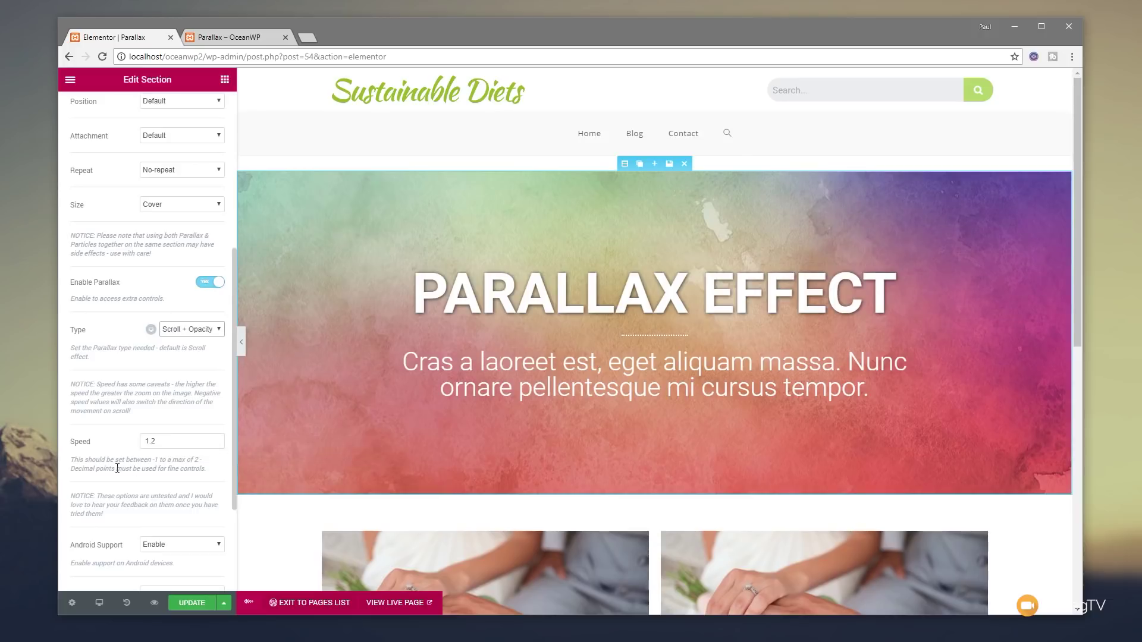
{"action": "left_click_drag", "start_coordinate": [207, 469], "coordinate": [75, 463]}
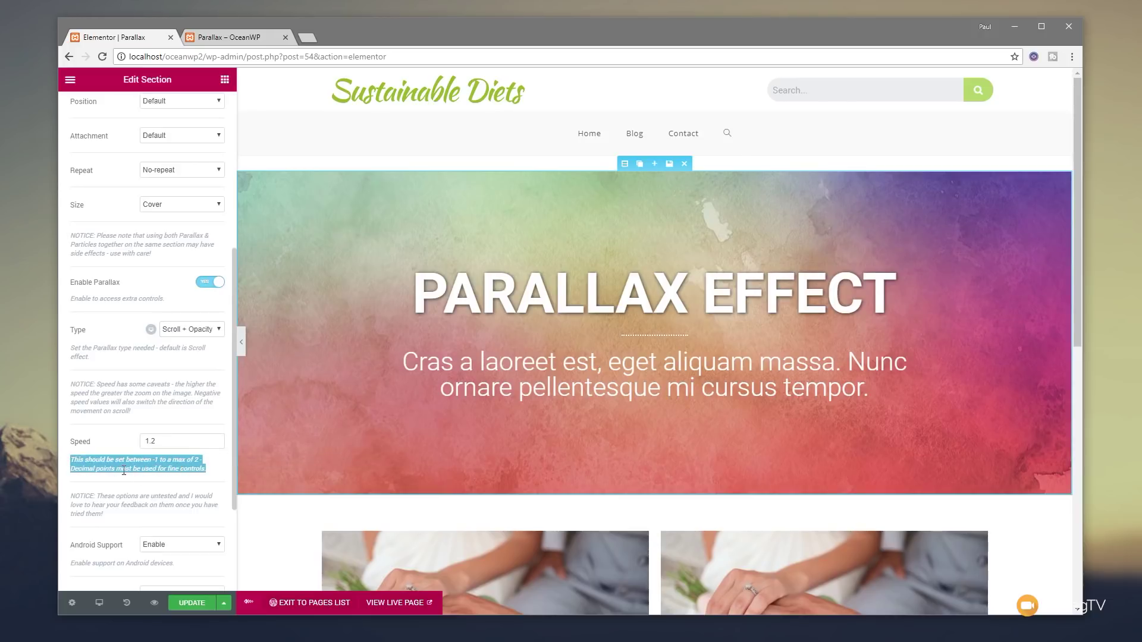
{"action": "left_click", "coordinate": [209, 476]}
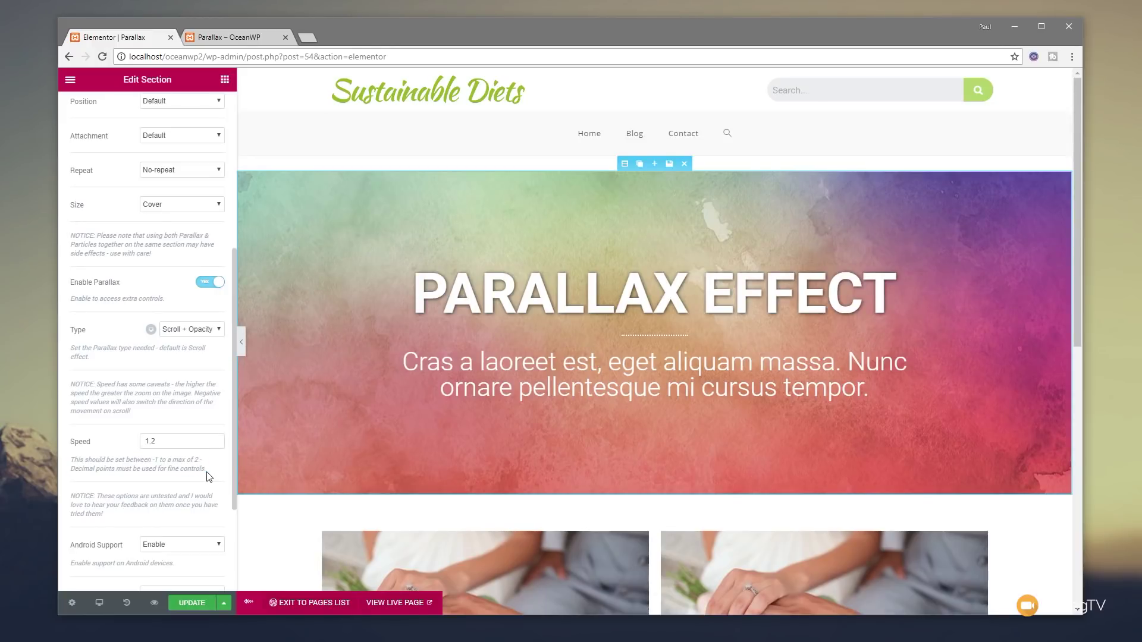
Step: Review the Android and iOS support options for the parallax effect and update the page
{"action": "scroll", "coordinate": [176, 479], "scroll_direction": "down", "scroll_amount": 2}
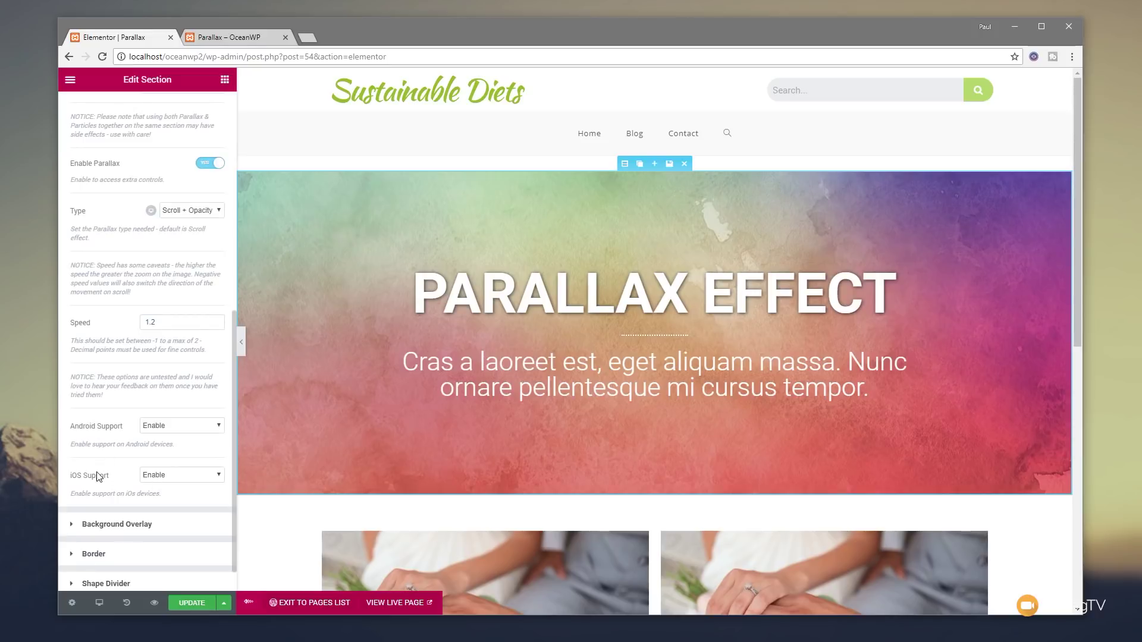
{"action": "left_click", "coordinate": [183, 426]}
{"action": "left_click", "coordinate": [125, 427]}
{"action": "left_click", "coordinate": [191, 605]}
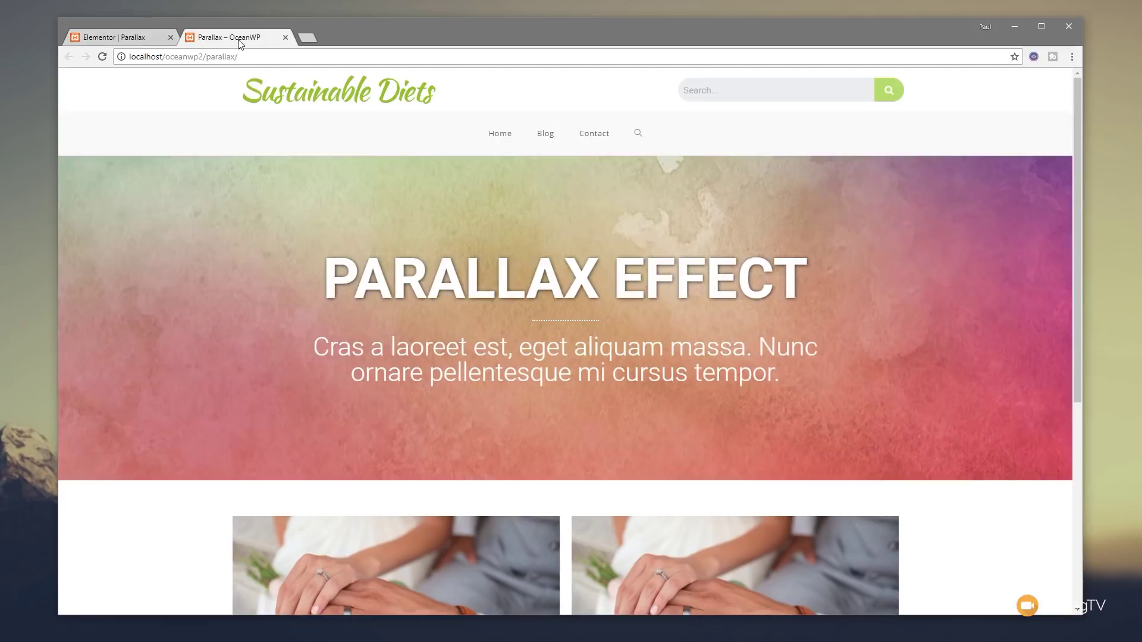
Step: Check the parallax effect on the reloaded live page and review the available parallax types in the editor
{"action": "left_click", "coordinate": [229, 37]}
{"action": "left_click", "coordinate": [103, 56]}
{"action": "mouse_move", "coordinate": [1079, 201]}
{"action": "left_mouse_down"}
{"action": "mouse_move", "coordinate": [1102, 417]}
{"action": "mouse_move", "coordinate": [1091, 191]}
{"action": "left_mouse_up"}
{"action": "left_click", "coordinate": [129, 35]}
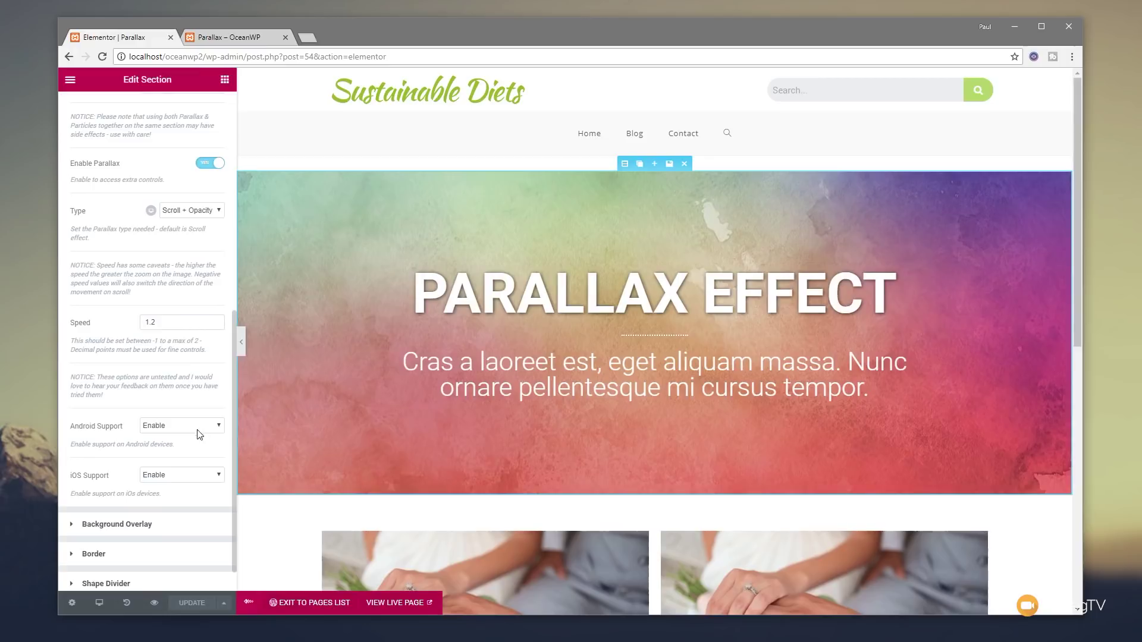
{"action": "left_click", "coordinate": [204, 213]}
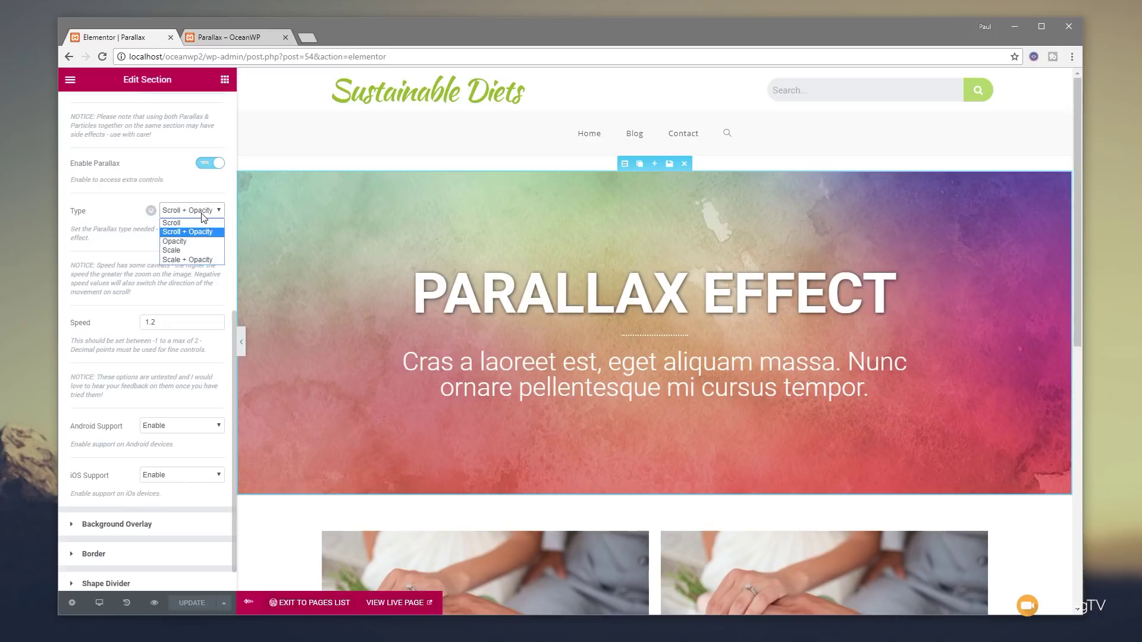
{"action": "scroll", "coordinate": [179, 149], "scroll_direction": "up", "scroll_amount": 3}
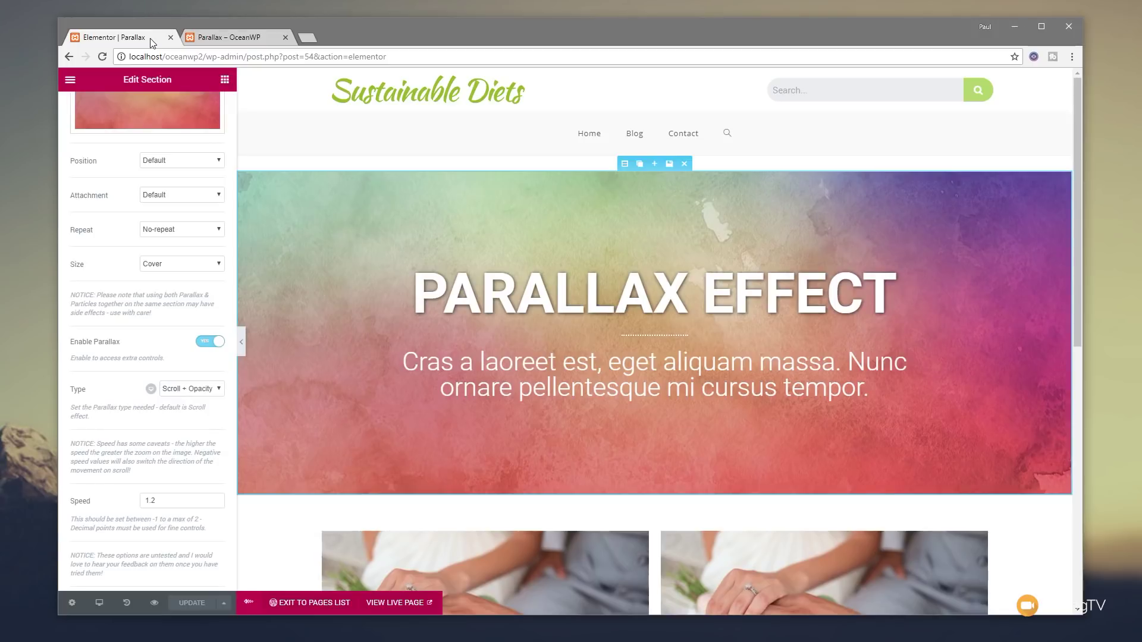
Step: Switch on Delay Content for the two-column image section and review the Delay Time instructions
{"action": "scroll", "coordinate": [620, 287], "scroll_direction": "down", "scroll_amount": 2}
{"action": "scroll", "coordinate": [620, 289], "scroll_direction": "down", "scroll_amount": 3}
{"action": "left_click", "coordinate": [624, 217]}
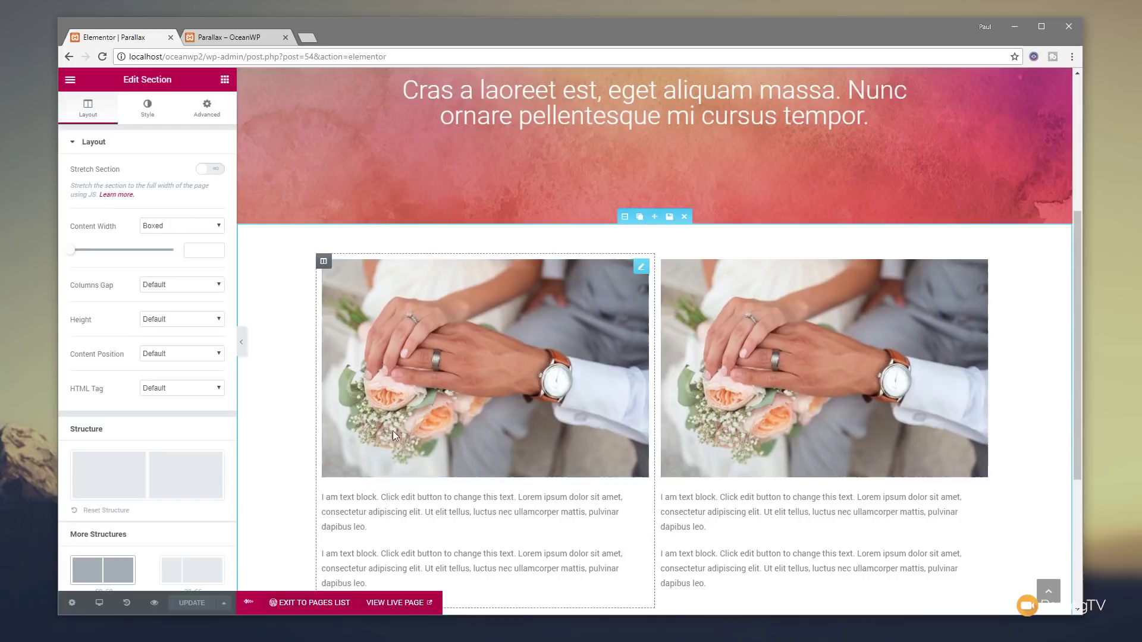
{"action": "scroll", "coordinate": [167, 321], "scroll_direction": "down", "scroll_amount": 2}
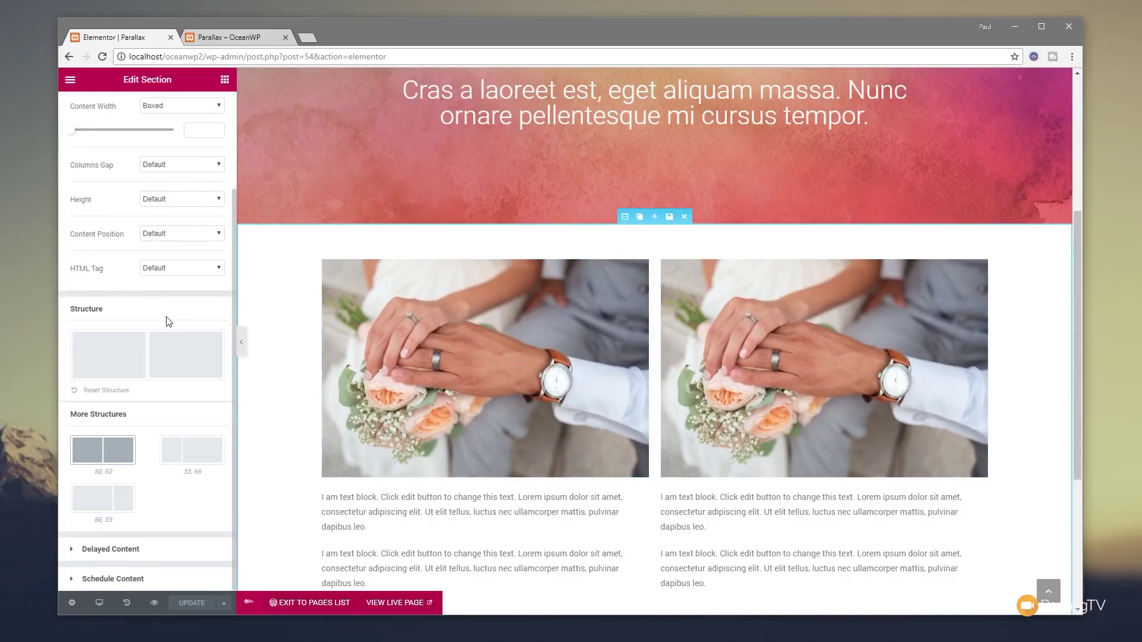
{"action": "left_click", "coordinate": [125, 550]}
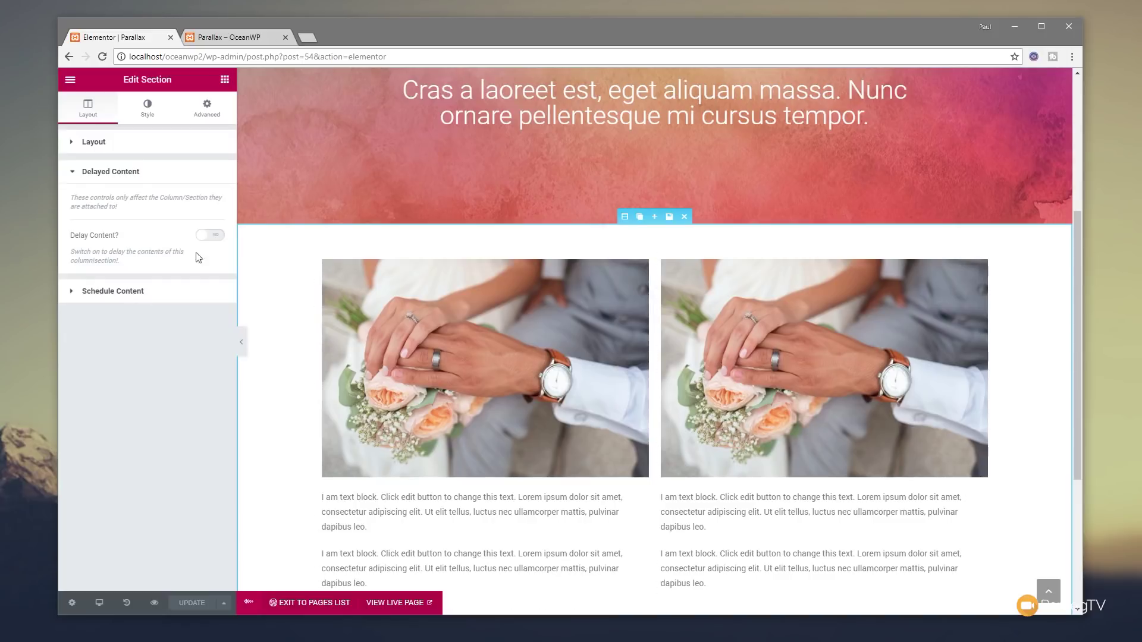
{"action": "left_click", "coordinate": [217, 235]}
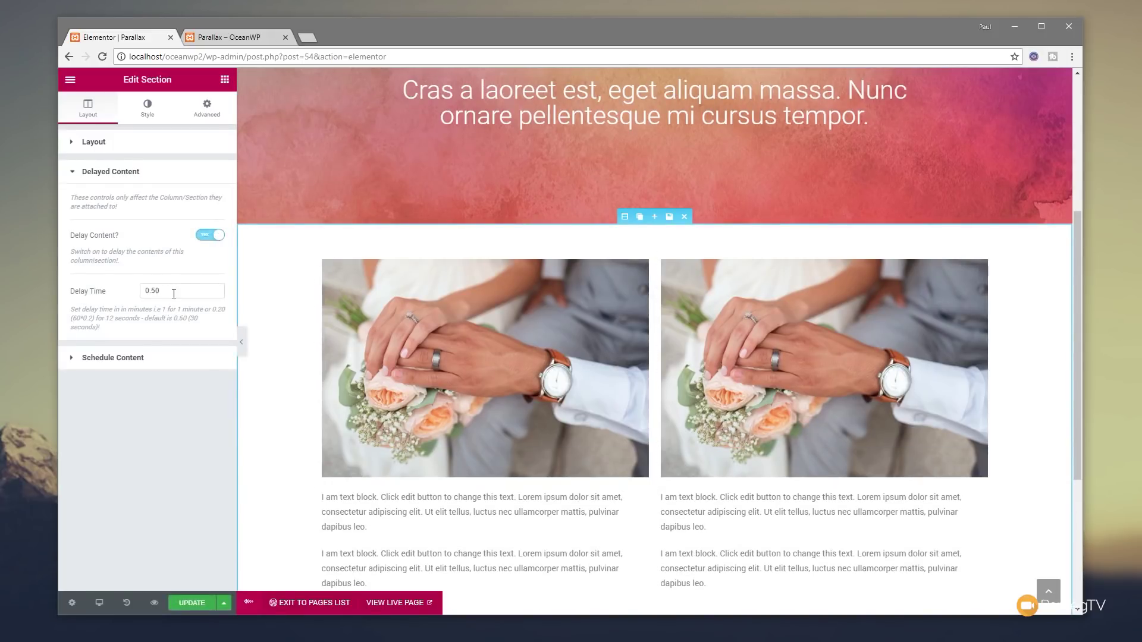
{"action": "left_click_drag", "start_coordinate": [113, 330], "coordinate": [72, 309]}
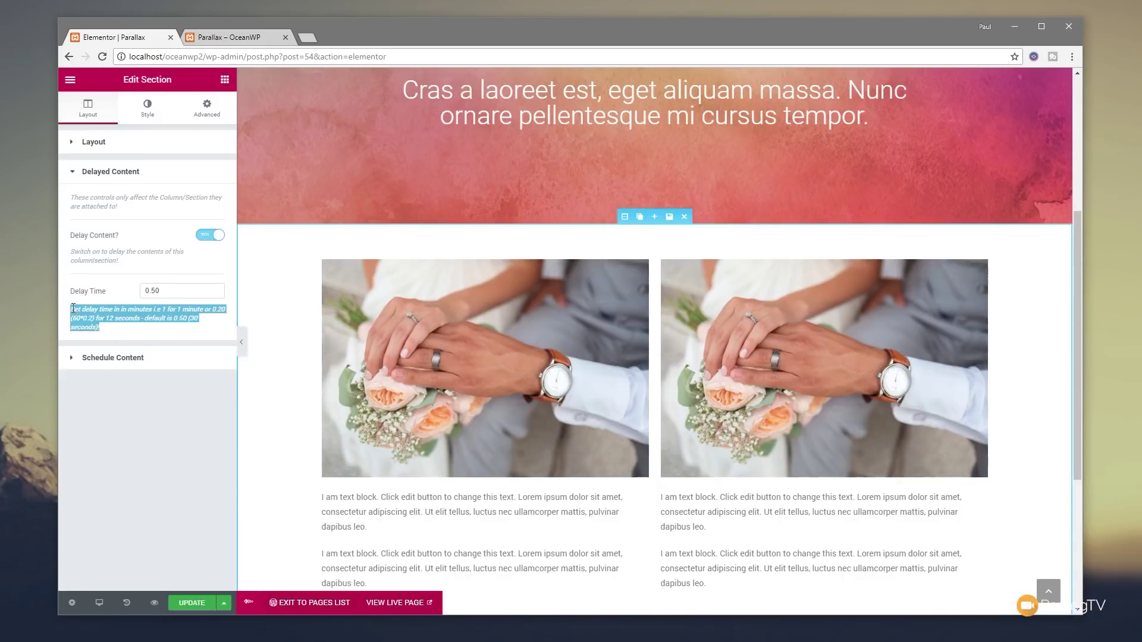
{"action": "left_click", "coordinate": [104, 337]}
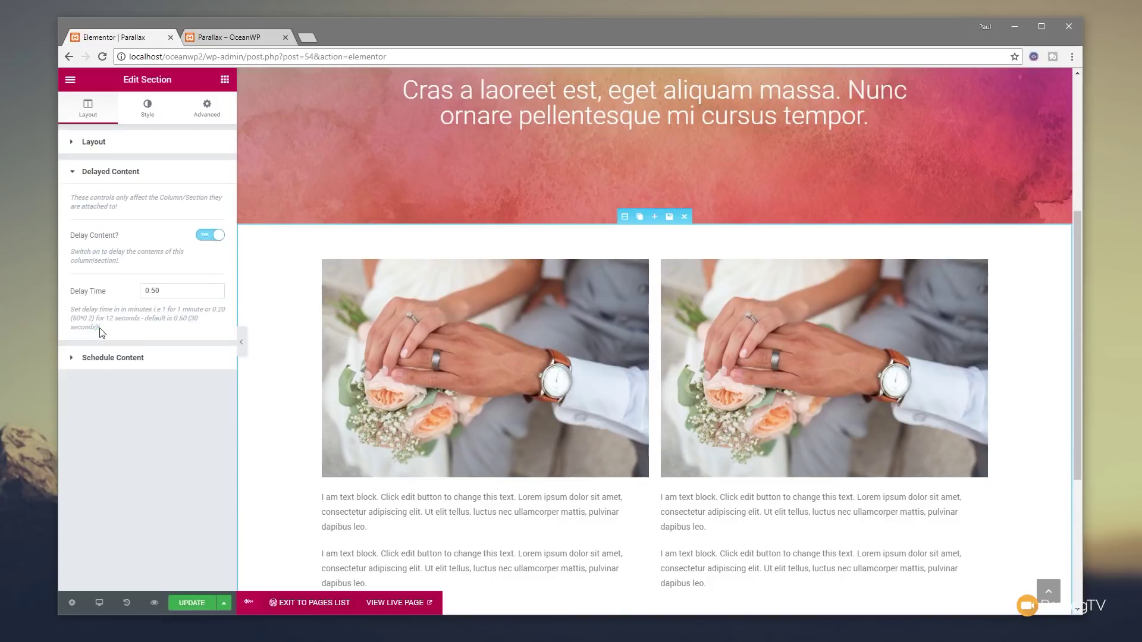
Step: Switch on Schedule Content for the two-column image section and review its start and end date settings
{"action": "left_click", "coordinate": [126, 359]}
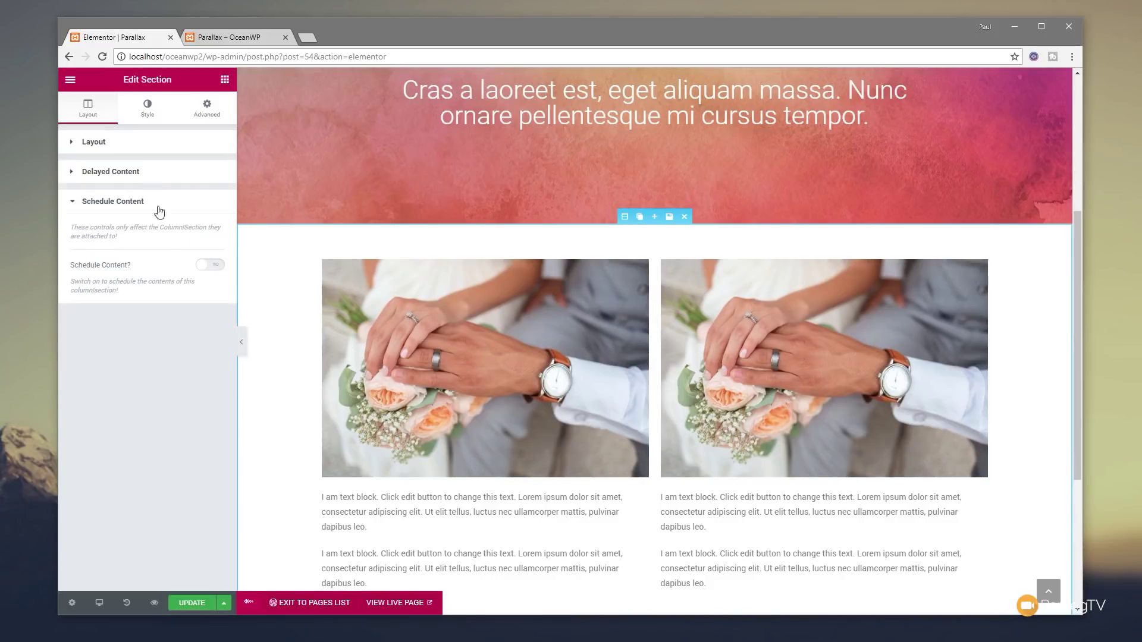
{"action": "left_click", "coordinate": [215, 265]}
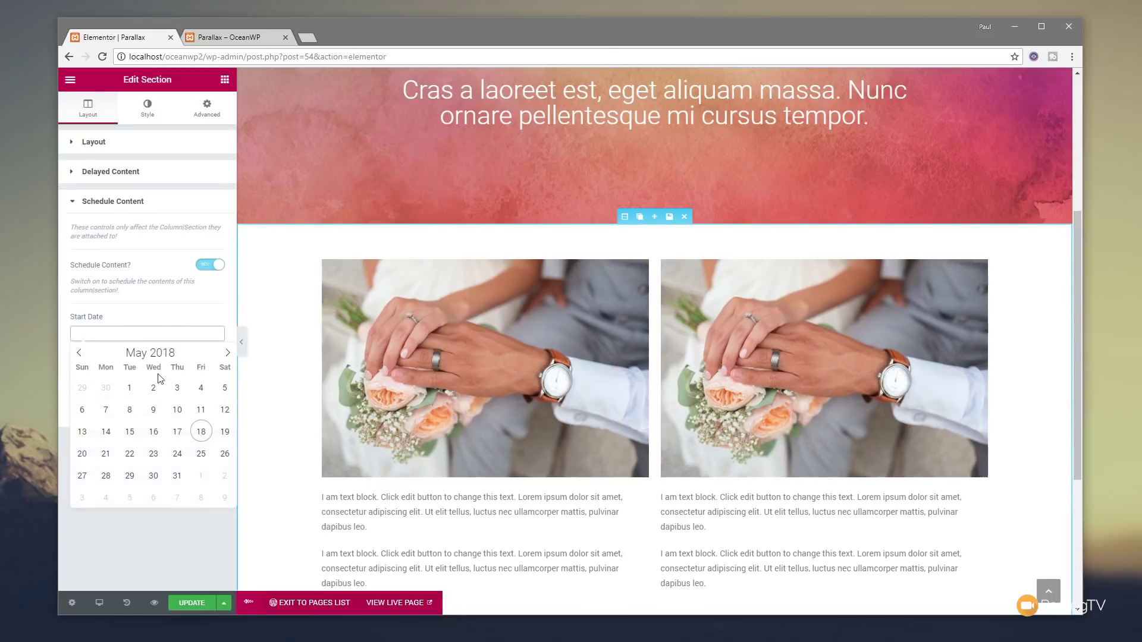
{"action": "left_click", "coordinate": [141, 533]}
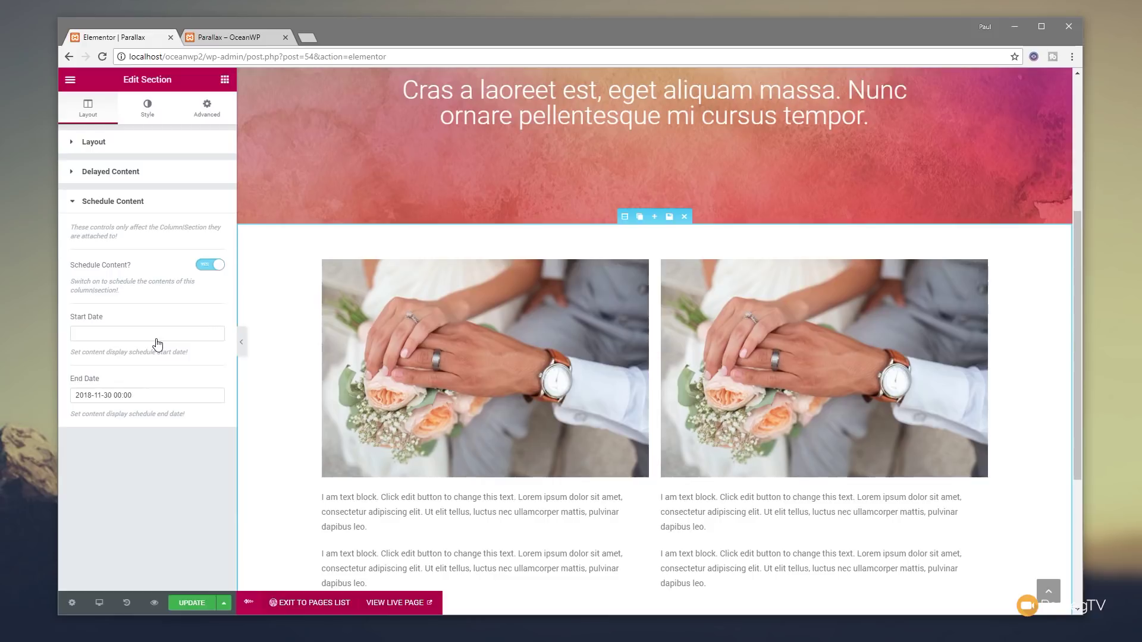
{"action": "left_click", "coordinate": [143, 201]}
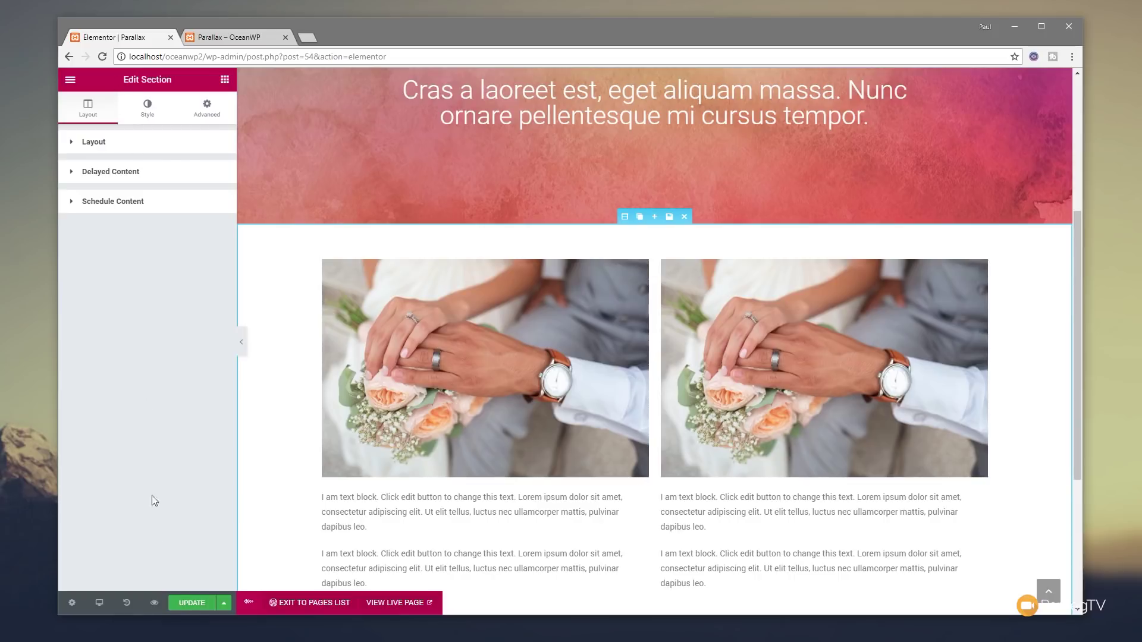
Step: Exit the page editor to the dashboard without saving and open the Granular Controls settings
{"action": "left_click", "coordinate": [71, 80]}
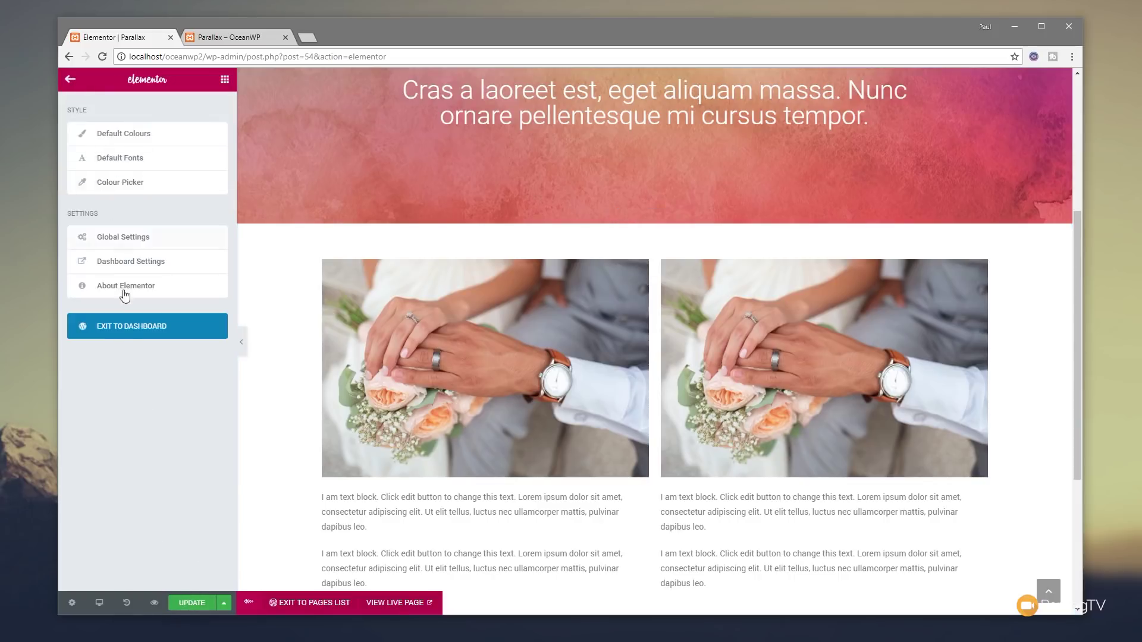
{"action": "left_click", "coordinate": [127, 327]}
{"action": "left_click", "coordinate": [631, 120]}
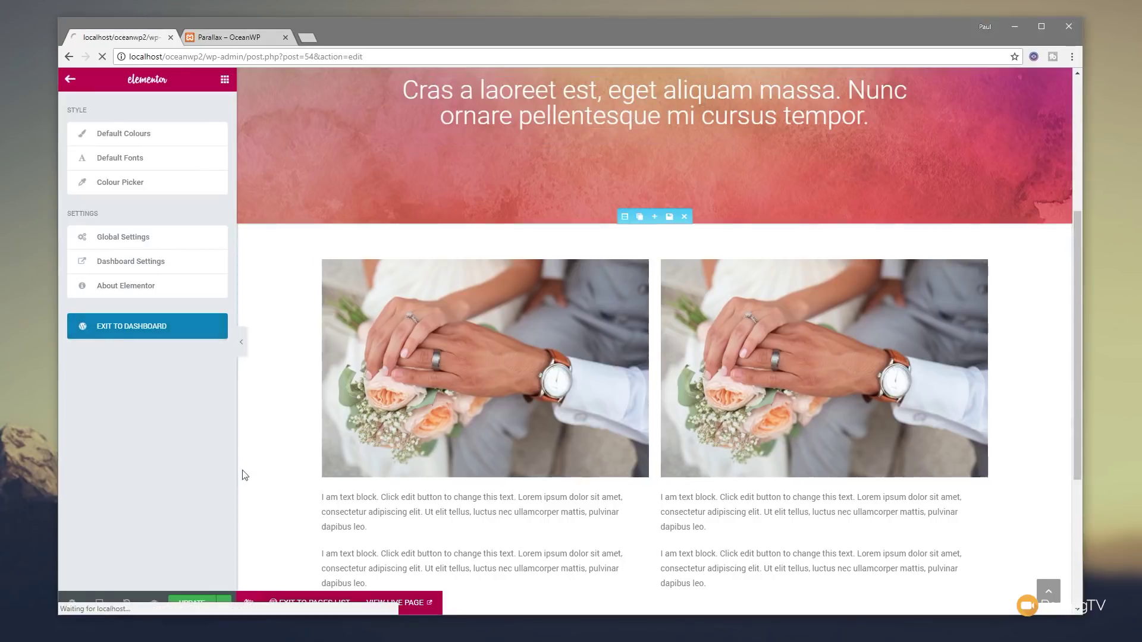
{"action": "mouse_move", "coordinate": [131, 369]}
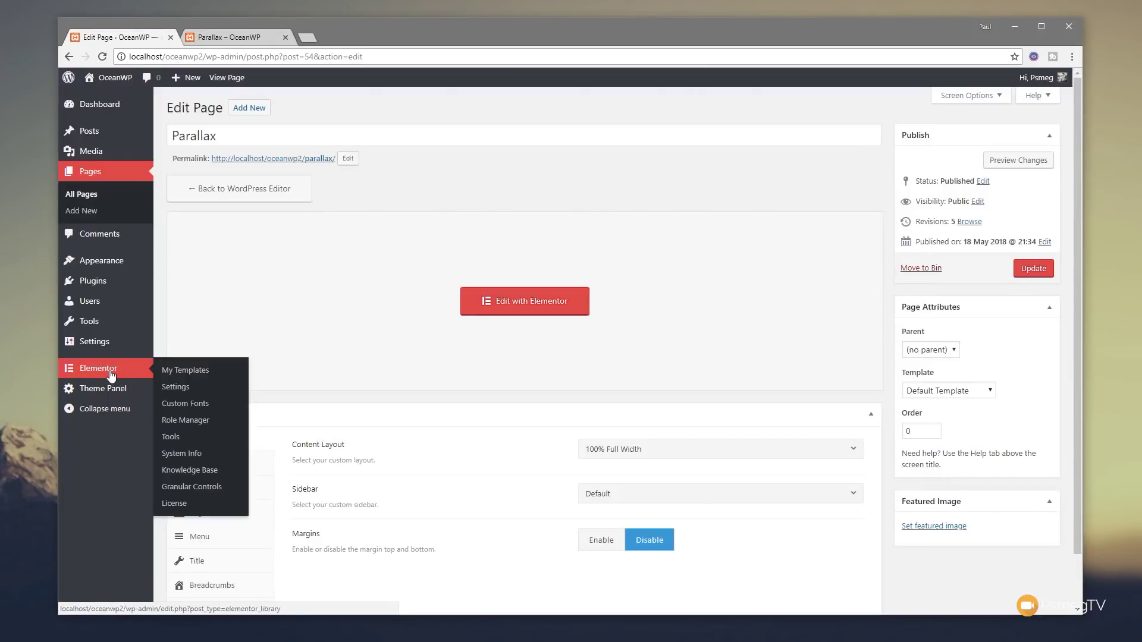
{"action": "left_click", "coordinate": [189, 488]}
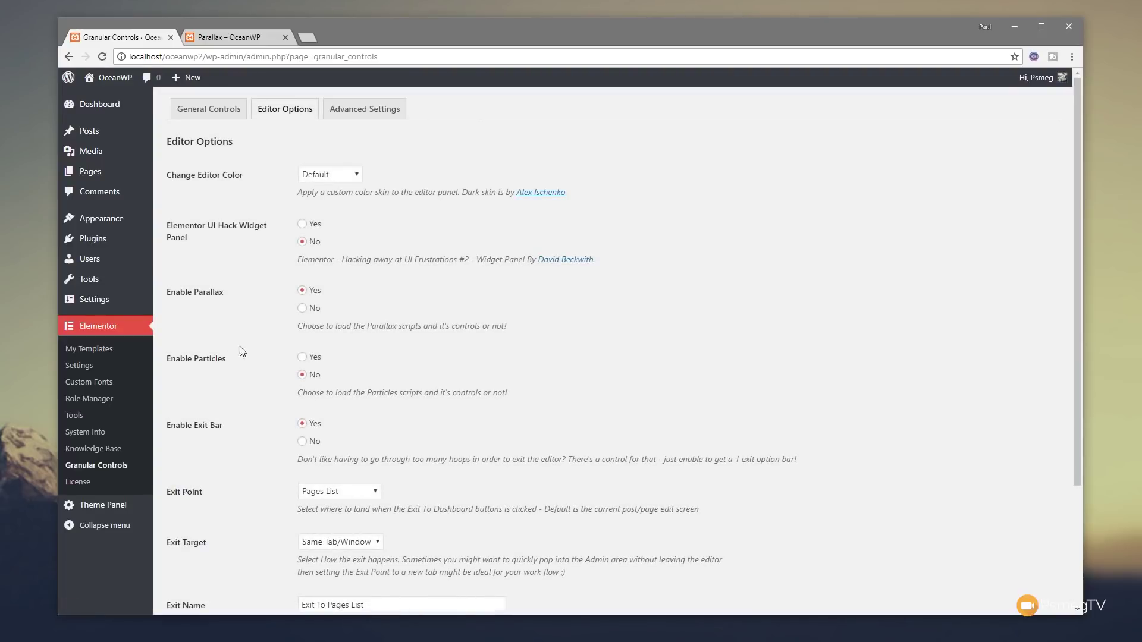
Step: Enable Particles in the Granular Controls editor options and save the changes
{"action": "left_click", "coordinate": [302, 356]}
{"action": "scroll", "coordinate": [265, 443], "scroll_direction": "down", "scroll_amount": 3}
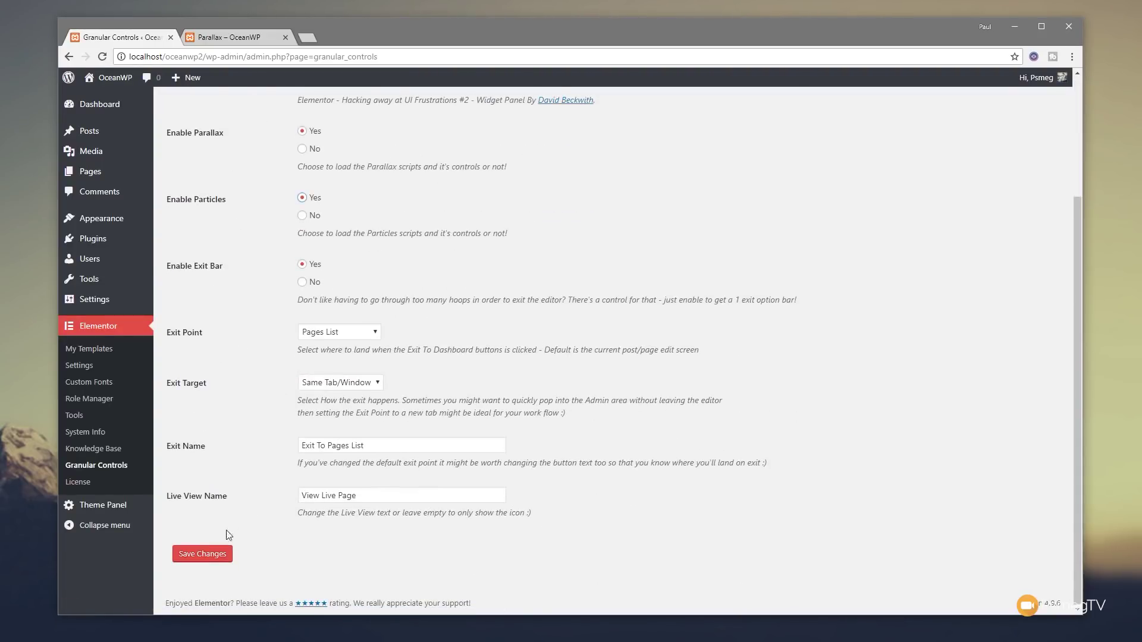
{"action": "left_click", "coordinate": [218, 552]}
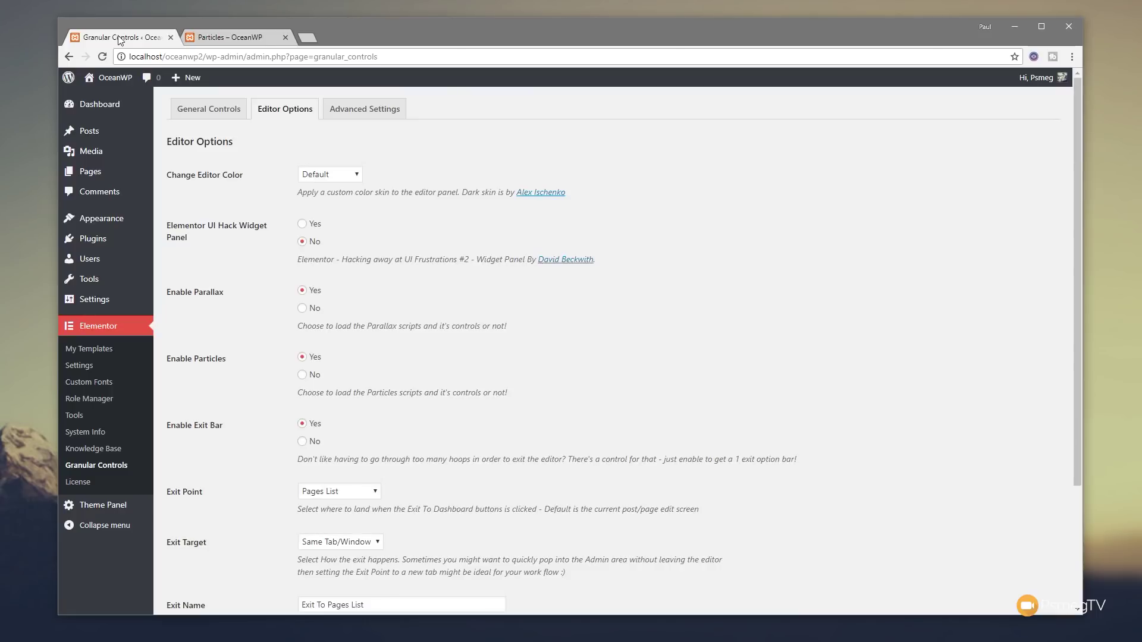
Step: Open the Particles page from the pages list for editing with Elementor
{"action": "mouse_move", "coordinate": [104, 179]}
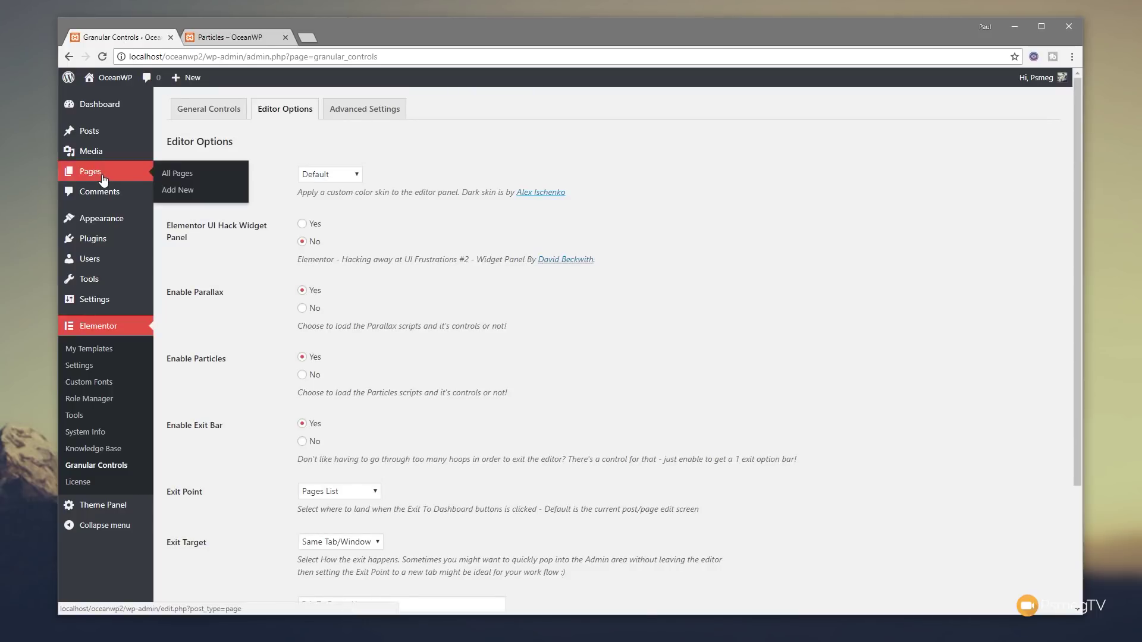
{"action": "left_click", "coordinate": [171, 173]}
{"action": "mouse_move", "coordinate": [334, 456]}
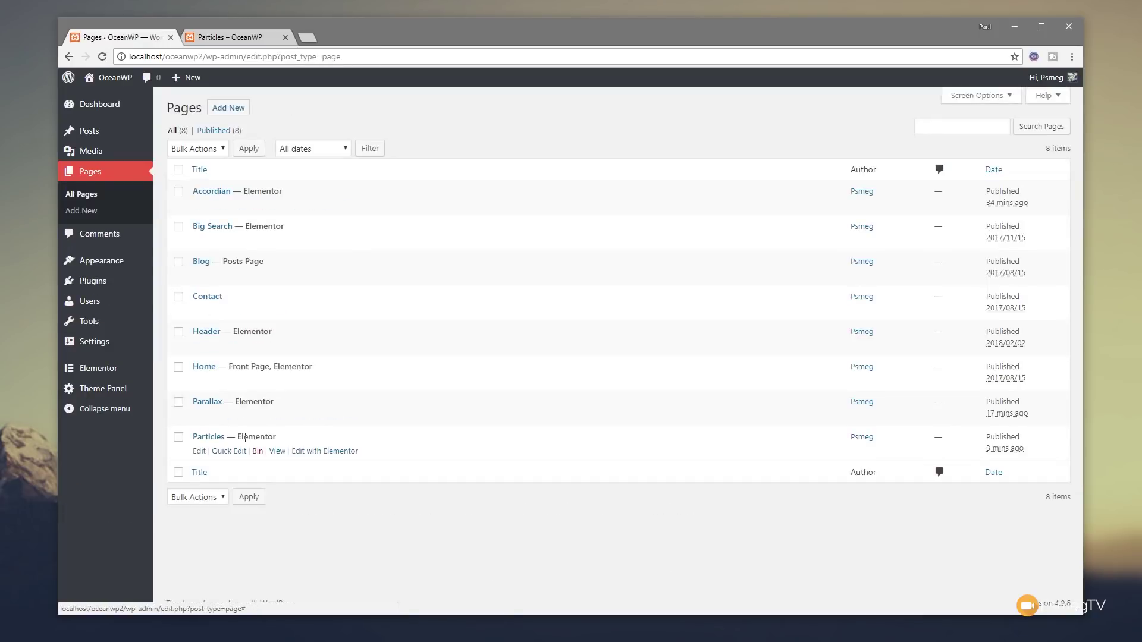
{"action": "left_click", "coordinate": [334, 452]}
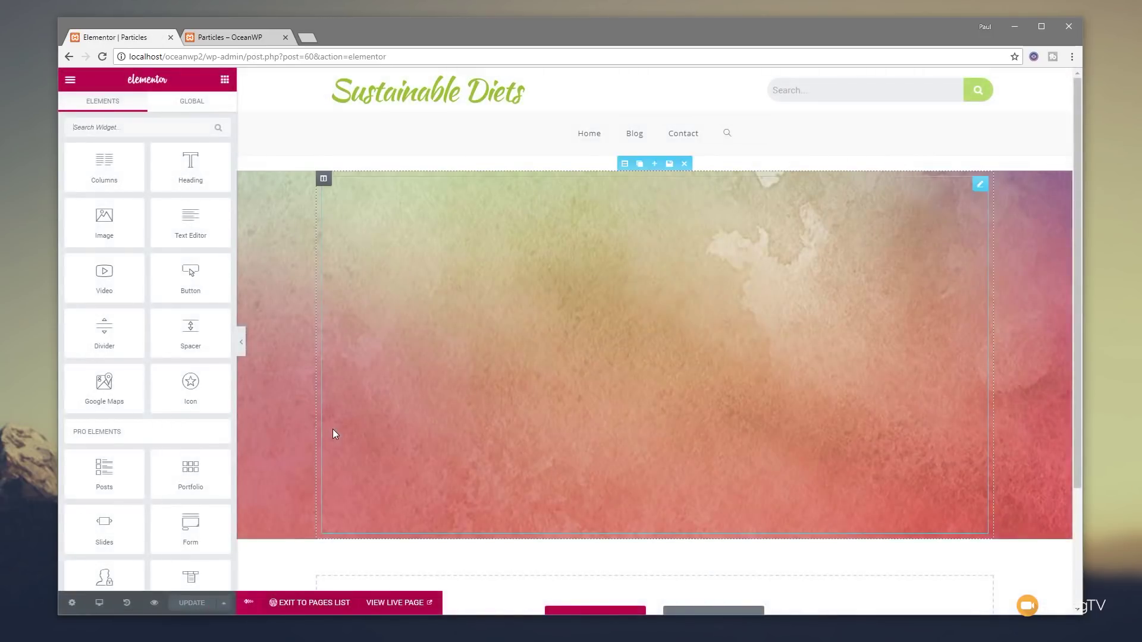
Step: Switch on Enable Particles in the watercolour background section's style settings and review its particle height
{"action": "left_click", "coordinate": [624, 164]}
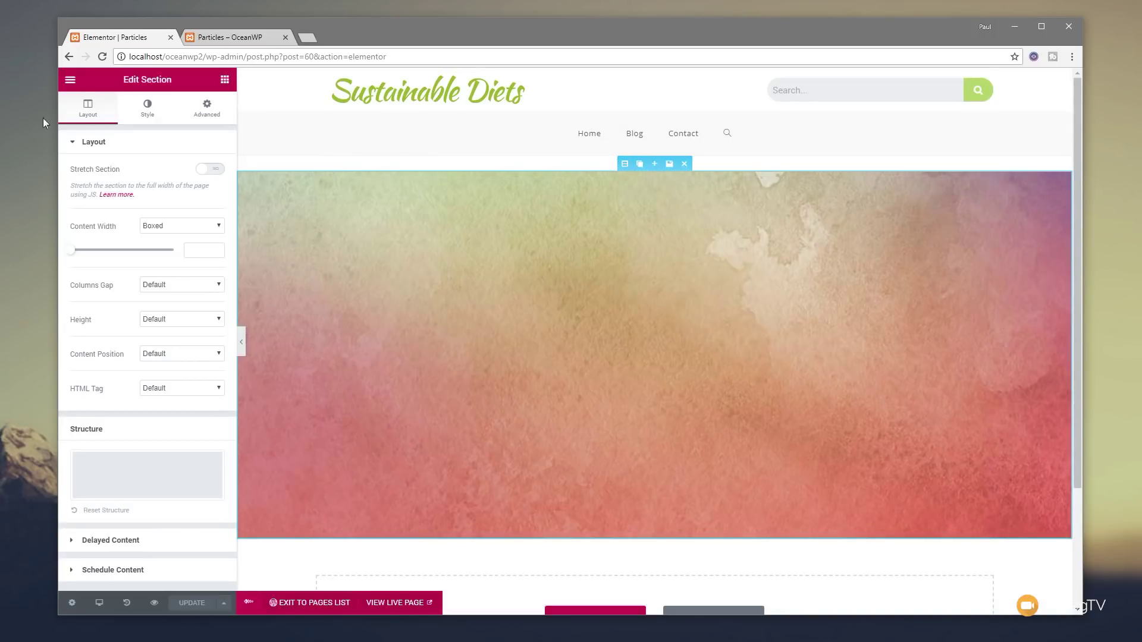
{"action": "left_click", "coordinate": [137, 115]}
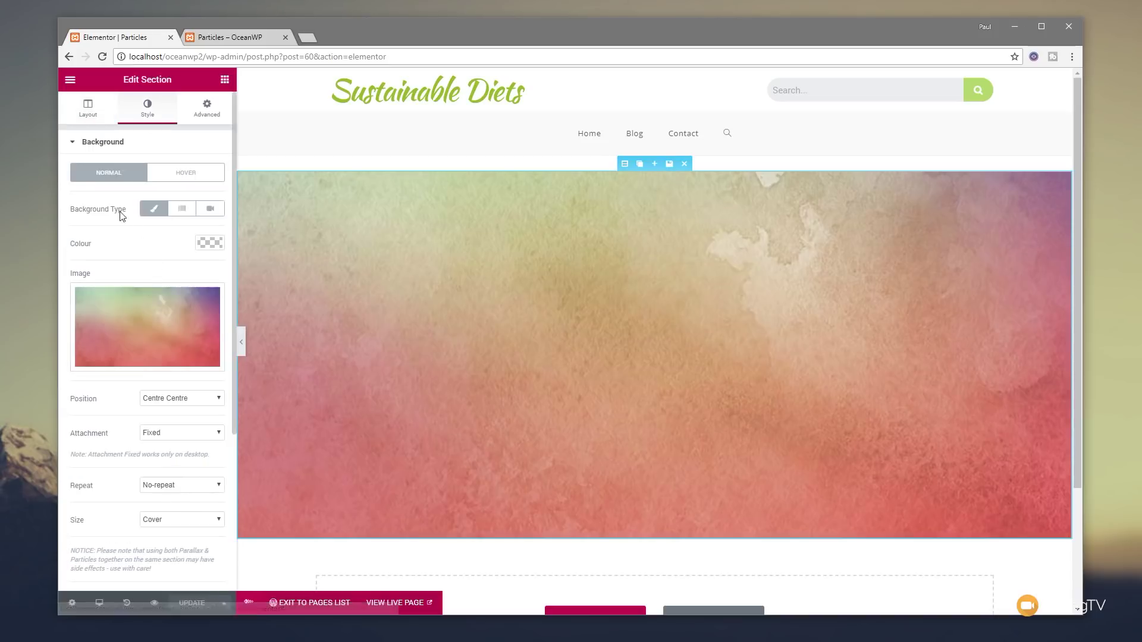
{"action": "mouse_move", "coordinate": [173, 334]}
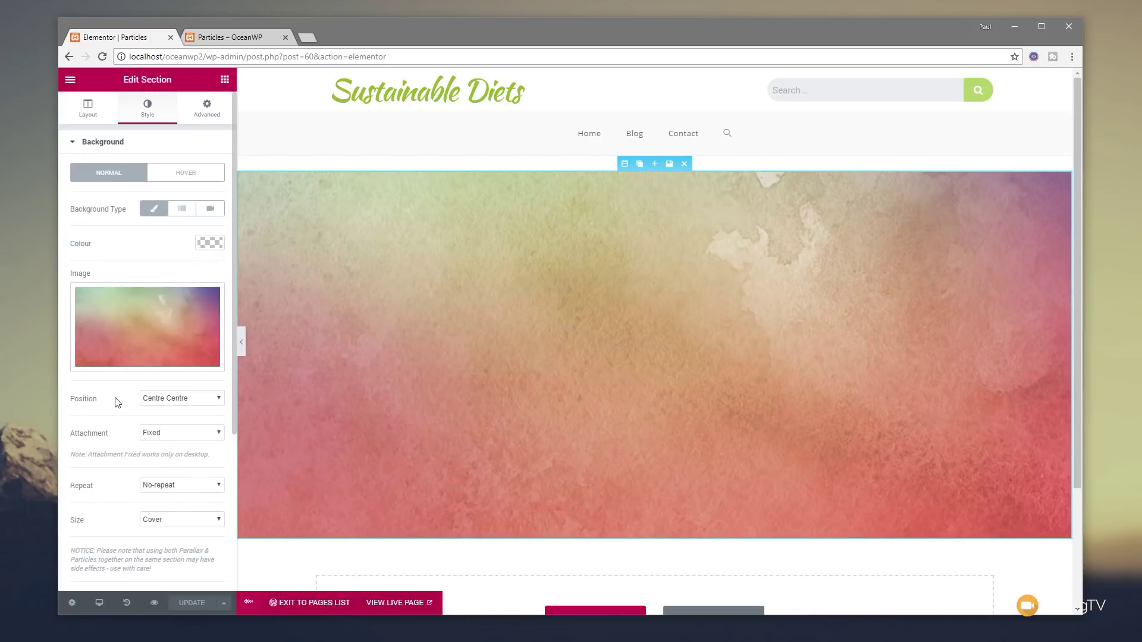
{"action": "scroll", "coordinate": [117, 400], "scroll_direction": "down", "scroll_amount": 3}
{"action": "scroll", "coordinate": [114, 395], "scroll_direction": "down", "scroll_amount": 1}
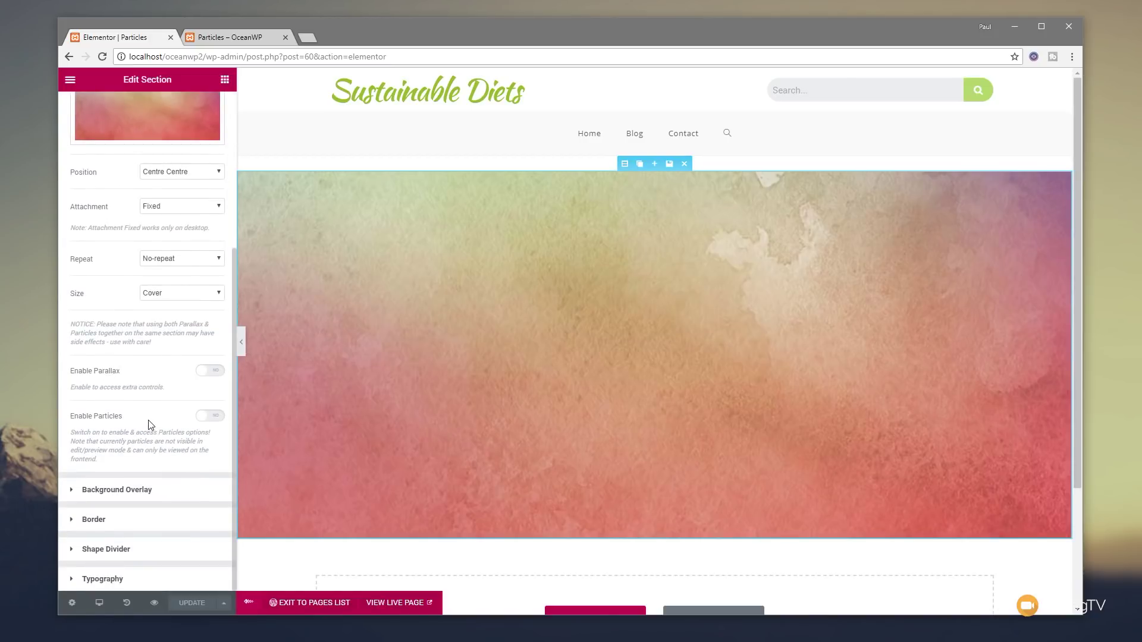
{"action": "left_click", "coordinate": [209, 416]}
{"action": "scroll", "coordinate": [138, 433], "scroll_direction": "down", "scroll_amount": 2}
{"action": "scroll", "coordinate": [138, 434], "scroll_direction": "down", "scroll_amount": 1}
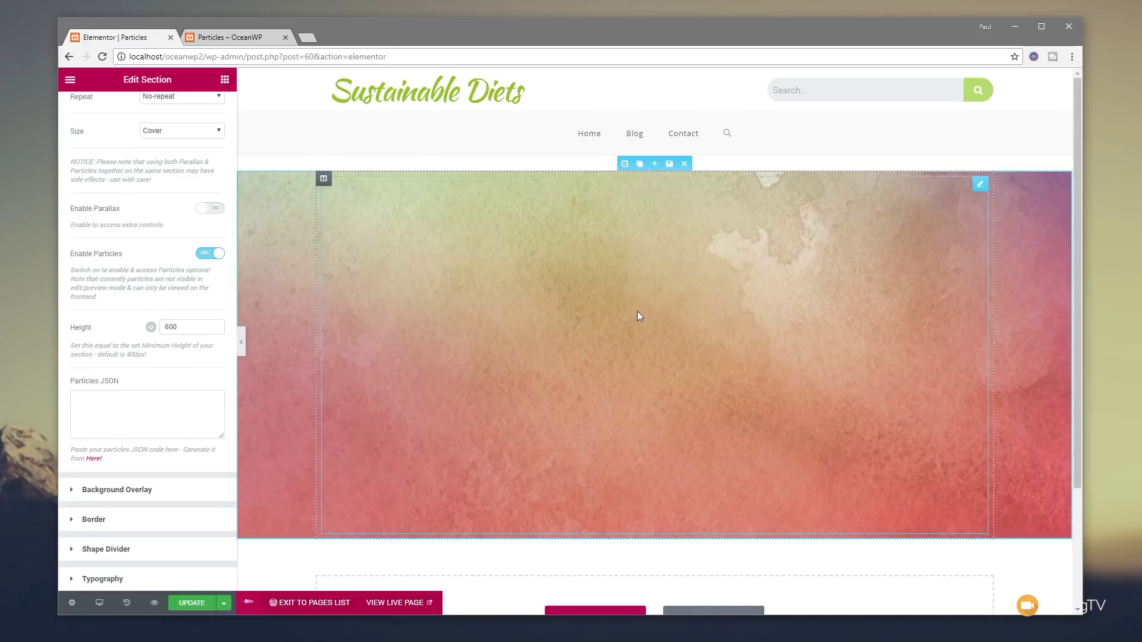
{"action": "left_click", "coordinate": [186, 331]}
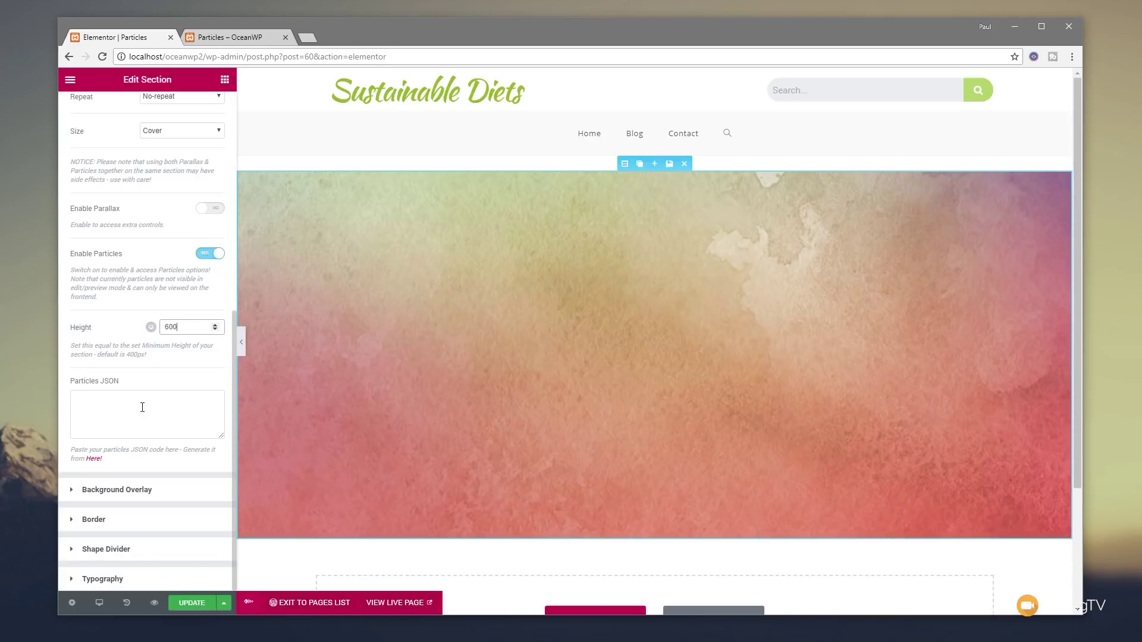
Step: Open the linked particles.js generator and get the JSON code from the downloaded particlesjs-config.json file in Notepad
{"action": "middle_click", "coordinate": [97, 466]}
{"action": "left_click", "coordinate": [210, 40]}
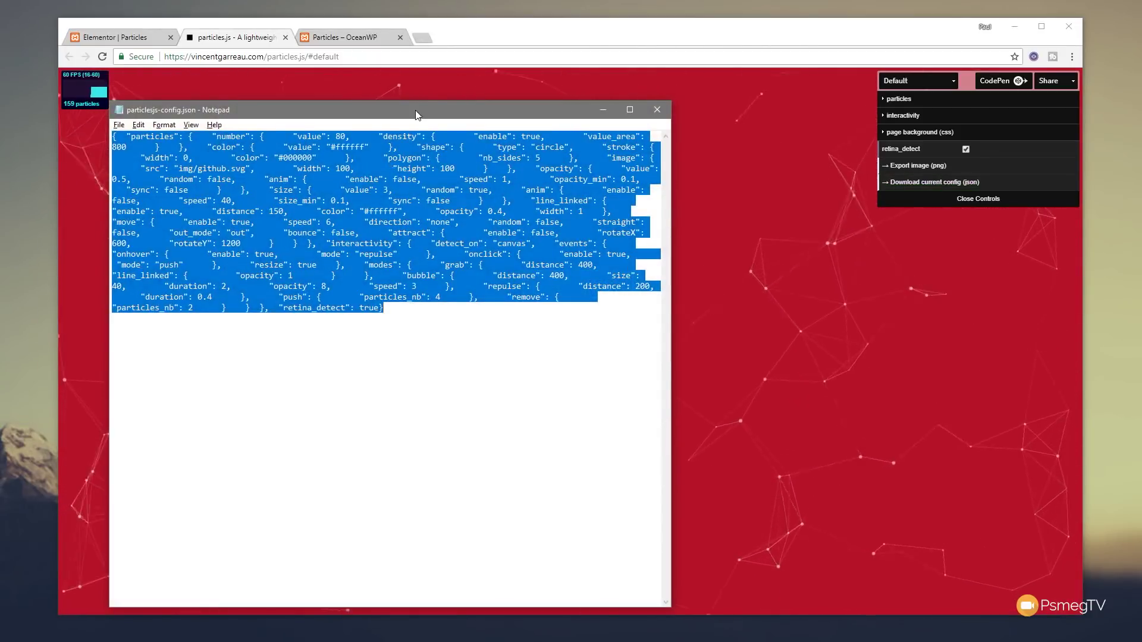
{"action": "left_click_drag", "start_coordinate": [415, 110], "coordinate": [467, 94]}
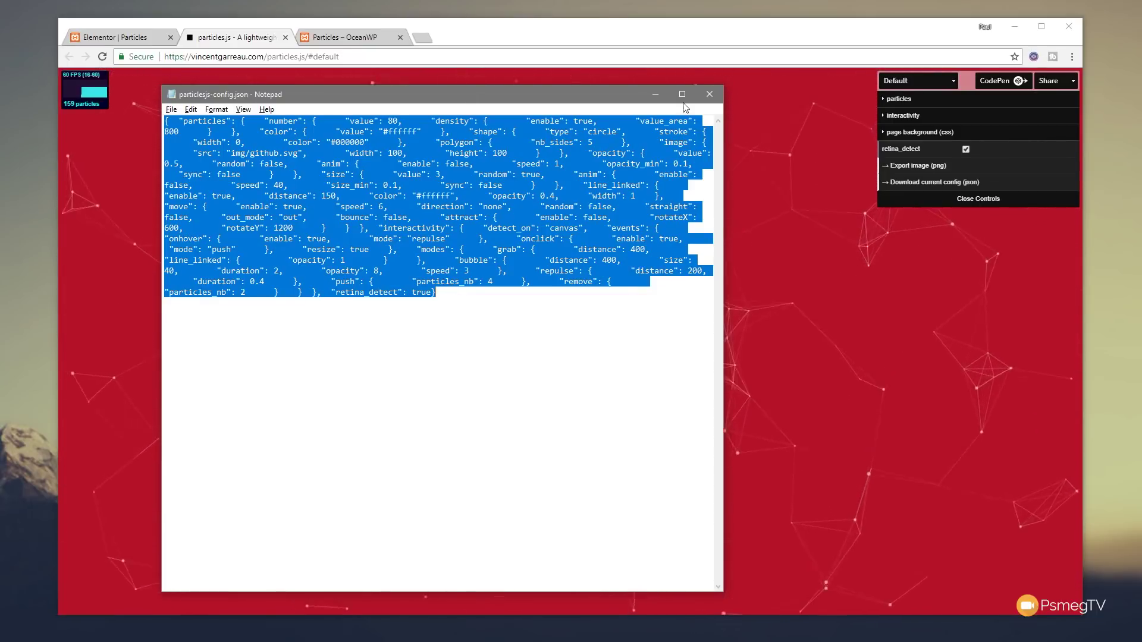
{"action": "left_click", "coordinate": [655, 93]}
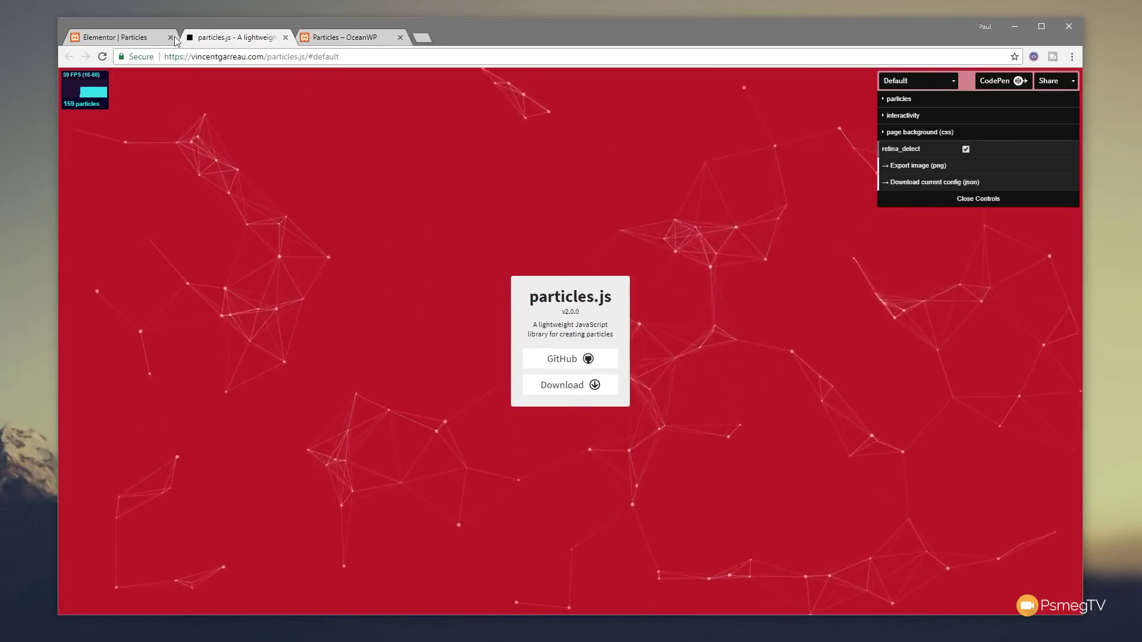
Step: Paste the copied configuration code into the section's Particles JSON setting and update the page
{"action": "left_click", "coordinate": [119, 37]}
{"action": "left_click", "coordinate": [112, 408]}
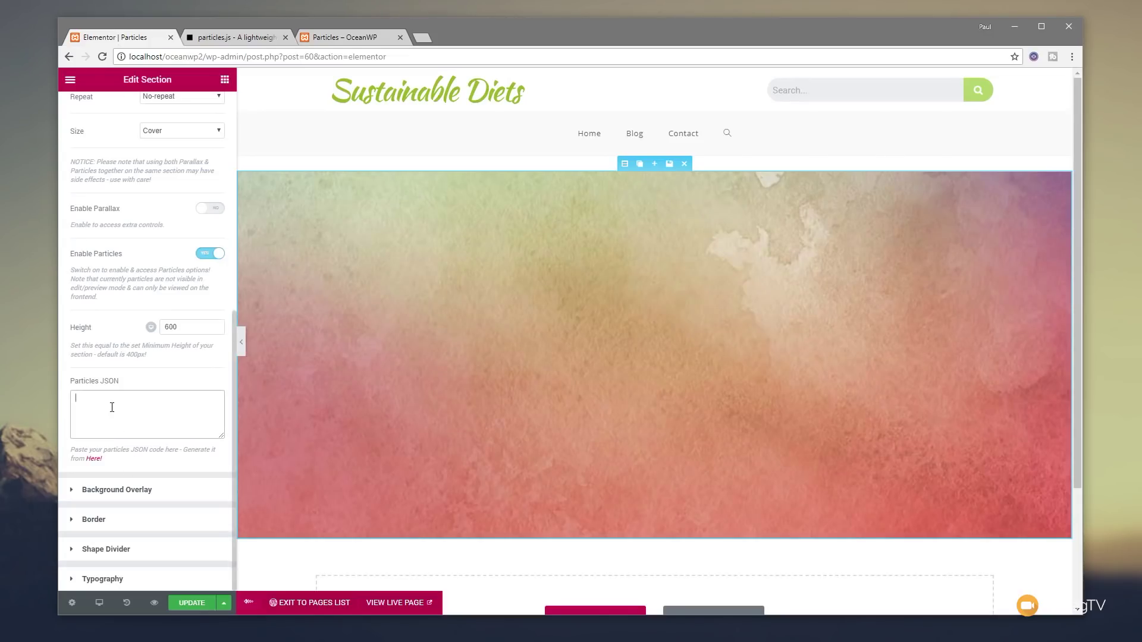
{"action": "key", "text": "ctrl+v"}
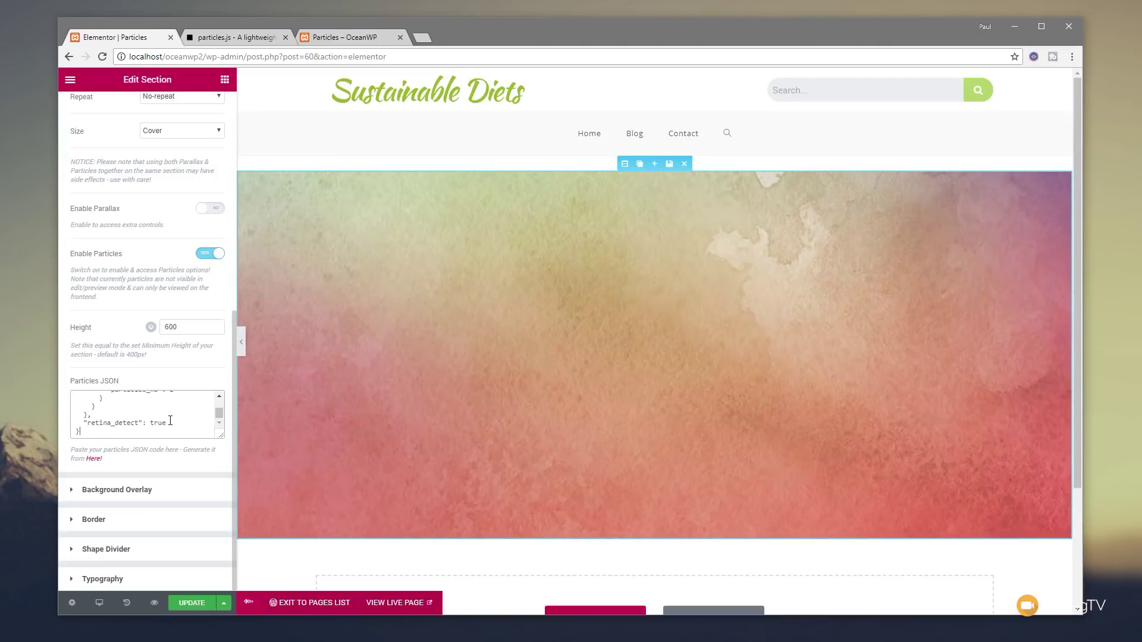
{"action": "left_click", "coordinate": [191, 602]}
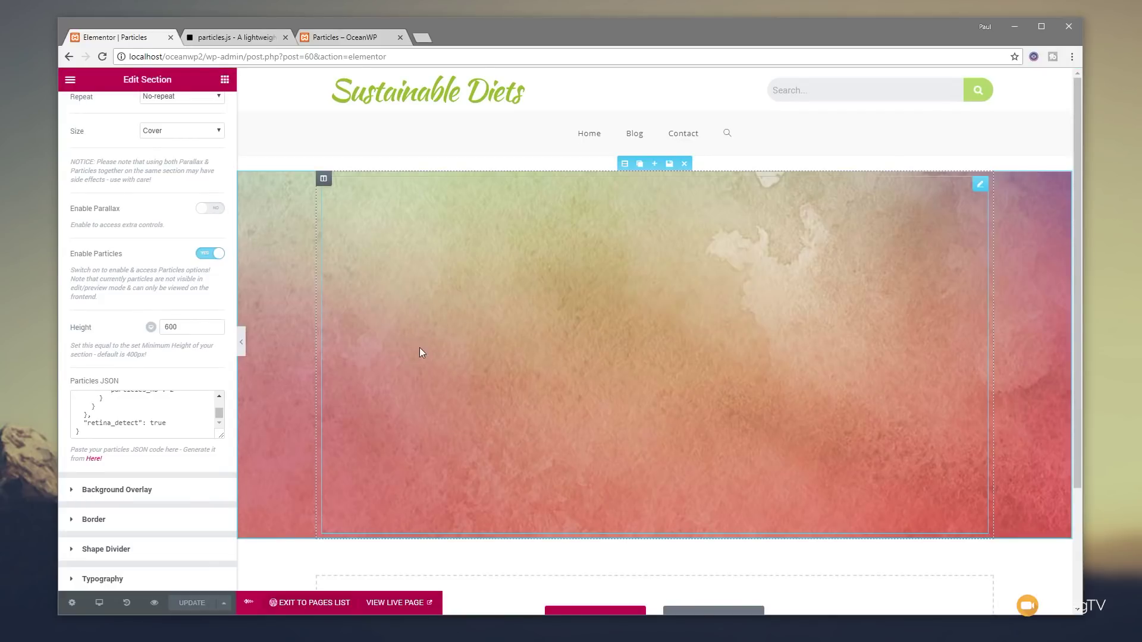
Step: Reload the live Particles page to check the particle effect and return to the editor
{"action": "left_click", "coordinate": [357, 37]}
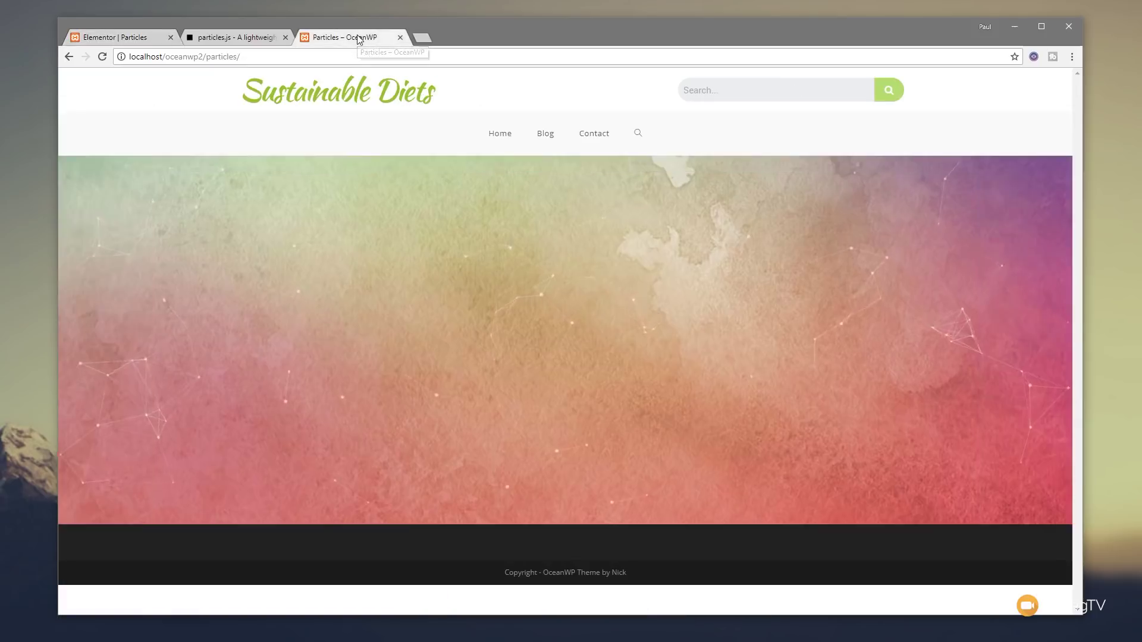
{"action": "left_click", "coordinate": [103, 56]}
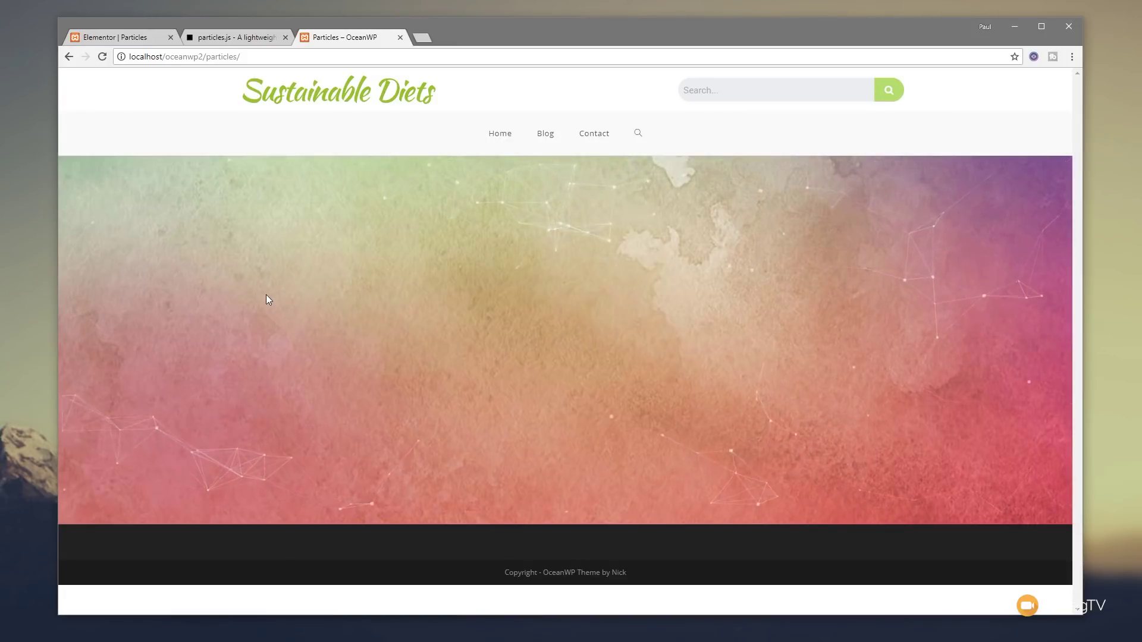
{"action": "left_click", "coordinate": [104, 39]}
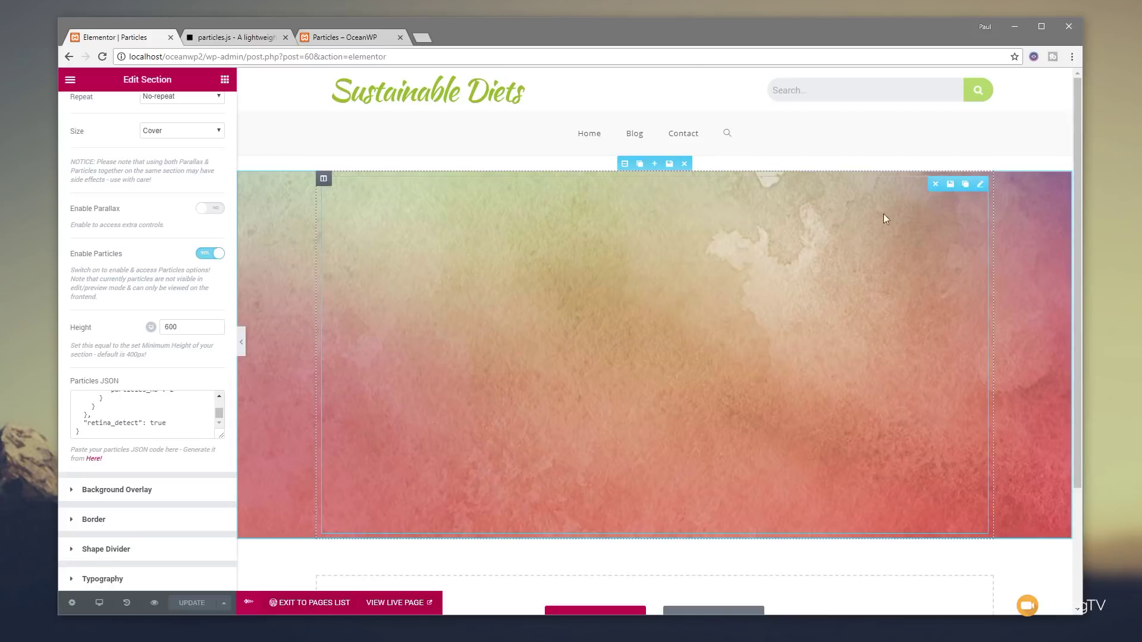
Step: Replace the section's spacer widget with a centre-aligned Heading widget
{"action": "left_click", "coordinate": [981, 183]}
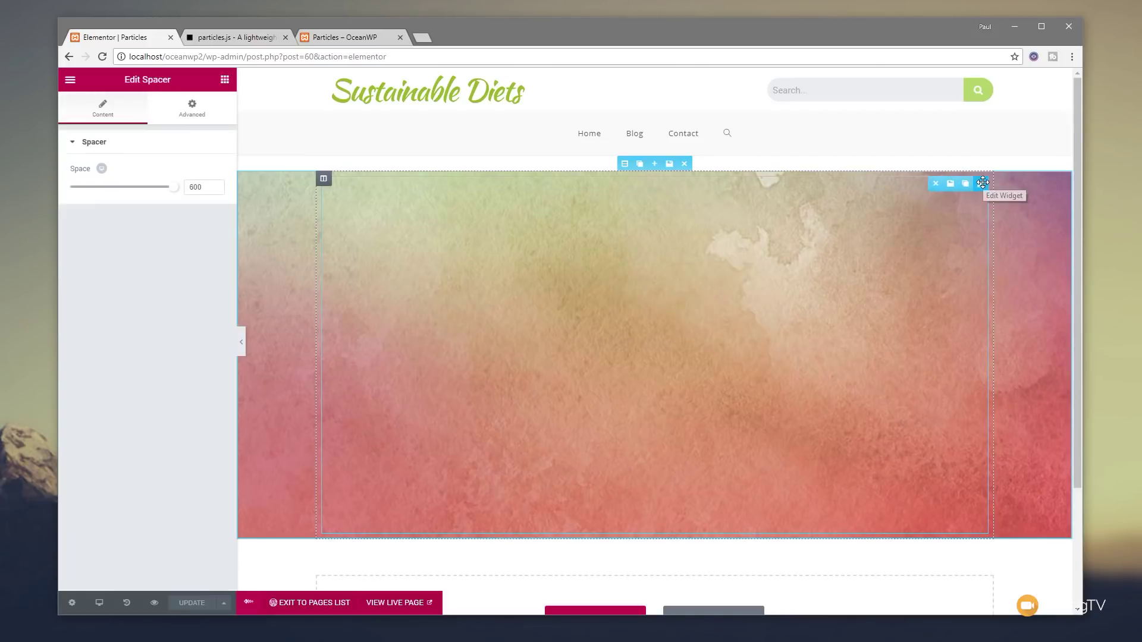
{"action": "left_click", "coordinate": [935, 184]}
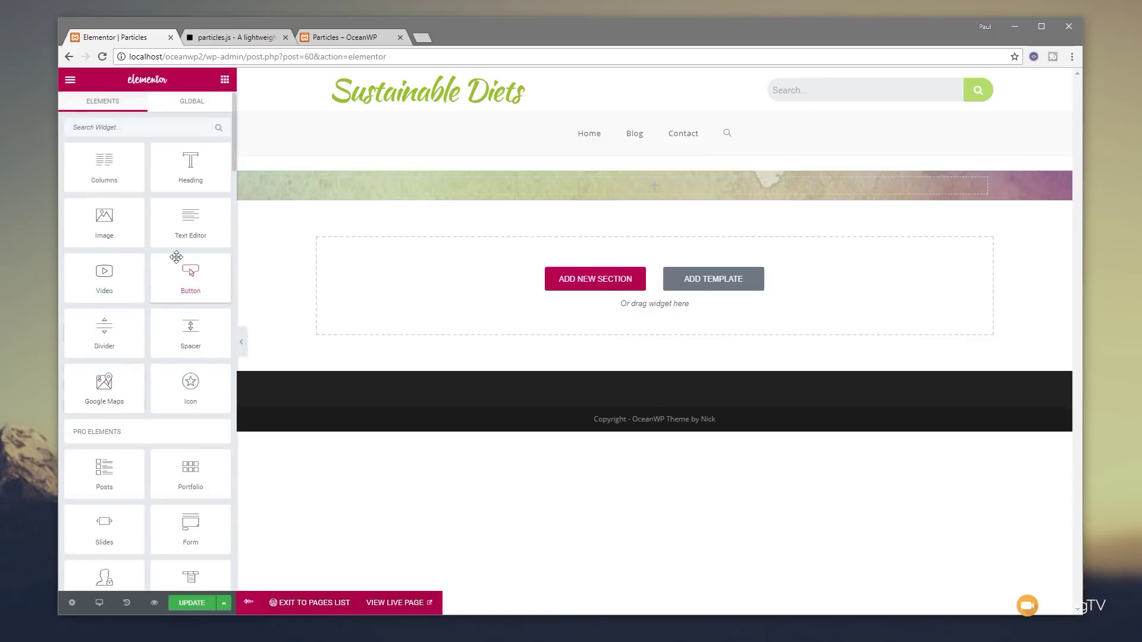
{"action": "left_click_drag", "start_coordinate": [186, 161], "coordinate": [473, 192]}
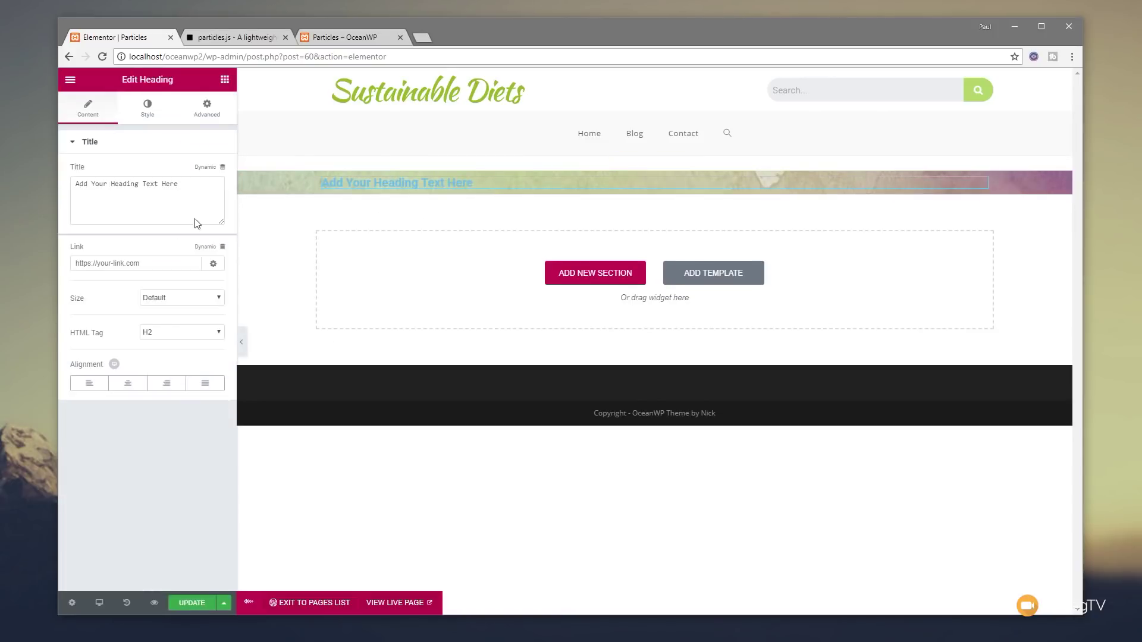
{"action": "left_click", "coordinate": [128, 383]}
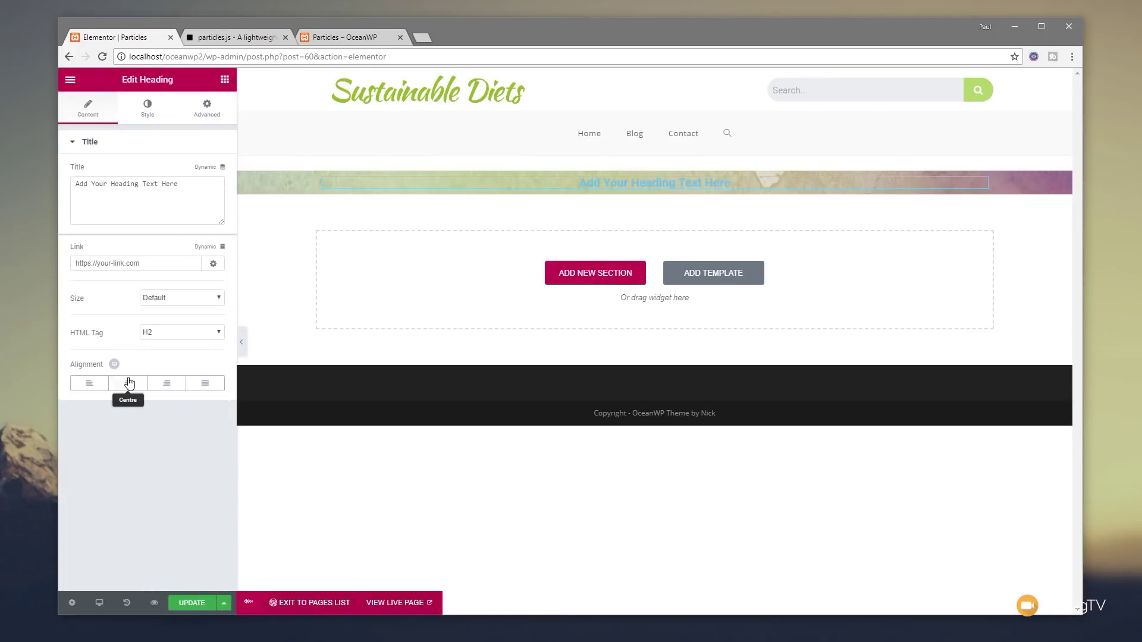
Step: Unlink the heading's padding values and set the top and bottom padding to 200 px each
{"action": "left_click", "coordinate": [206, 109]}
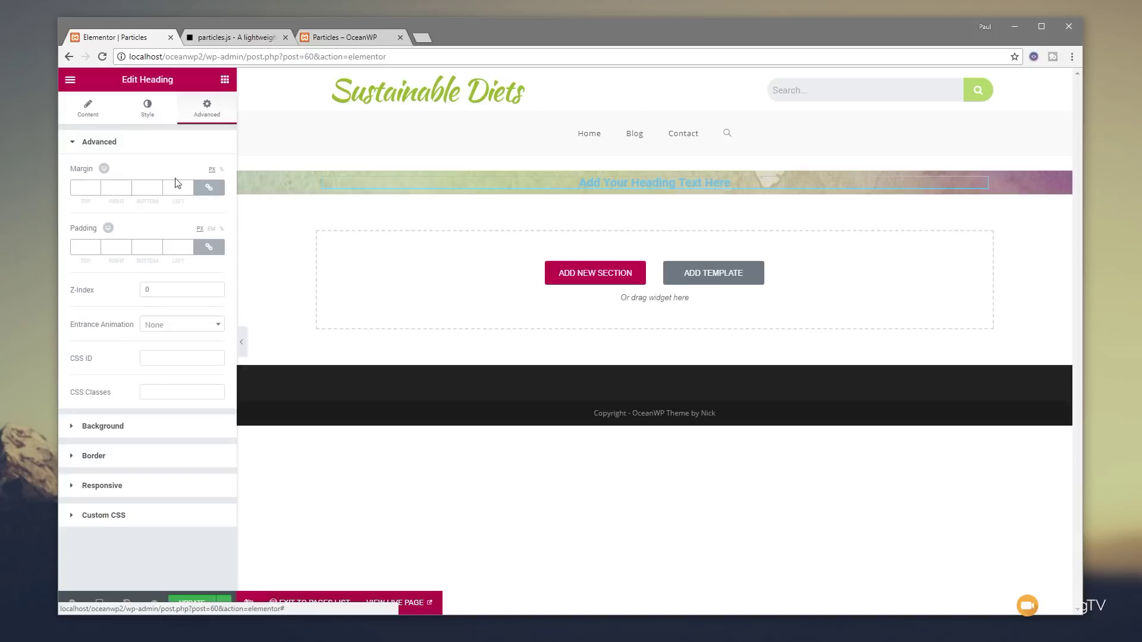
{"action": "left_click", "coordinate": [209, 248]}
{"action": "left_click", "coordinate": [81, 246]}
{"action": "type", "text": "2000"}
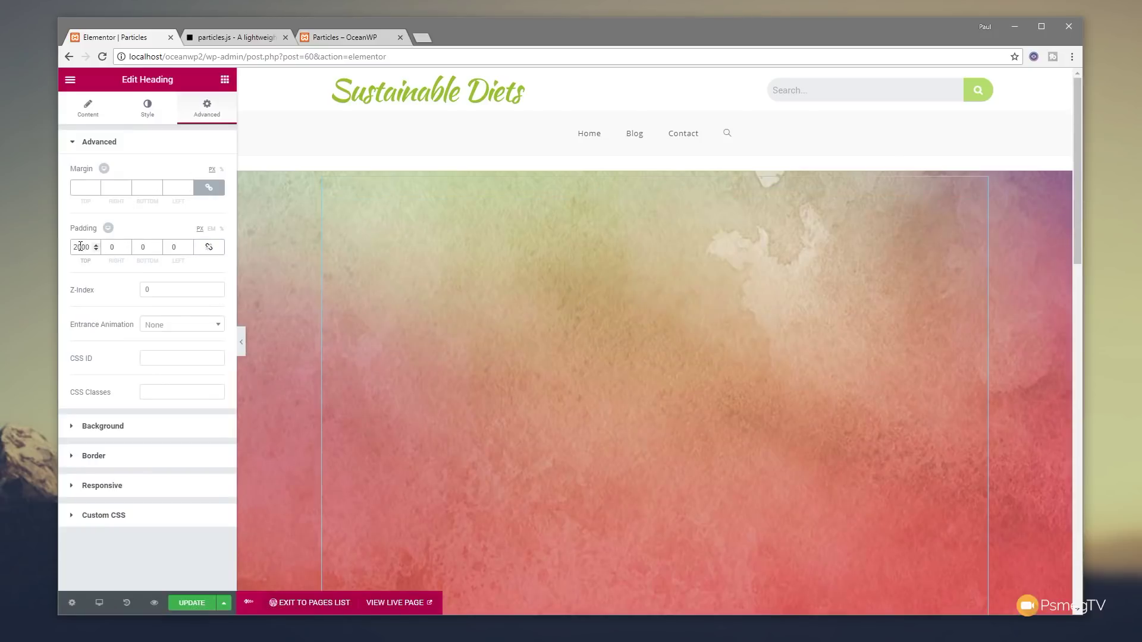
{"action": "key", "text": "BackSpace"}
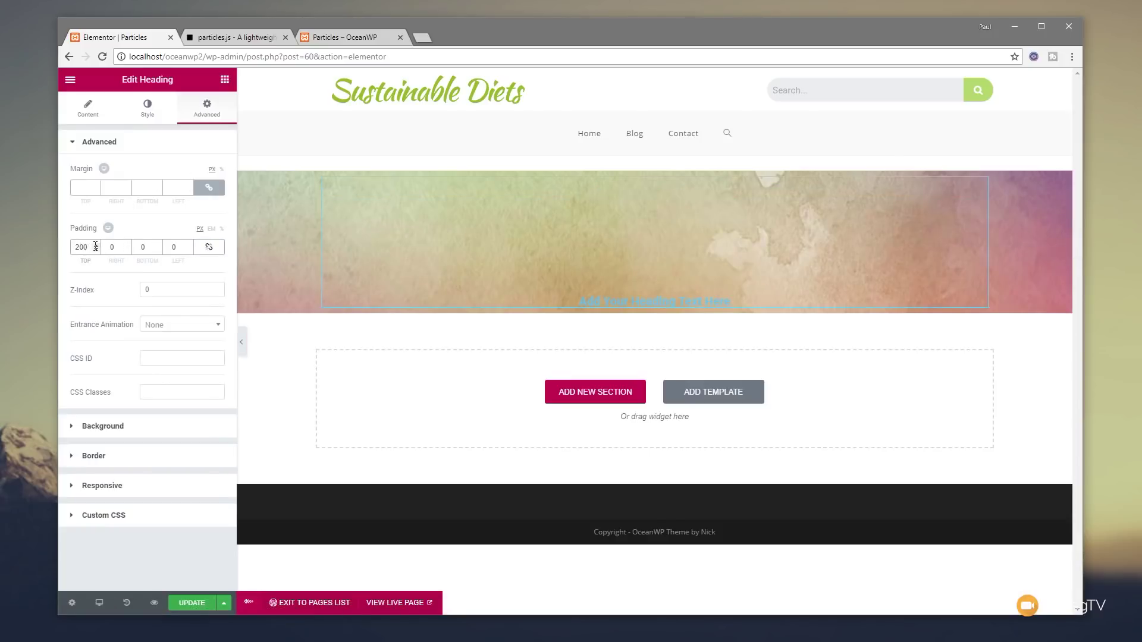
{"action": "type", "text": "200"}
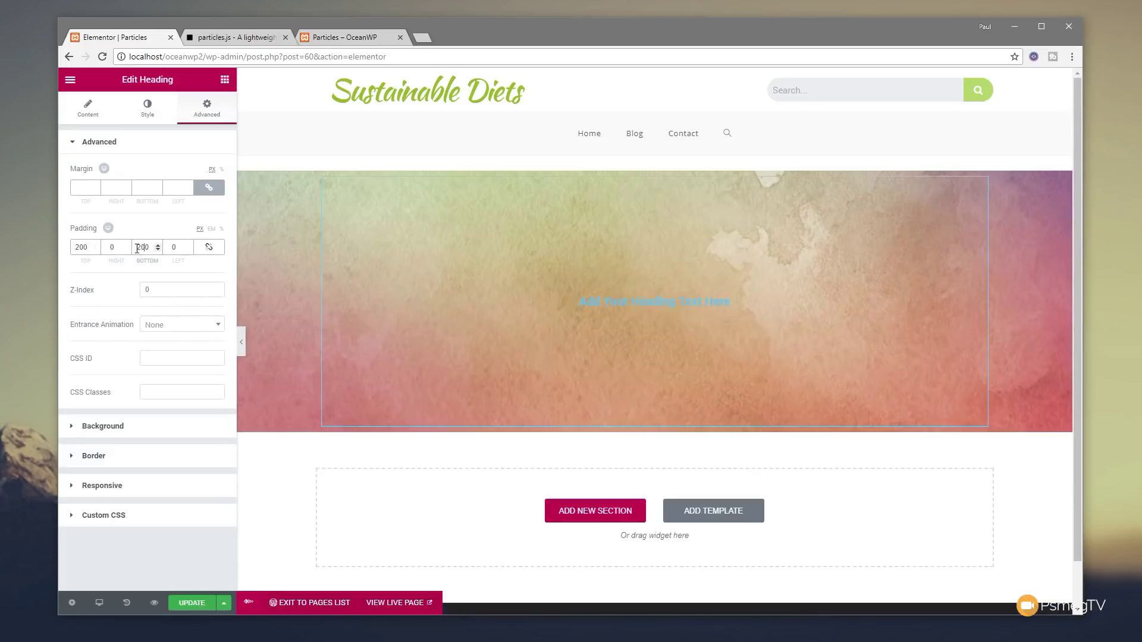
Step: Set the heading's text colour to white (#ffffff)
{"action": "left_click", "coordinate": [160, 108]}
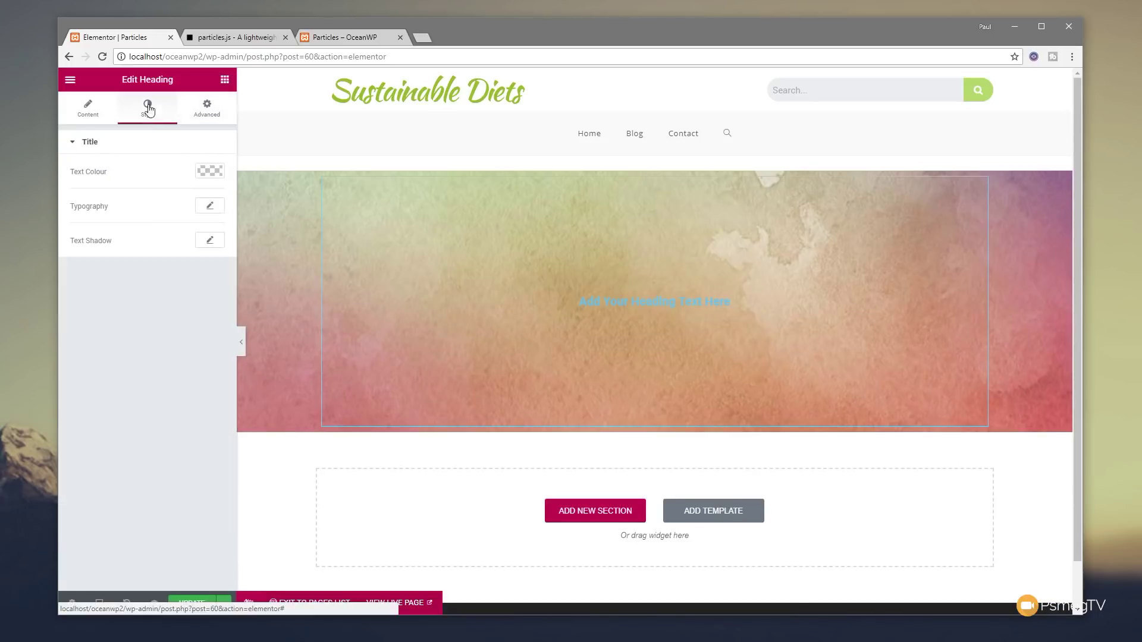
{"action": "left_click", "coordinate": [210, 172]}
{"action": "left_click", "coordinate": [180, 312]}
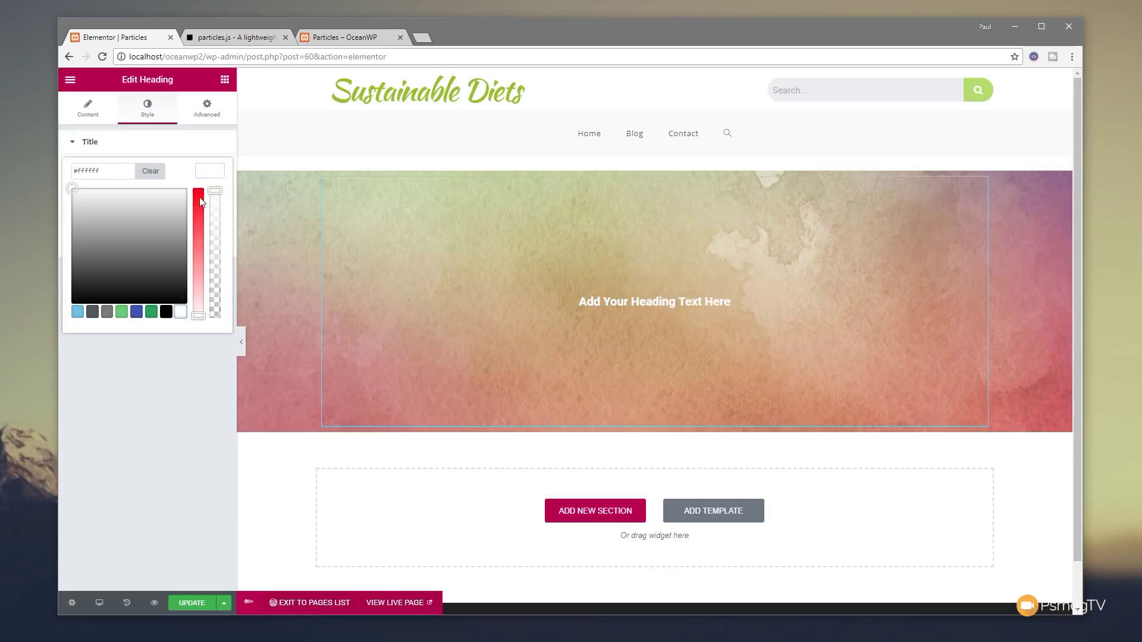
{"action": "left_click", "coordinate": [198, 202]}
Step: Set the heading's font size to 69 px and its text transform to Uppercase
{"action": "left_click", "coordinate": [210, 205]}
{"action": "left_click_drag", "start_coordinate": [80, 278], "coordinate": [112, 278]}
{"action": "left_click", "coordinate": [160, 327]}
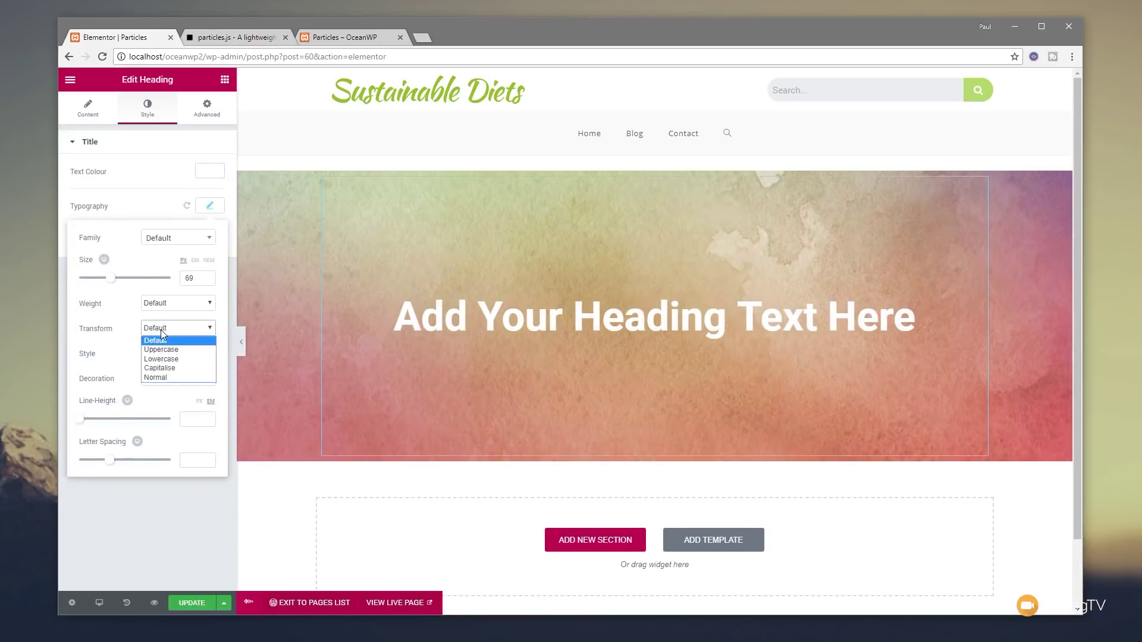
{"action": "left_click", "coordinate": [164, 342]}
{"action": "left_click", "coordinate": [155, 548]}
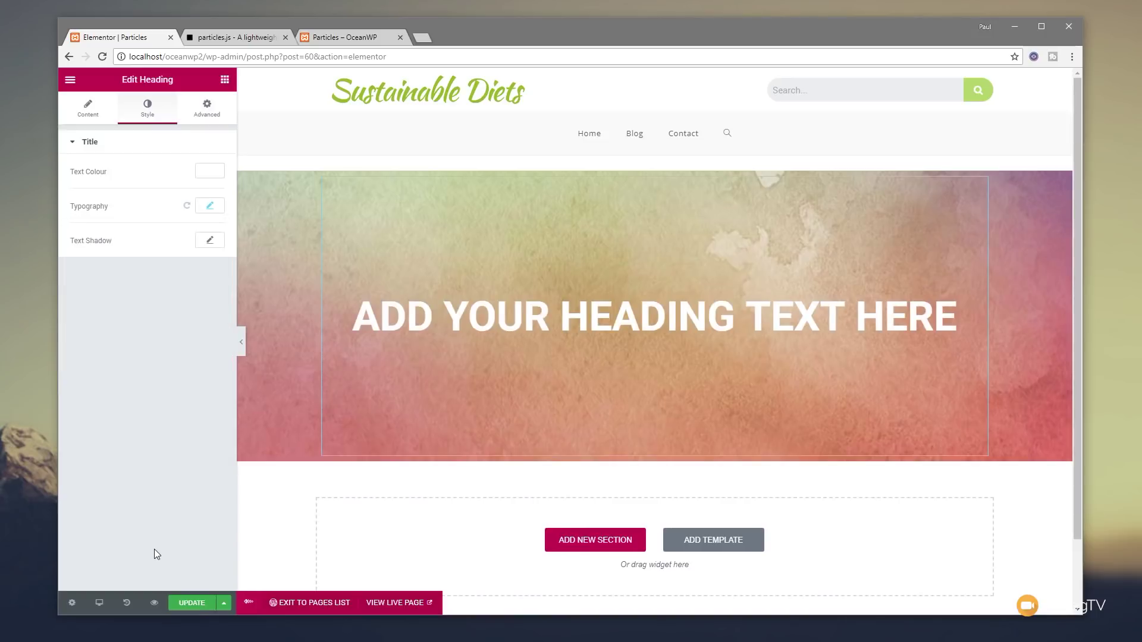
Step: Update the page and reload the live Particles page to check the heading over the particles
{"action": "left_click", "coordinate": [186, 604]}
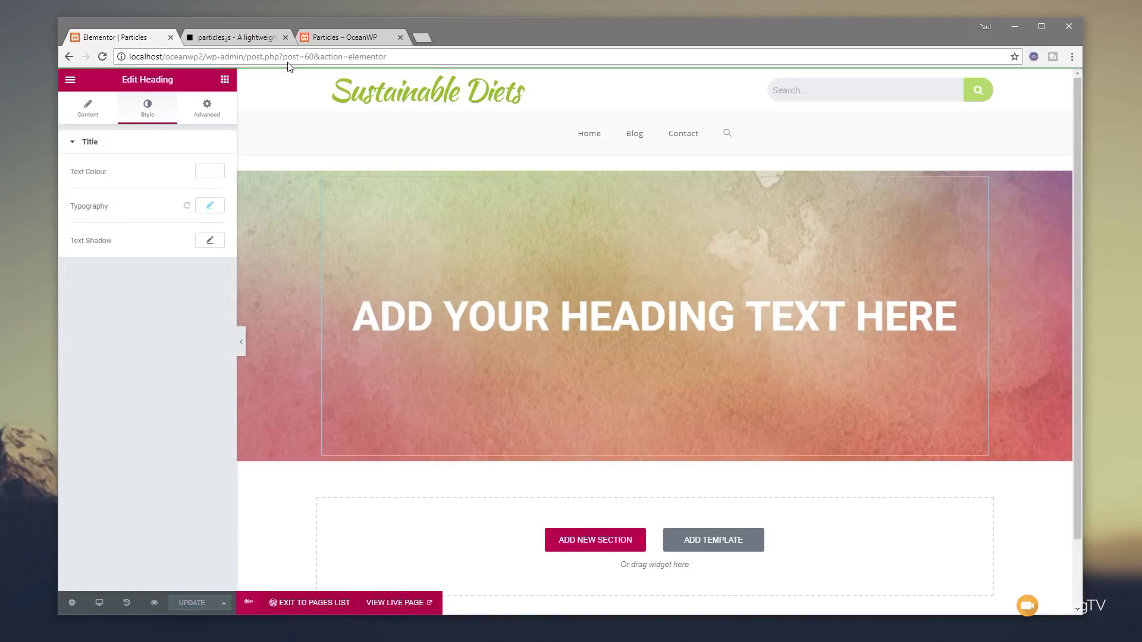
{"action": "left_click", "coordinate": [342, 37]}
{"action": "key", "text": "F5"}
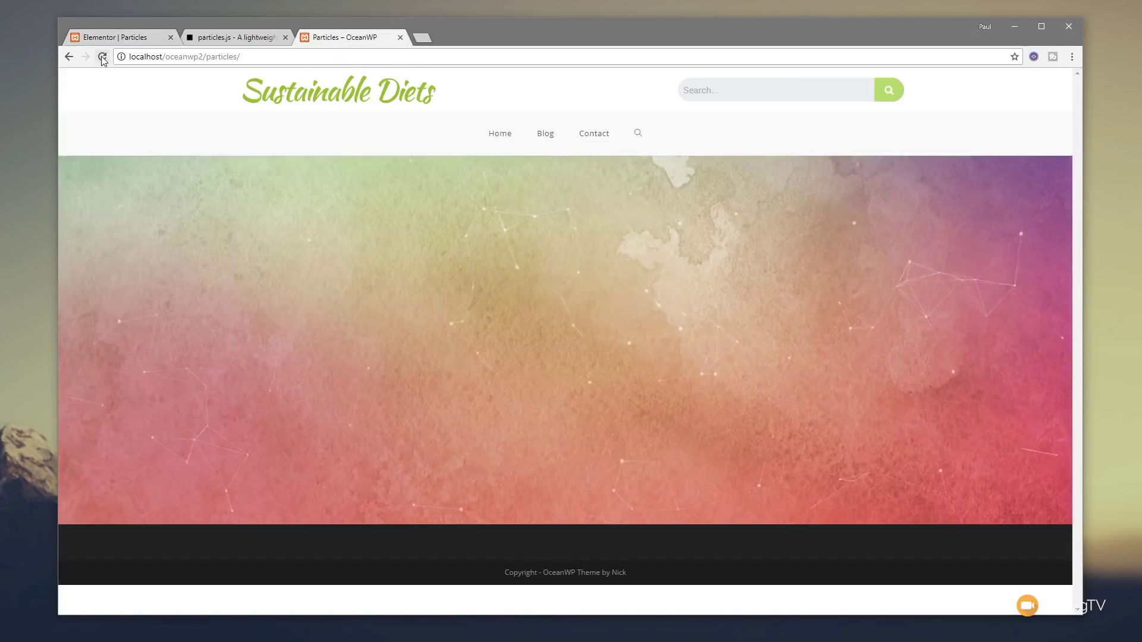